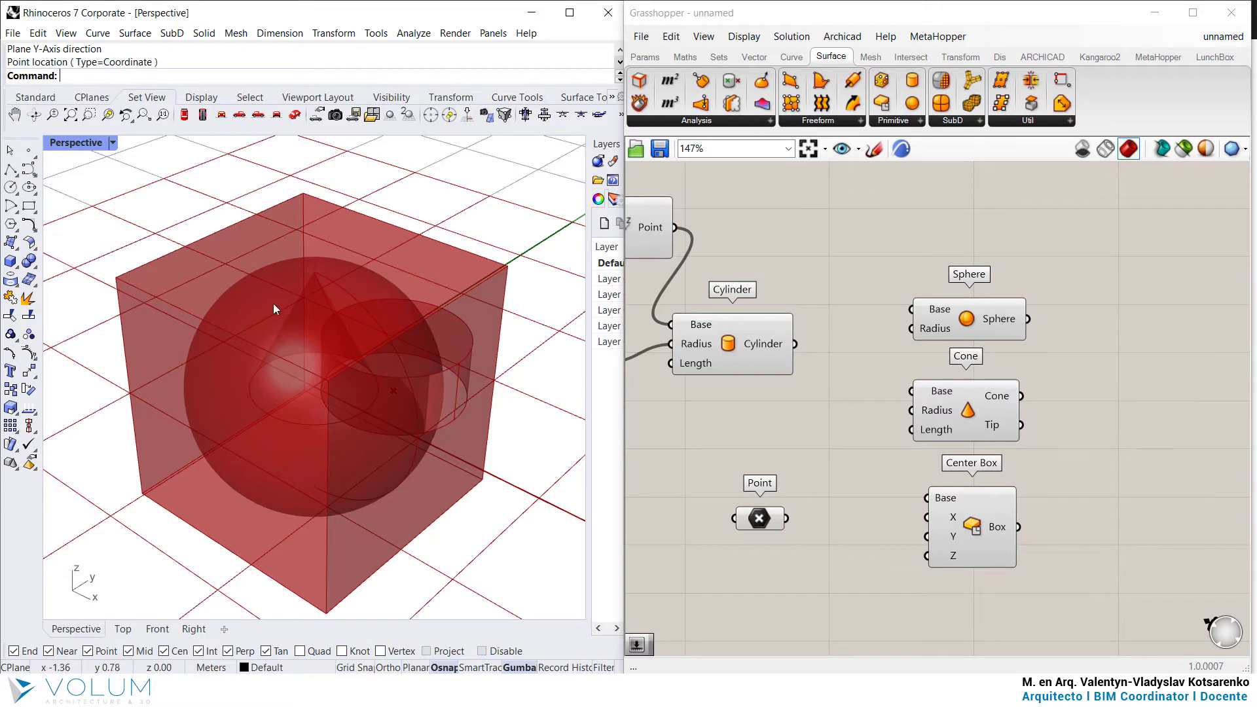
- Turn off the preview of the Sphere component
scroll(1057, 341, "up", 3)
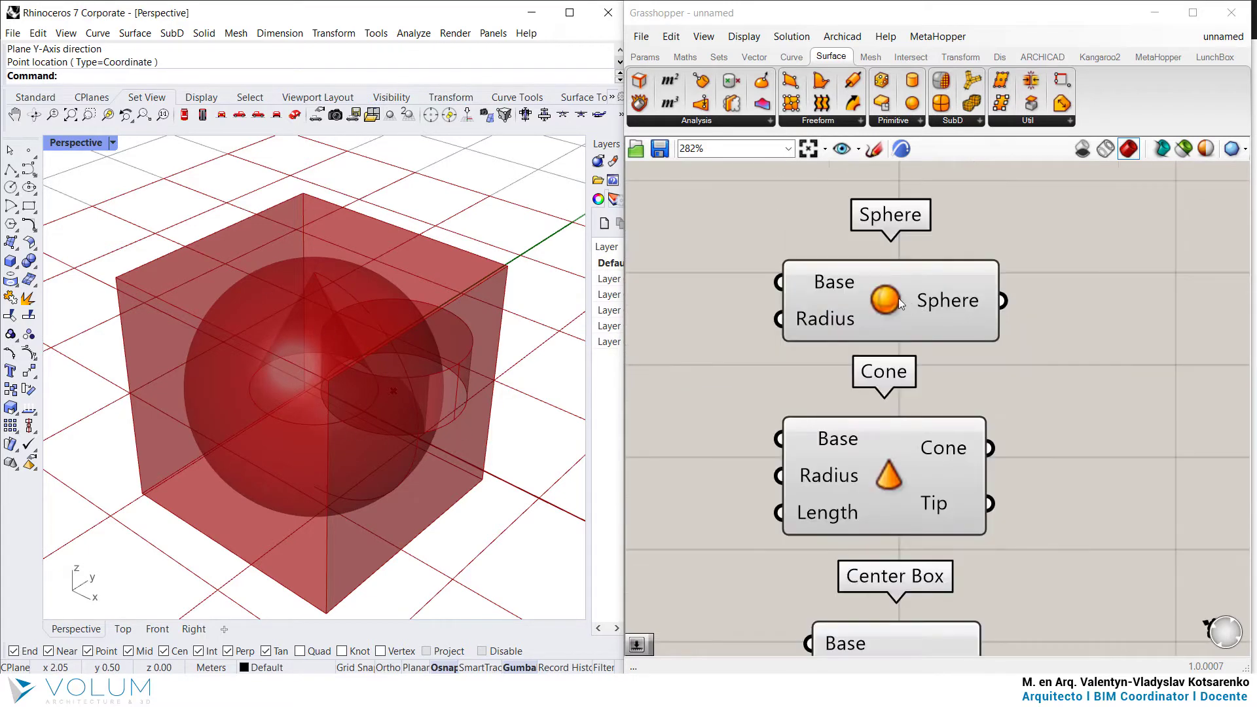
left_click(881, 301)
right_click_drag(881, 301, 871, 363)
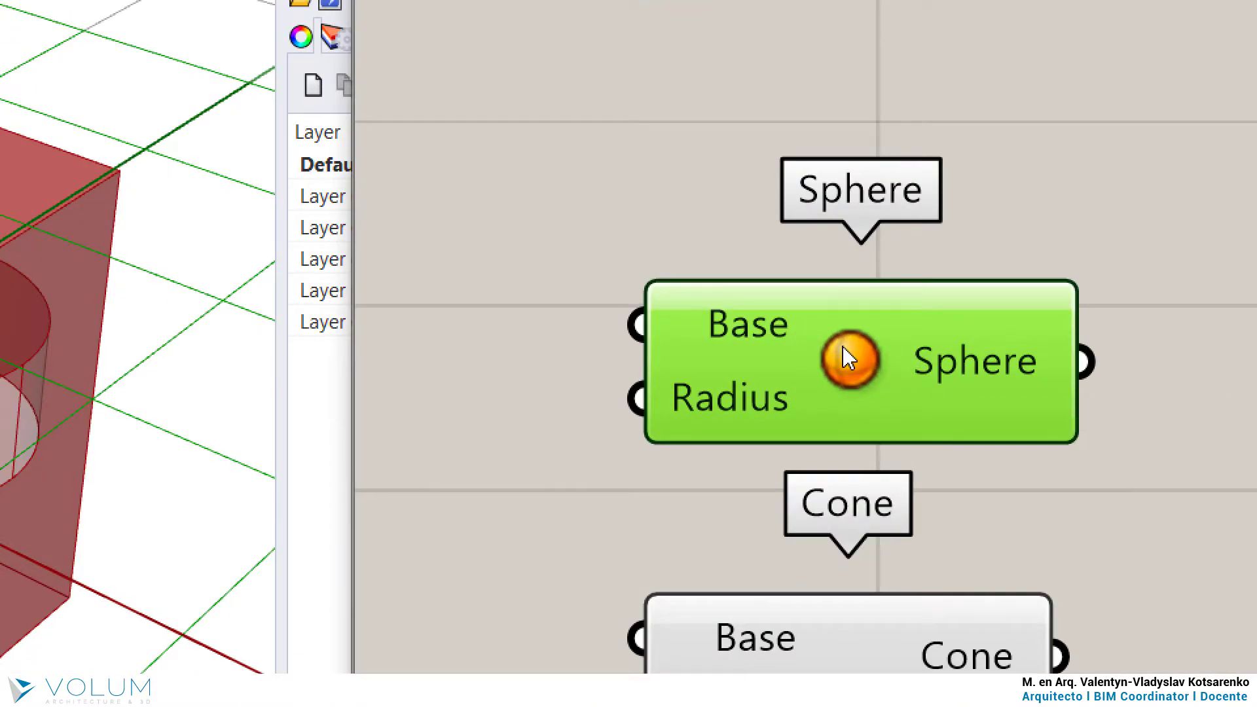
middle_click(870, 355)
middle_click(816, 337)
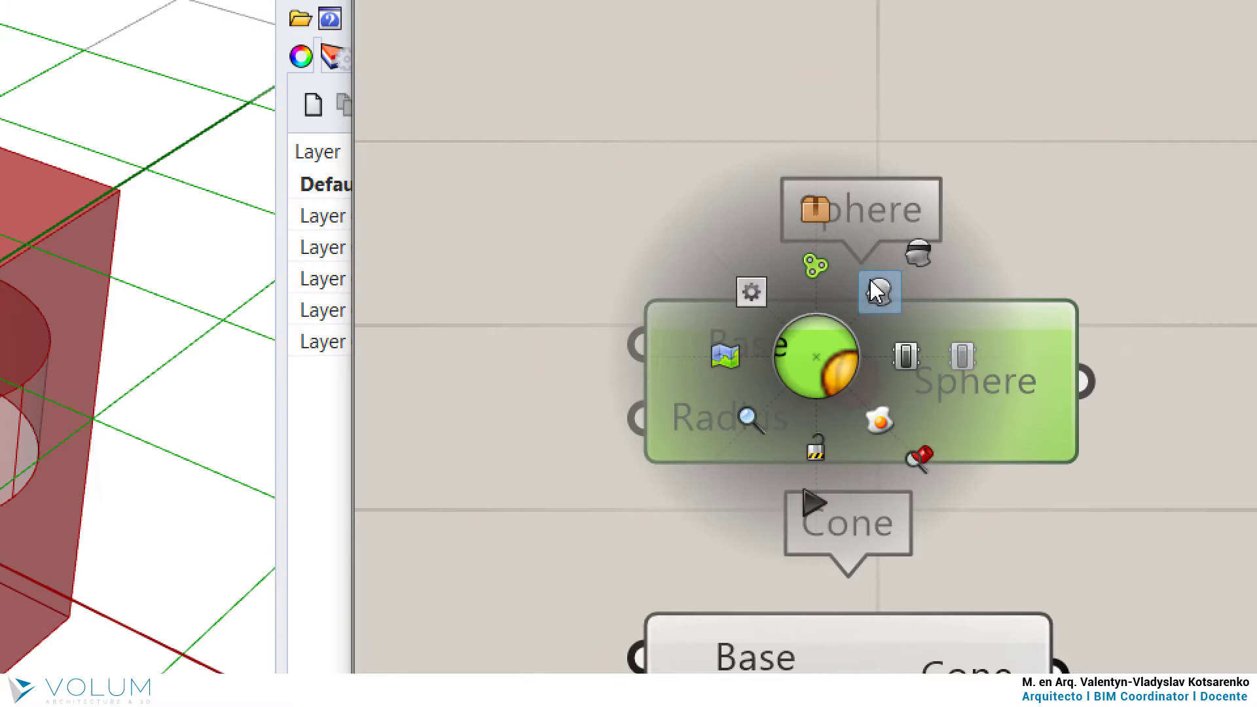
left_click(918, 251)
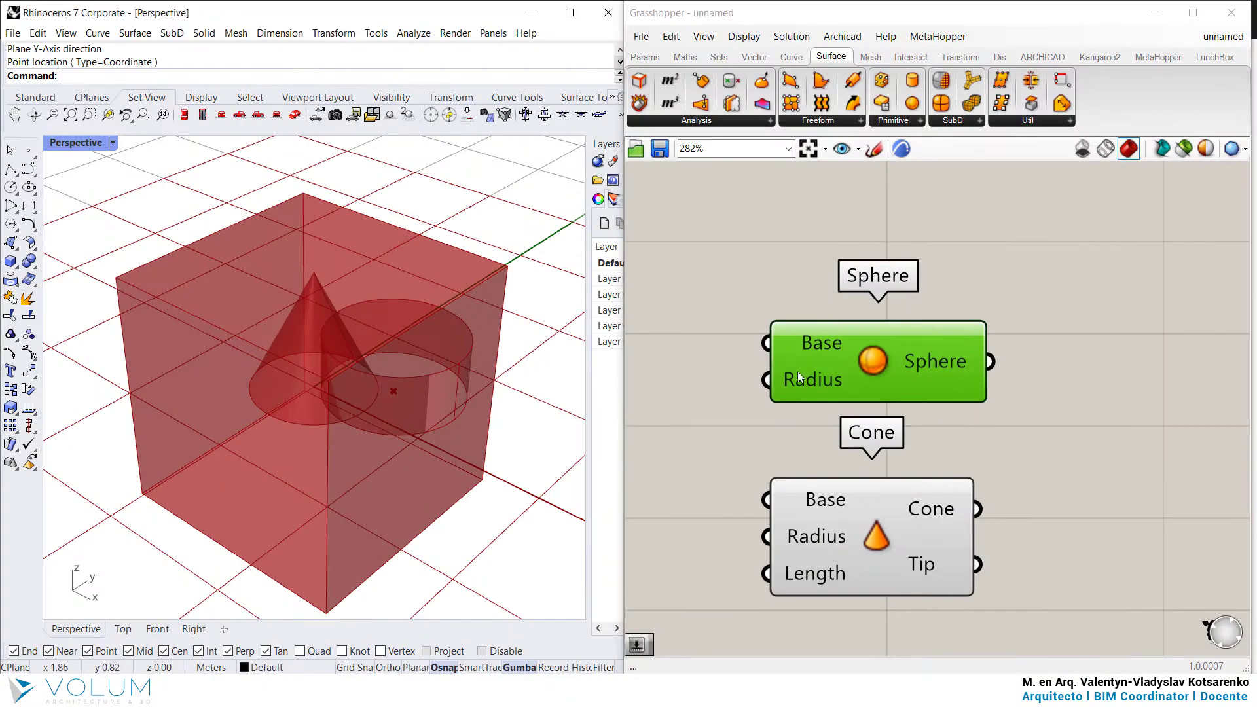
- Turn the Sphere component's preview back on, switch it off again and deselect the component
middle_click(886, 351)
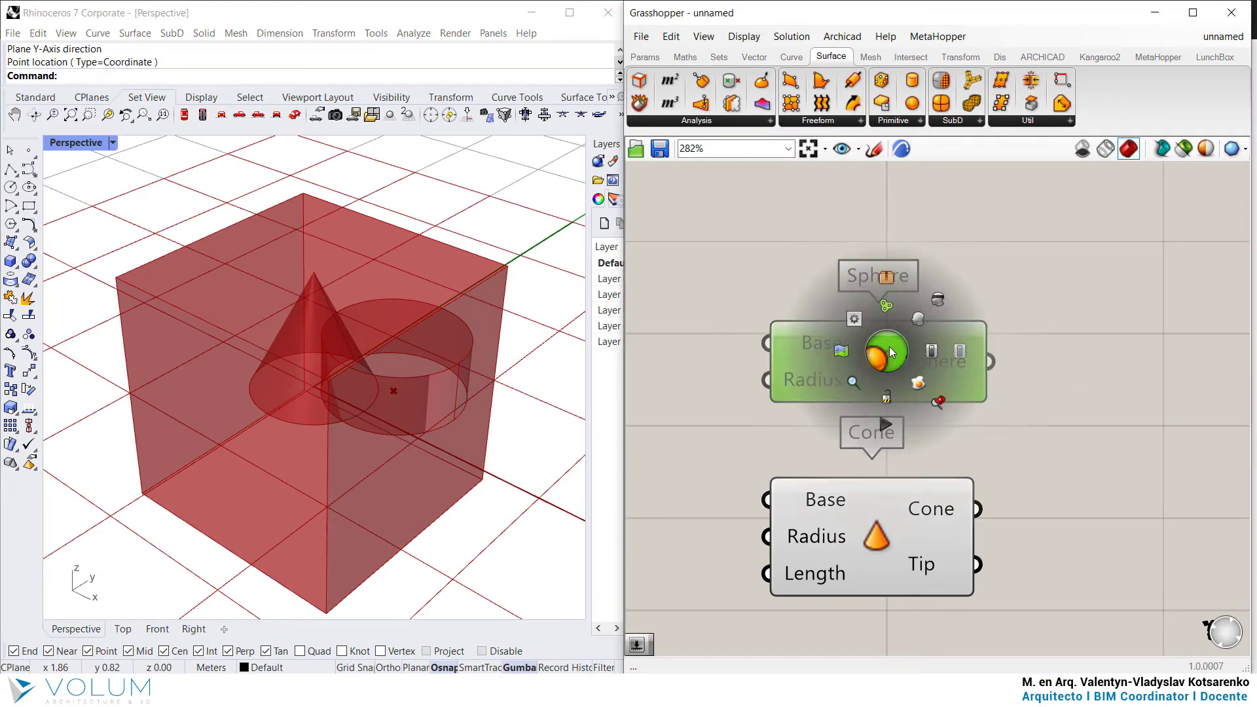
left_click(918, 321)
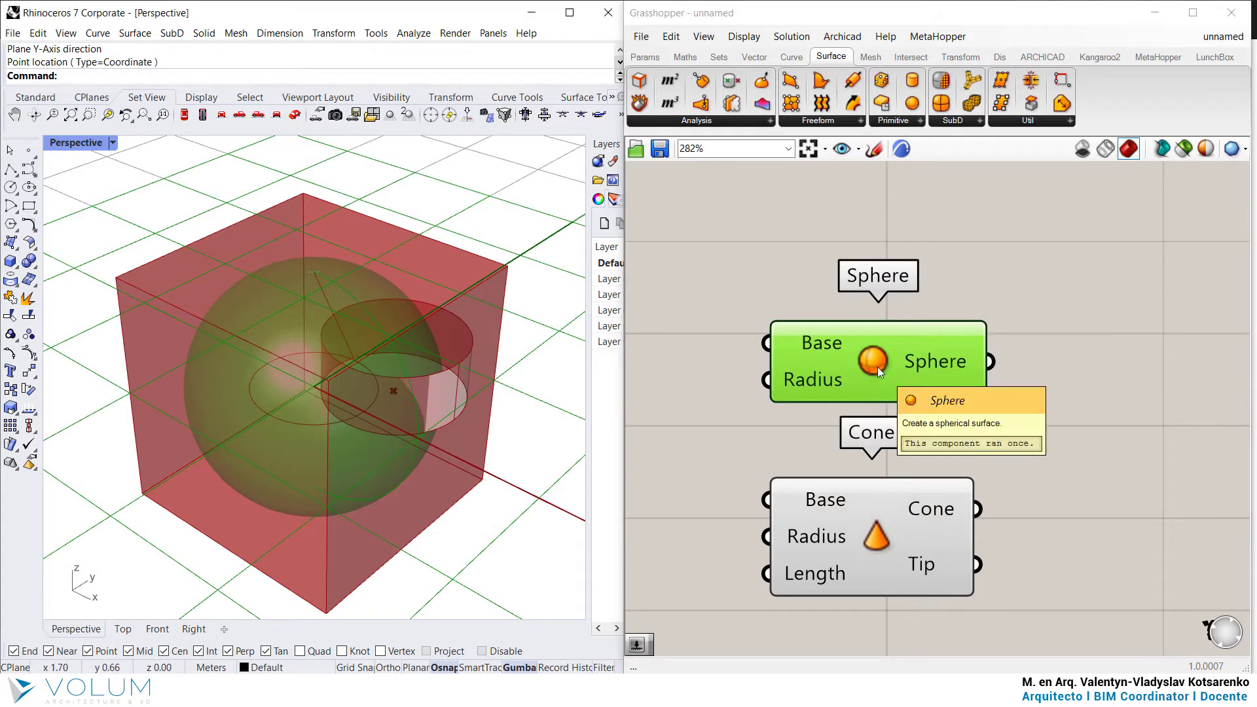
middle_click(879, 365)
left_click(930, 316)
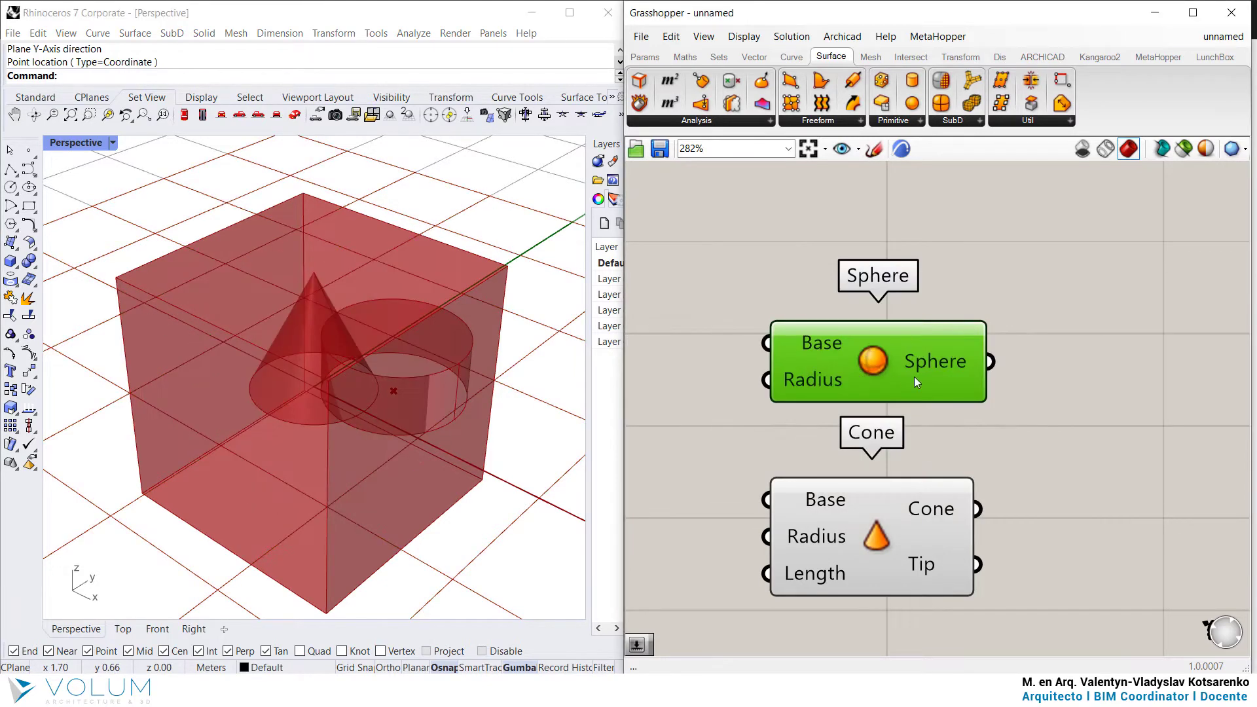
middle_click(884, 359)
left_click(1044, 268)
- Rearrange the Sphere, Cone and Center Box components into a more widely spaced vertical column on the canvas
scroll(910, 332, "down", 3)
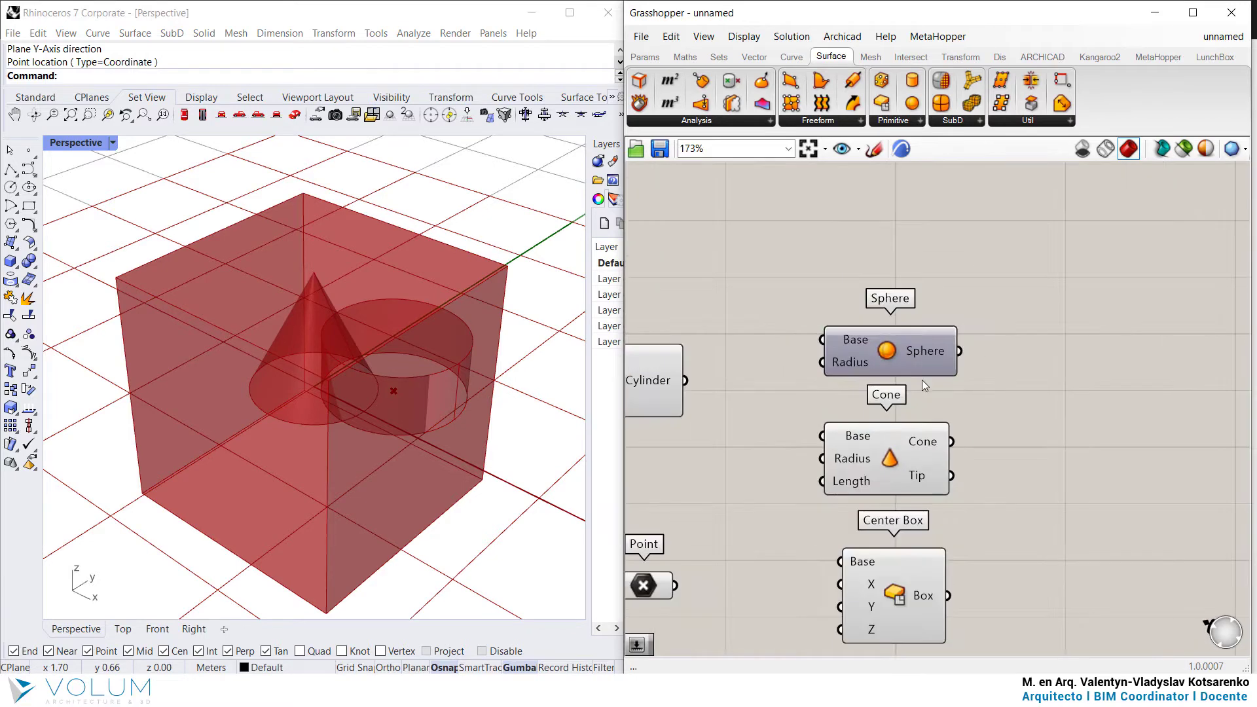
scroll(922, 379, "up", 3)
left_click(901, 281)
left_click(901, 392)
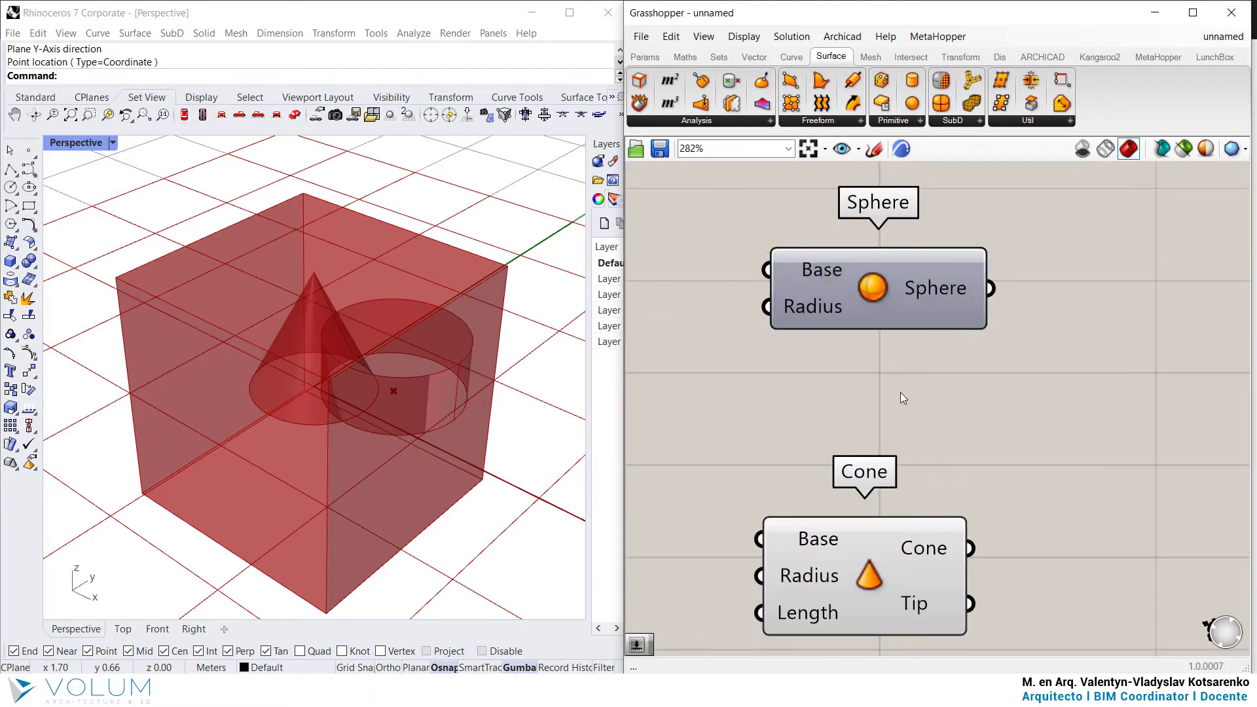
right_click_drag(903, 394, 927, 506)
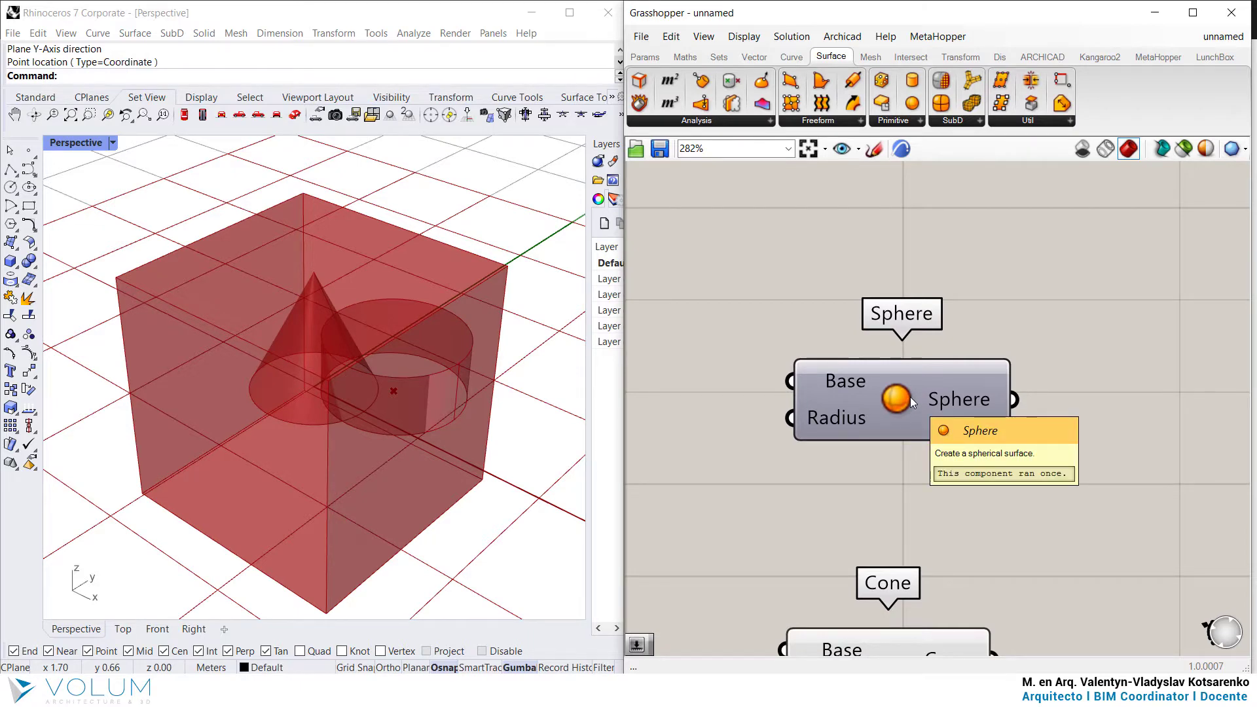
scroll(851, 426, "down", 2)
left_click(827, 446)
left_click(987, 372)
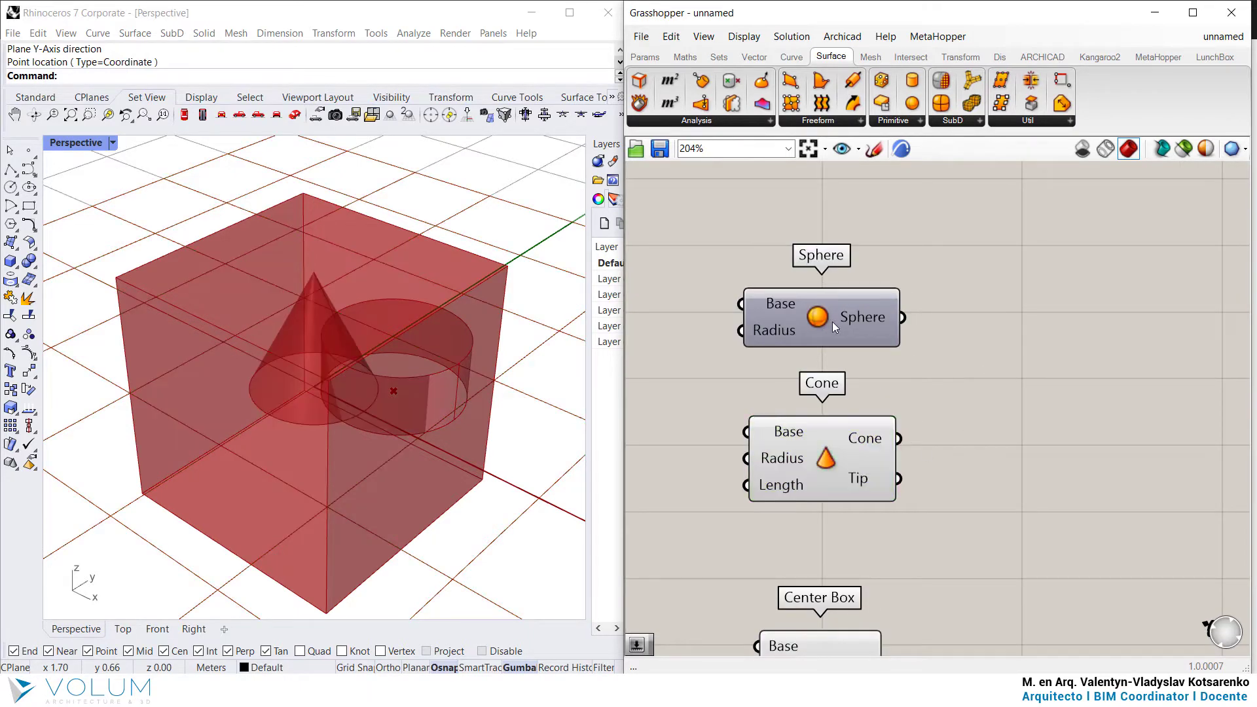
mouse_move(834, 325)
left_mouse_down()
mouse_move(814, 301)
mouse_move(825, 305)
left_mouse_up()
left_click_drag(842, 442, 838, 429)
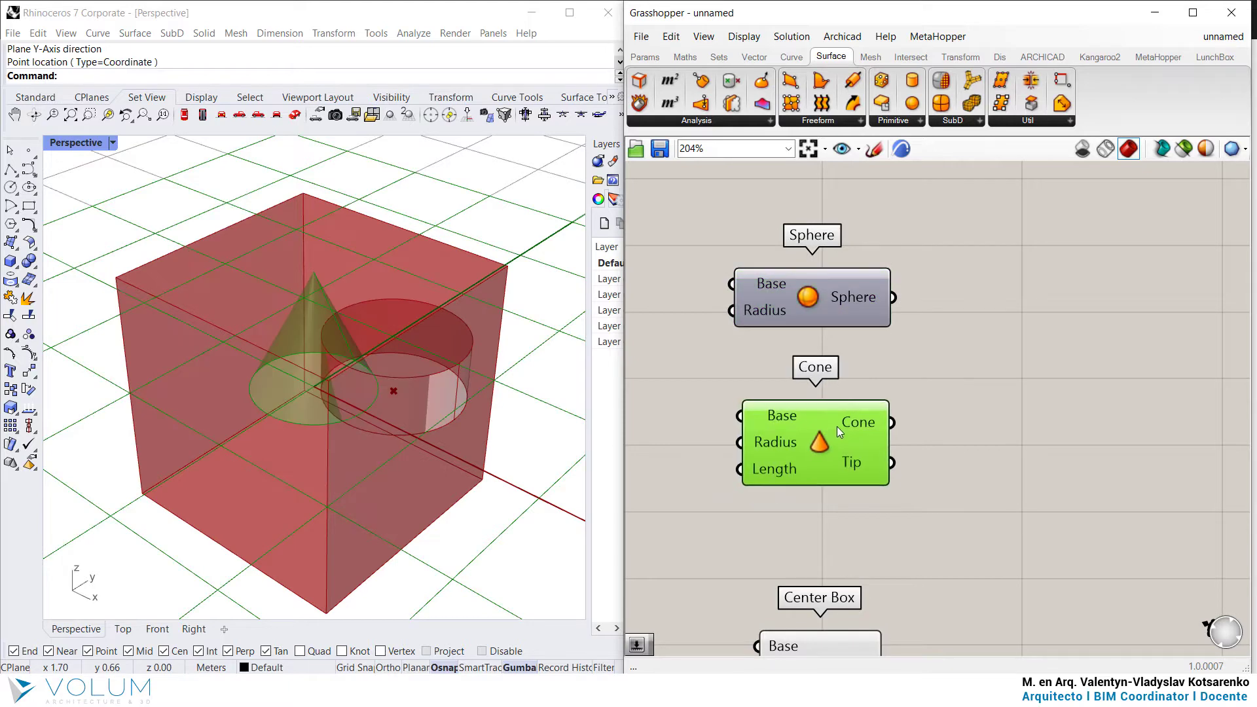
- Add a Data parameter beside the Sphere component and connect the Sphere output to it
left_click(1025, 311)
double_click(1024, 311)
type("data")
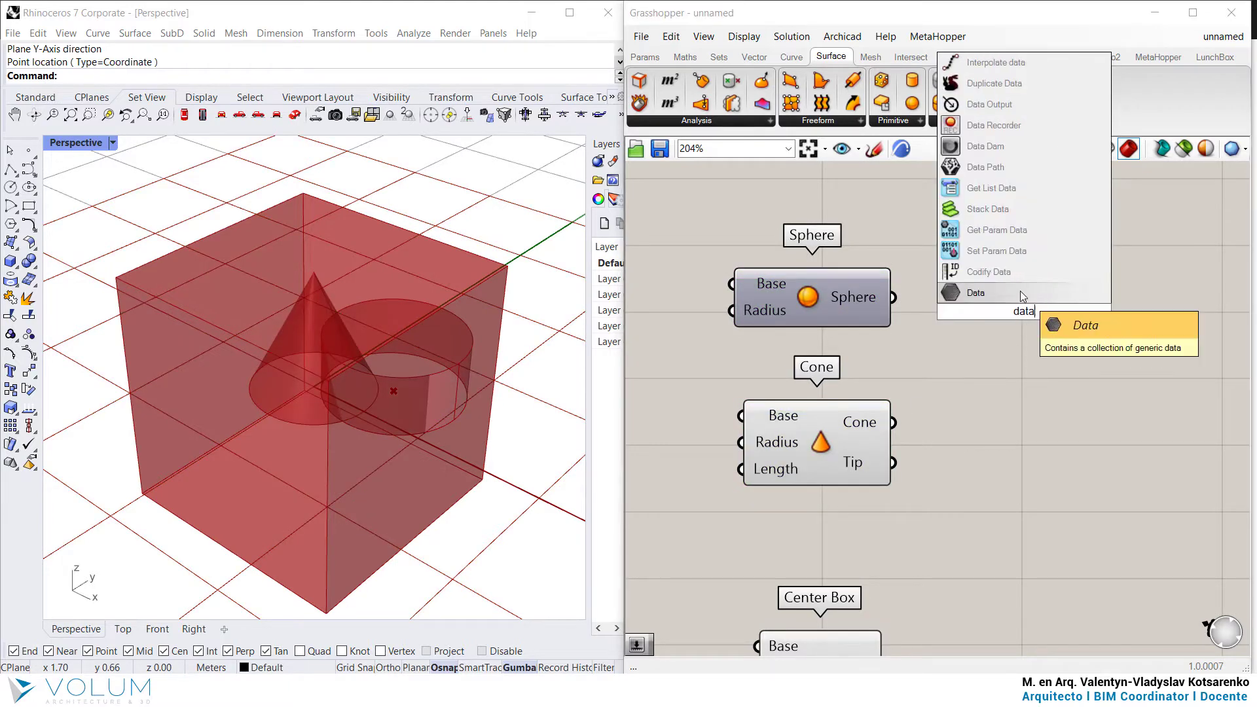
left_click(1022, 294)
left_click_drag(1021, 296, 895, 297)
left_click(1059, 308)
- Duplicate the Data parameter beside the Cone component and connect the Cone output to the copy in place of the Sphere output
left_click_drag(1053, 313, 1037, 427, "alt")
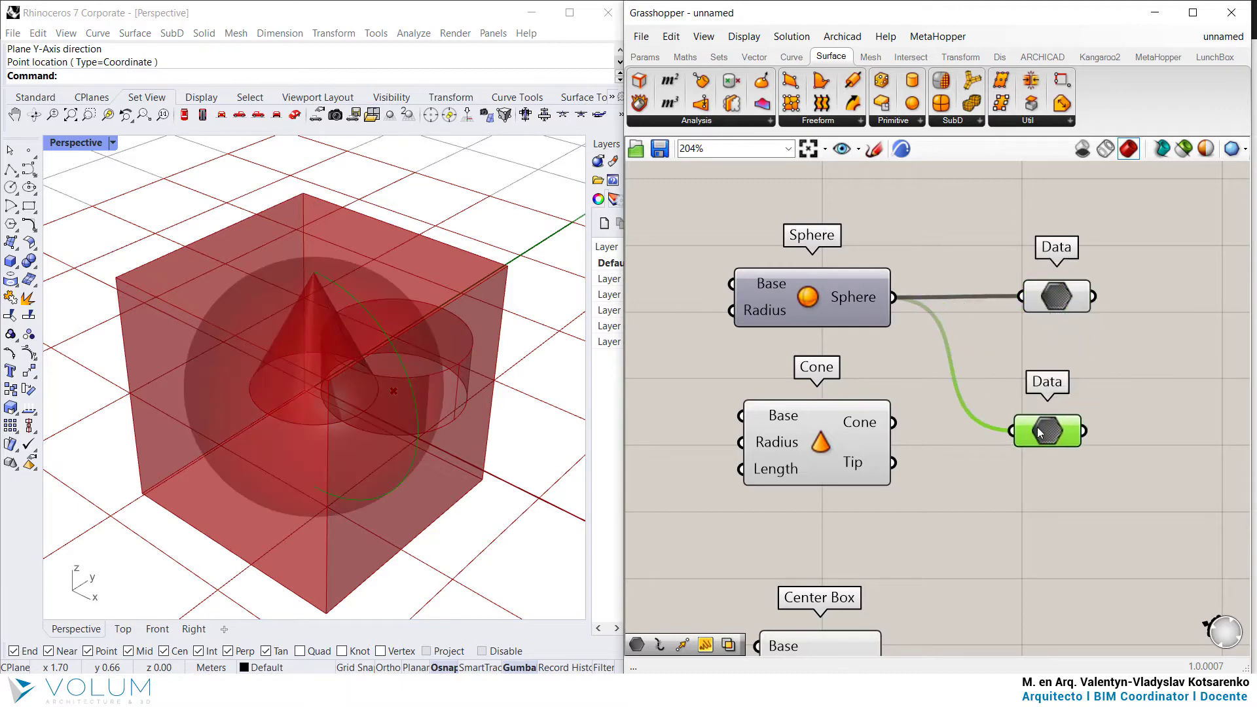
left_click(969, 458)
left_click_drag(893, 422, 1013, 430)
right_click_drag(1041, 498, 1013, 523)
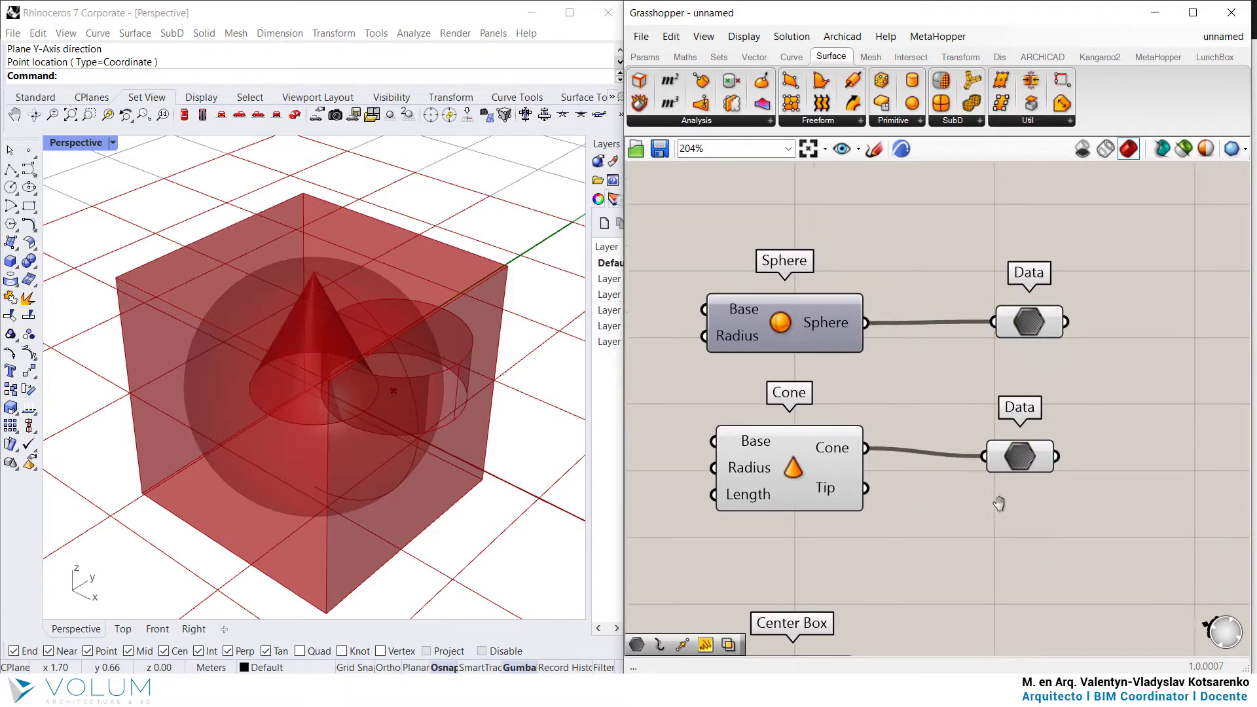
left_click_drag(1083, 511, 992, 288)
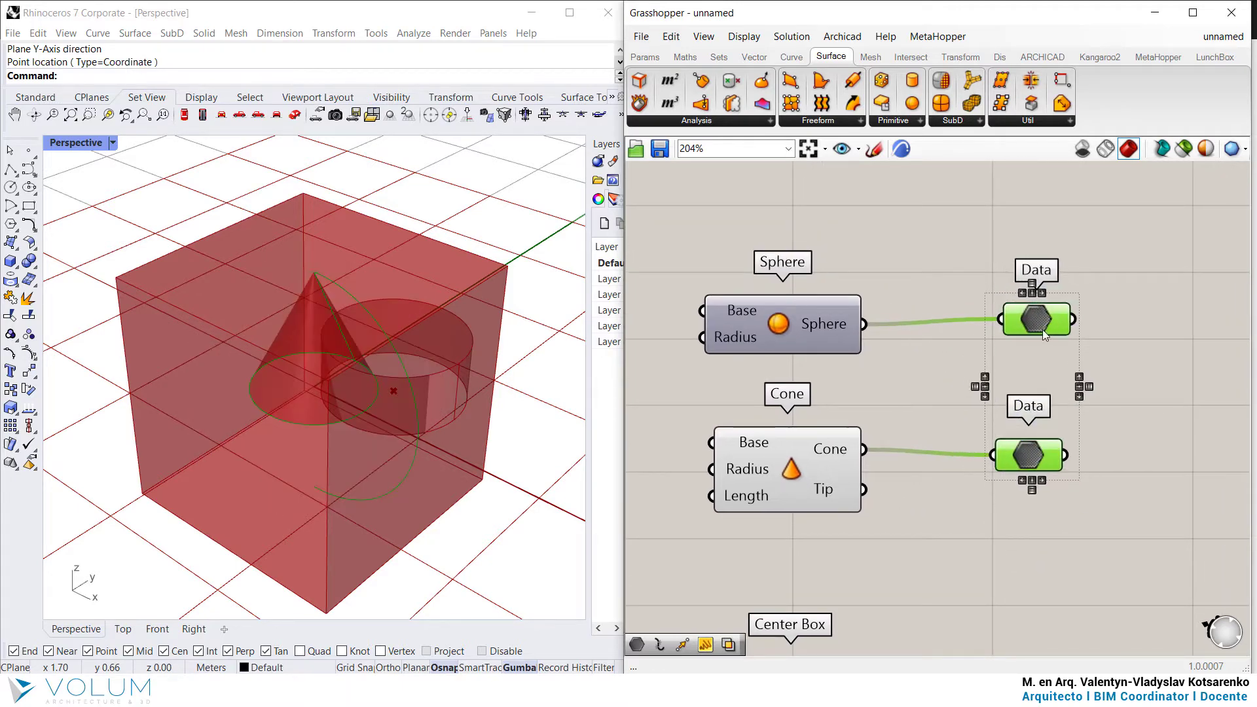
left_click(927, 383)
- With its output connected to Data, toggle the Sphere component's preview on and off again
left_click(804, 322)
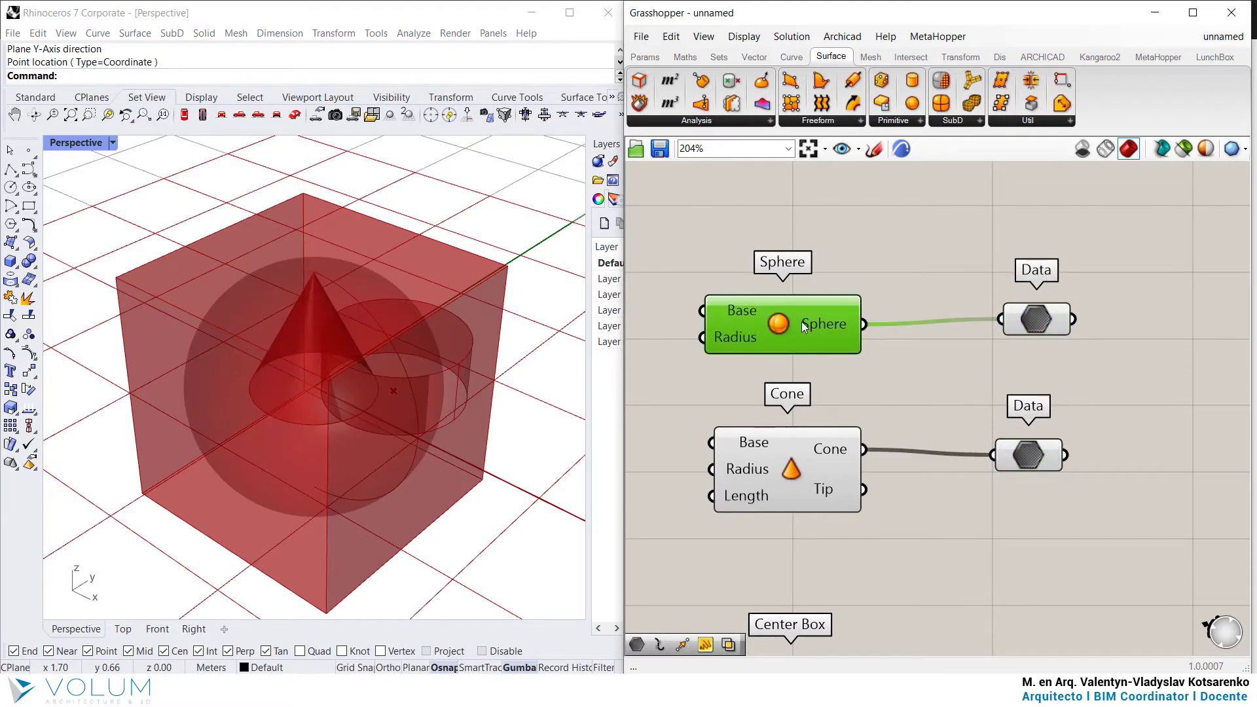
middle_click(804, 323)
left_click(835, 291)
middle_click(826, 328)
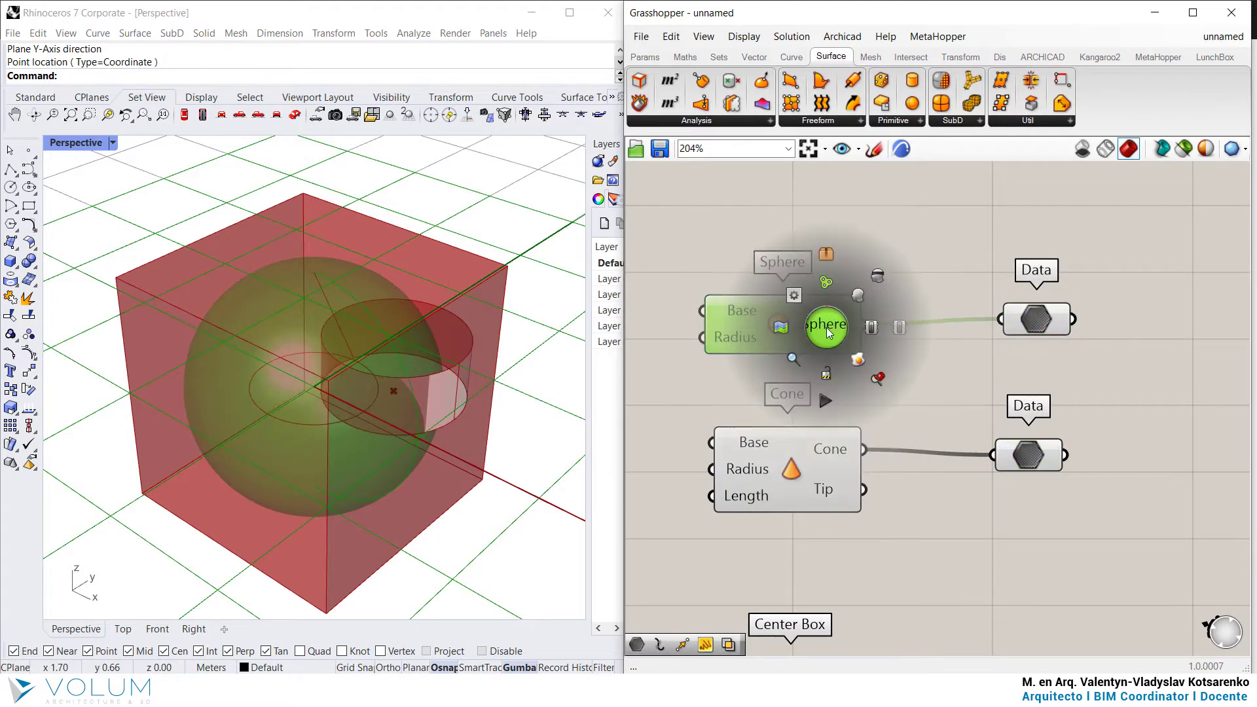
left_click(881, 276)
mouse_move(844, 332)
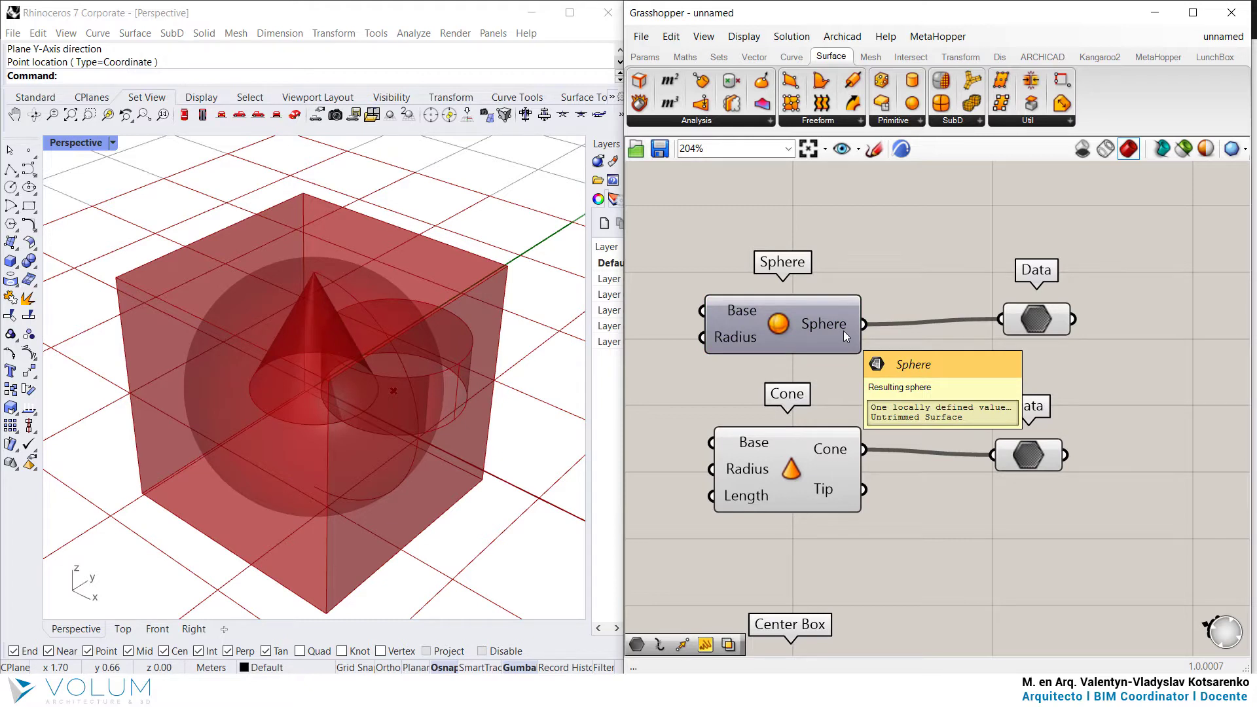
- Disable the Cone component that feeds the lower Data parameter
left_click(788, 469)
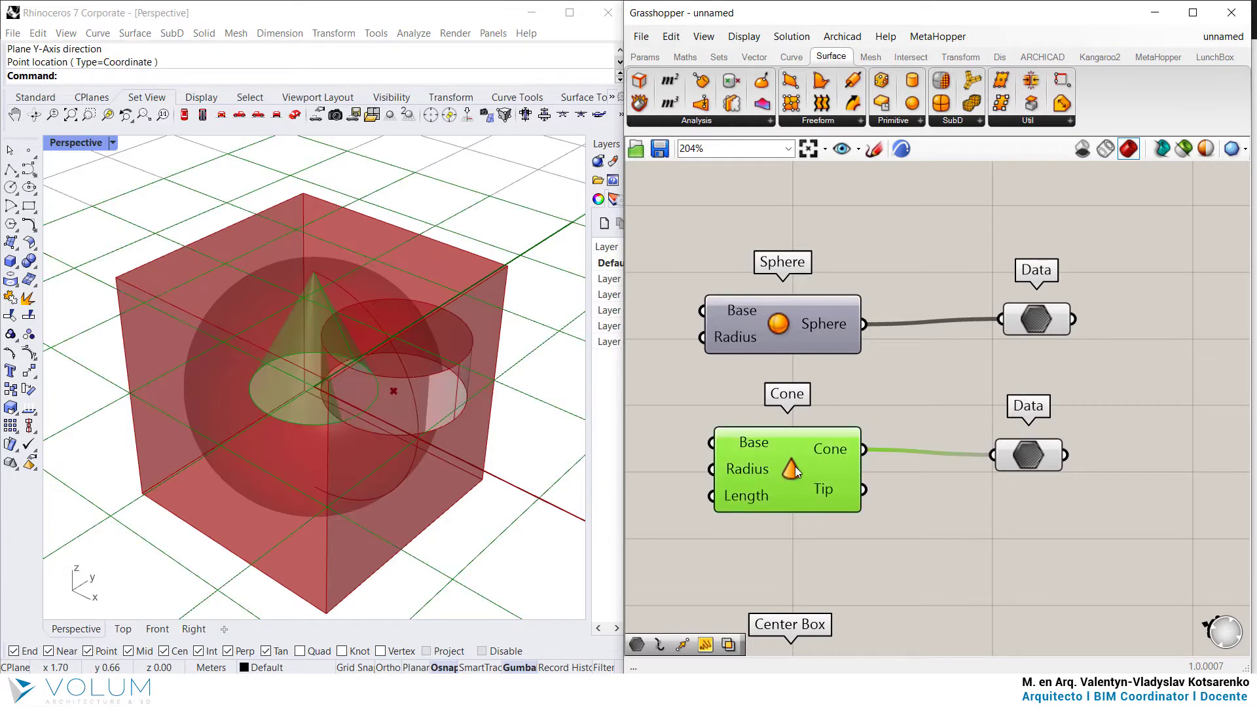
middle_click(792, 466)
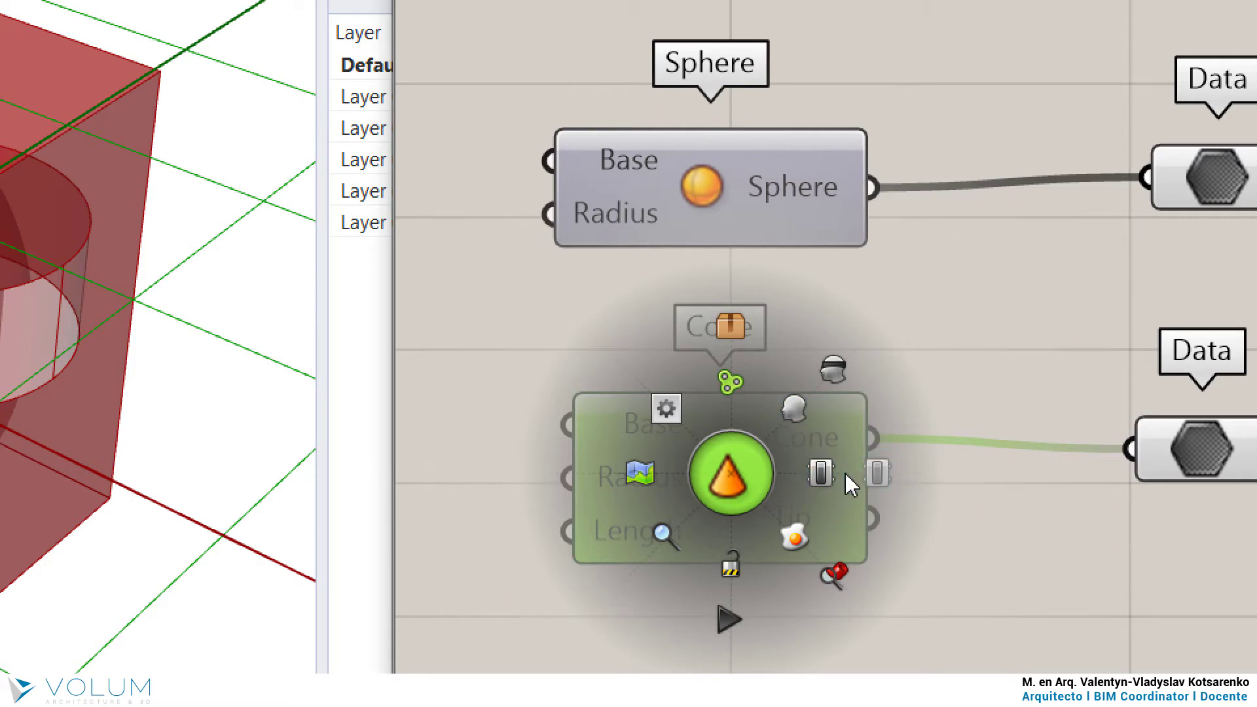
left_click(879, 477)
- Check the warning message on the Data parameter fed by the Cone component
right_click_drag(1083, 376, 946, 399)
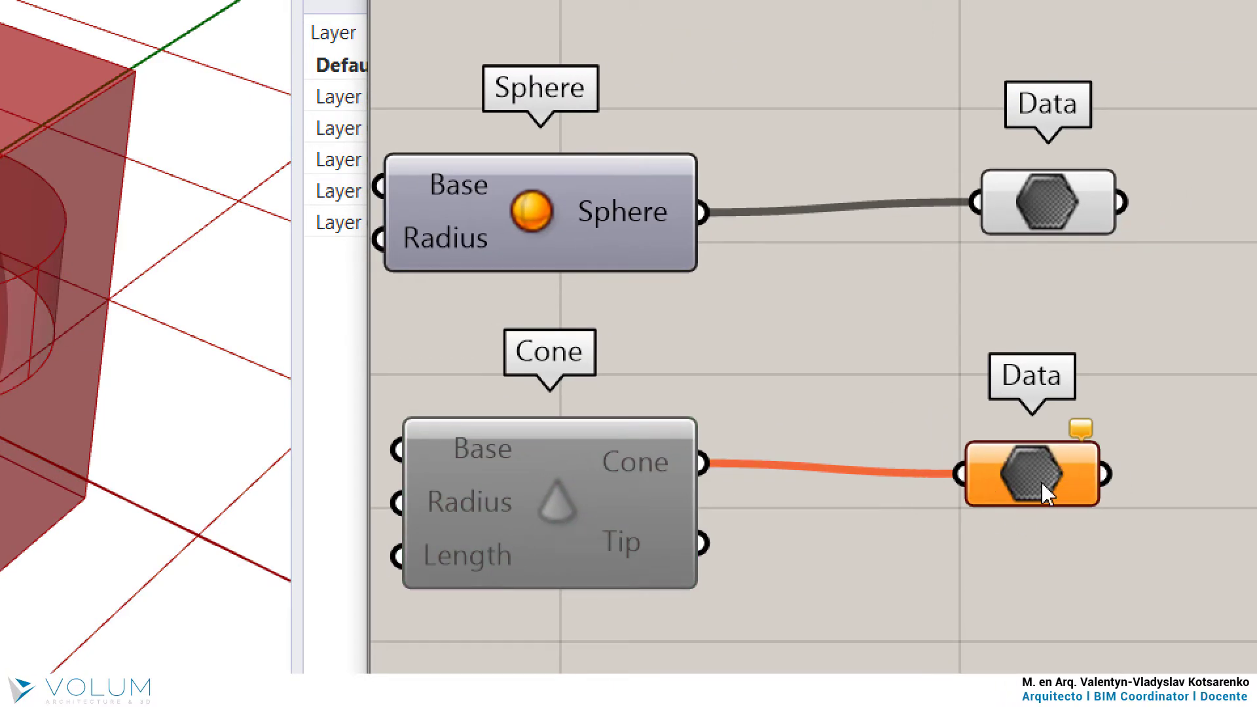
left_click(1041, 475)
left_click(1060, 527)
right_click_drag(1060, 528, 1060, 495)
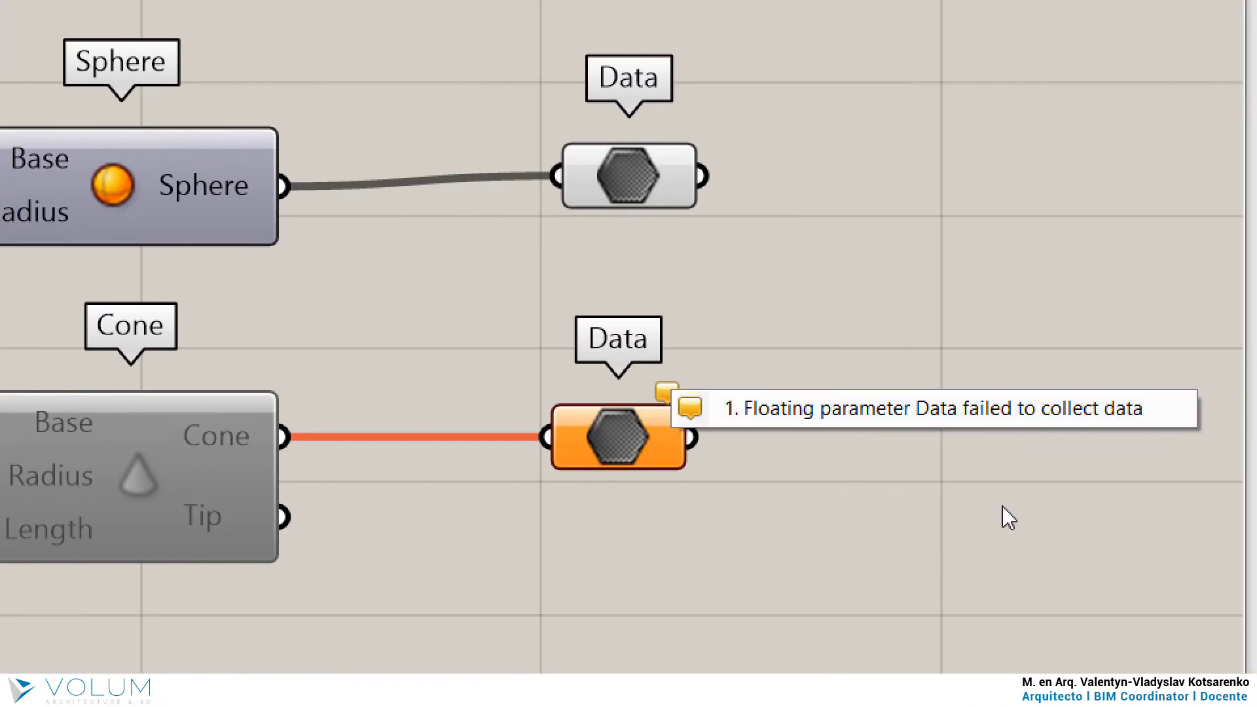
right_click_drag(310, 294, 563, 312)
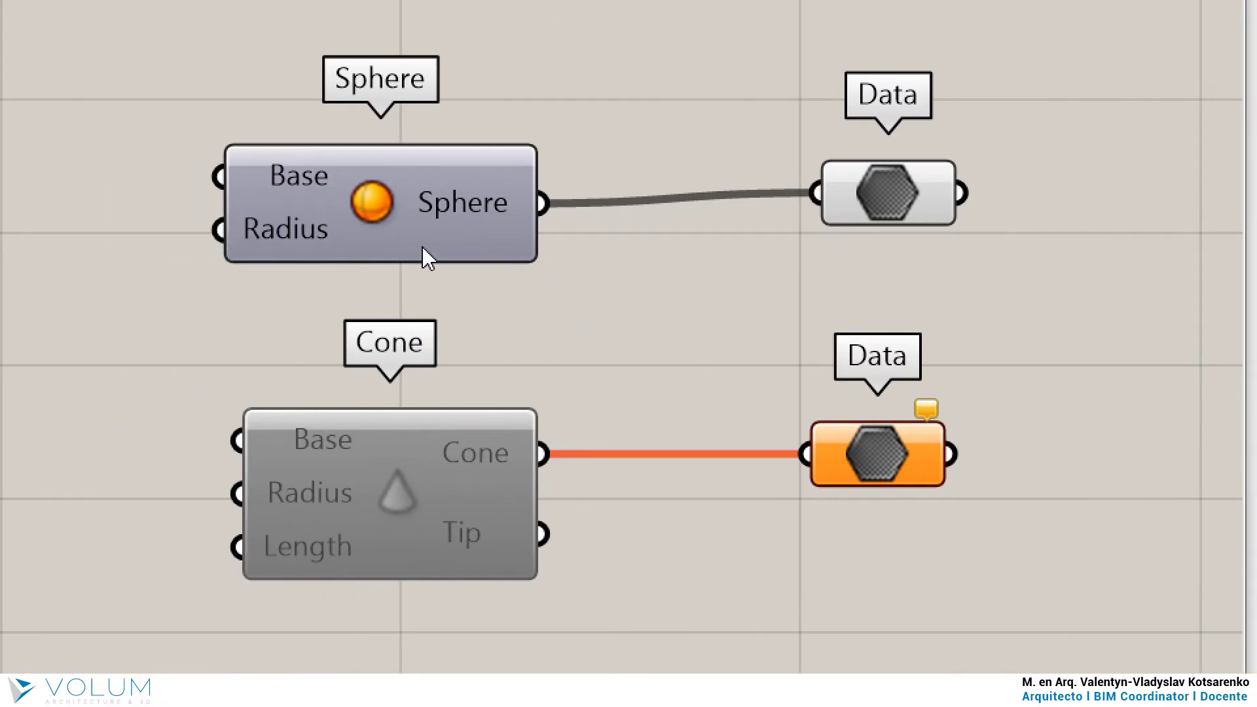
- Re-enable the Cone component and disable it again to compare it with the hidden Sphere component
left_click(407, 215)
middle_click(406, 214)
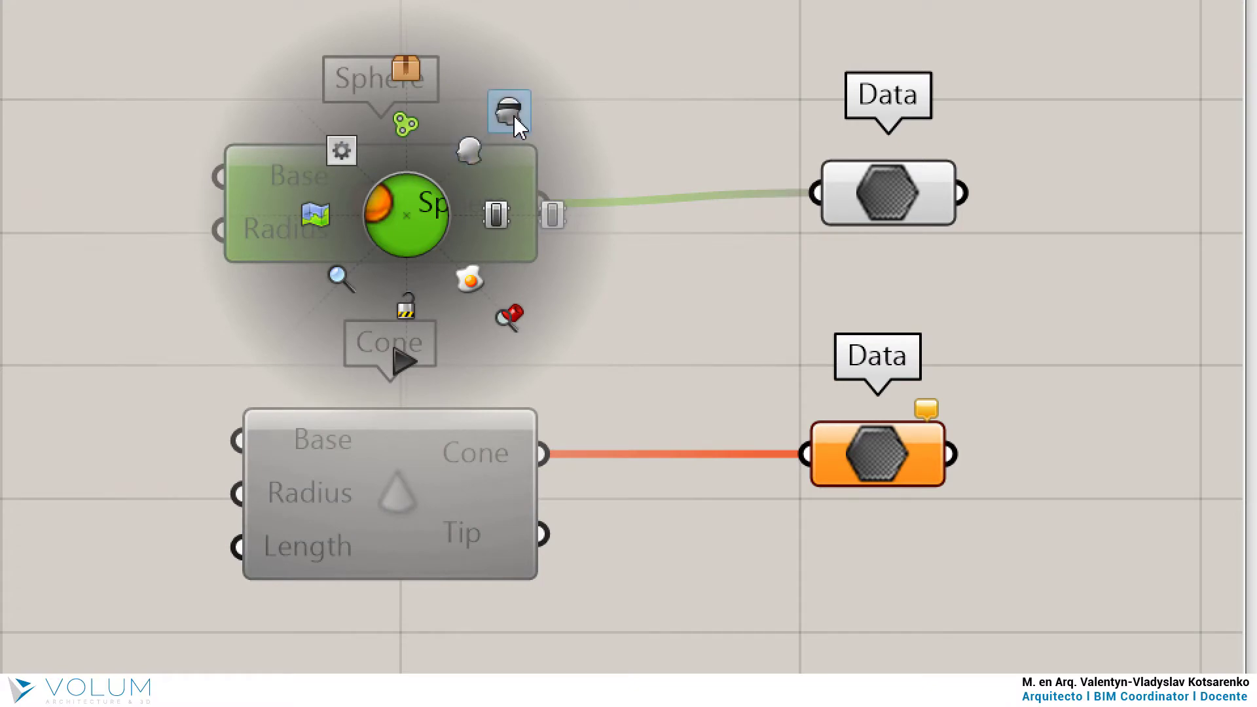
left_click(414, 489)
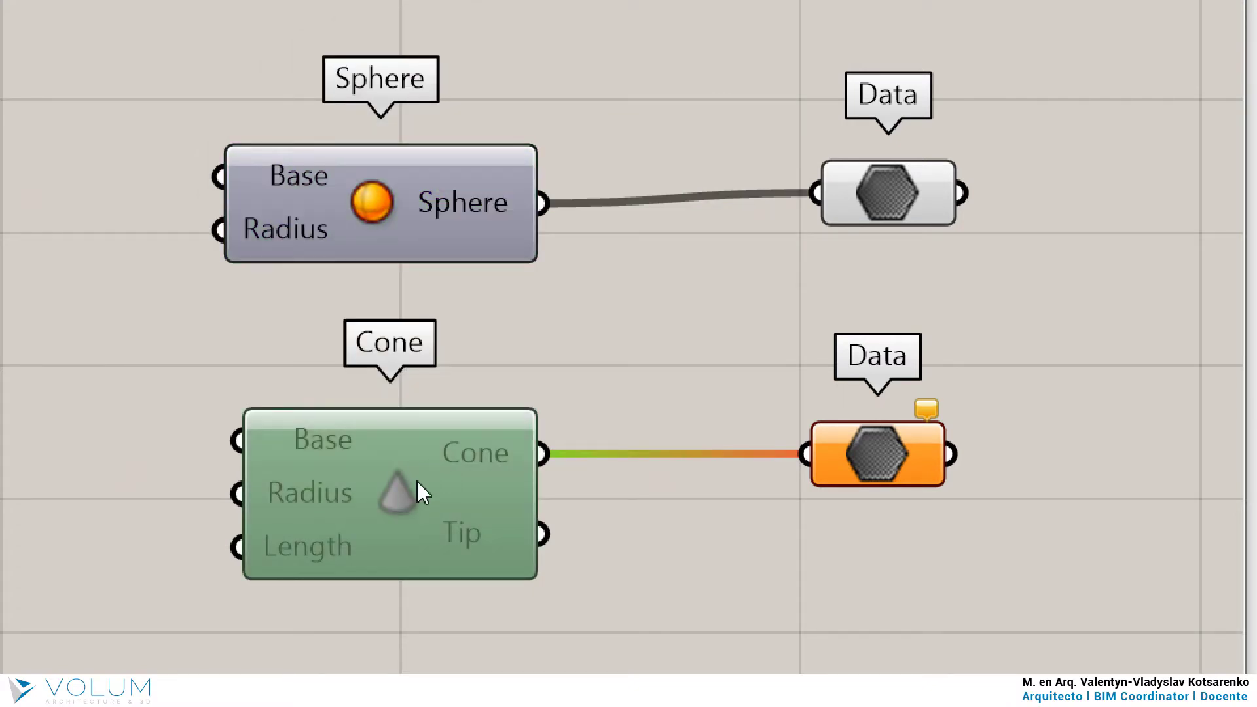
middle_click(418, 482)
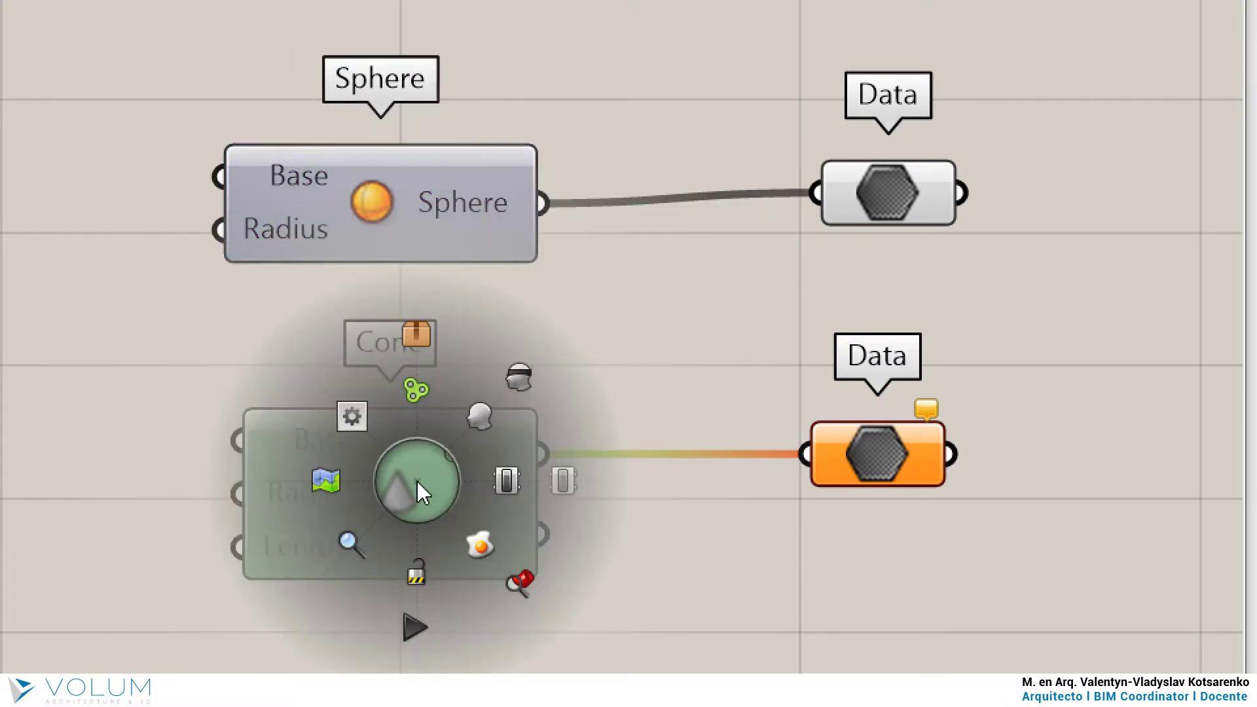
left_click(506, 482)
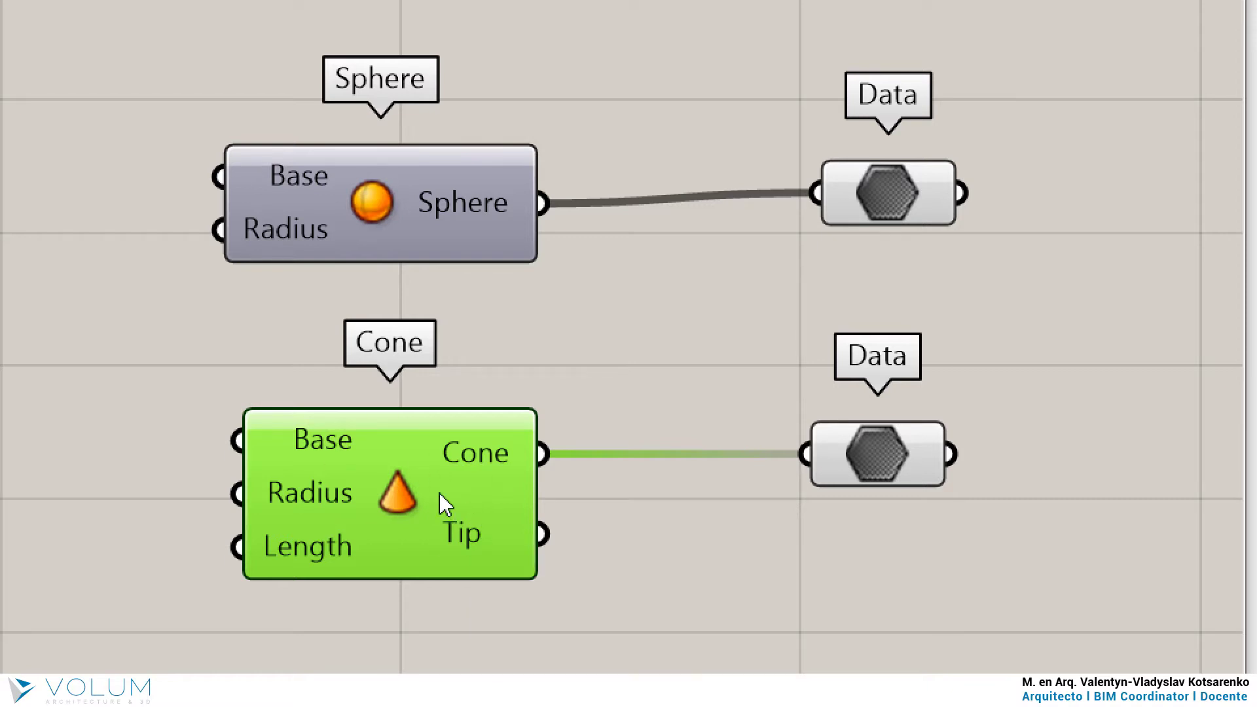
middle_click(434, 493)
left_click(599, 513)
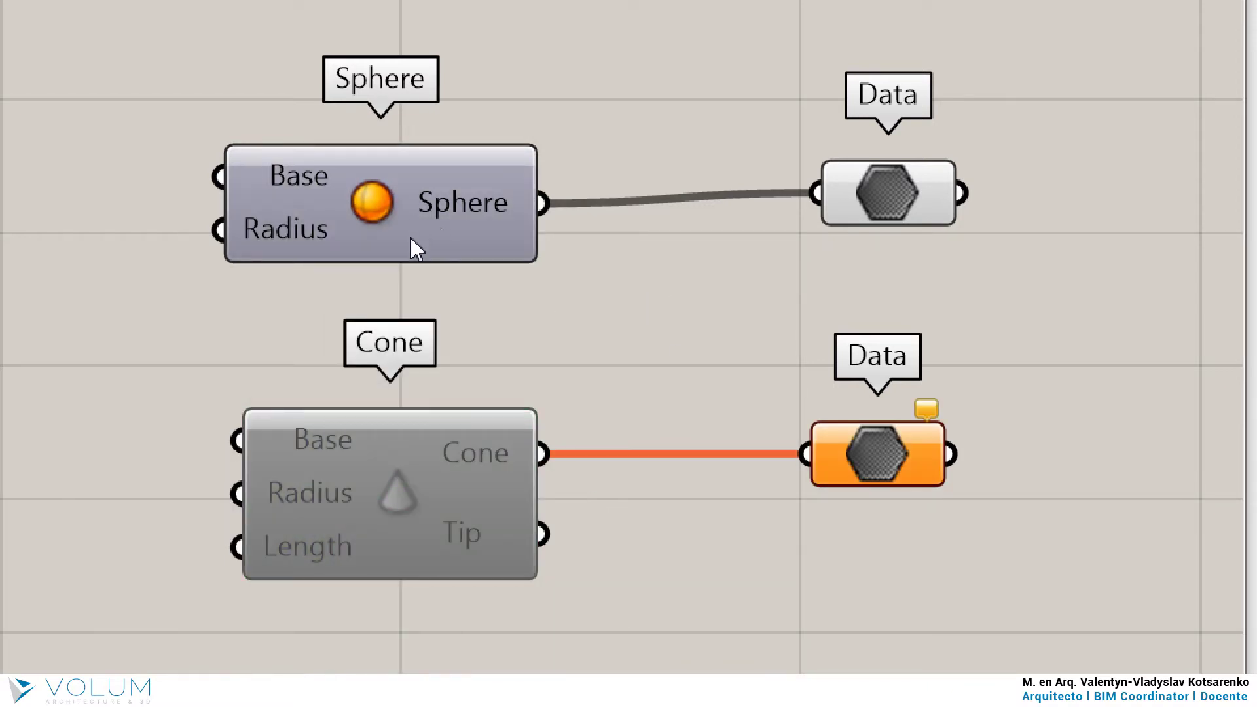
- Nudge the Sphere component so its output lines up with the connected Data parameter, and deselect it
left_click_drag(442, 206, 461, 196)
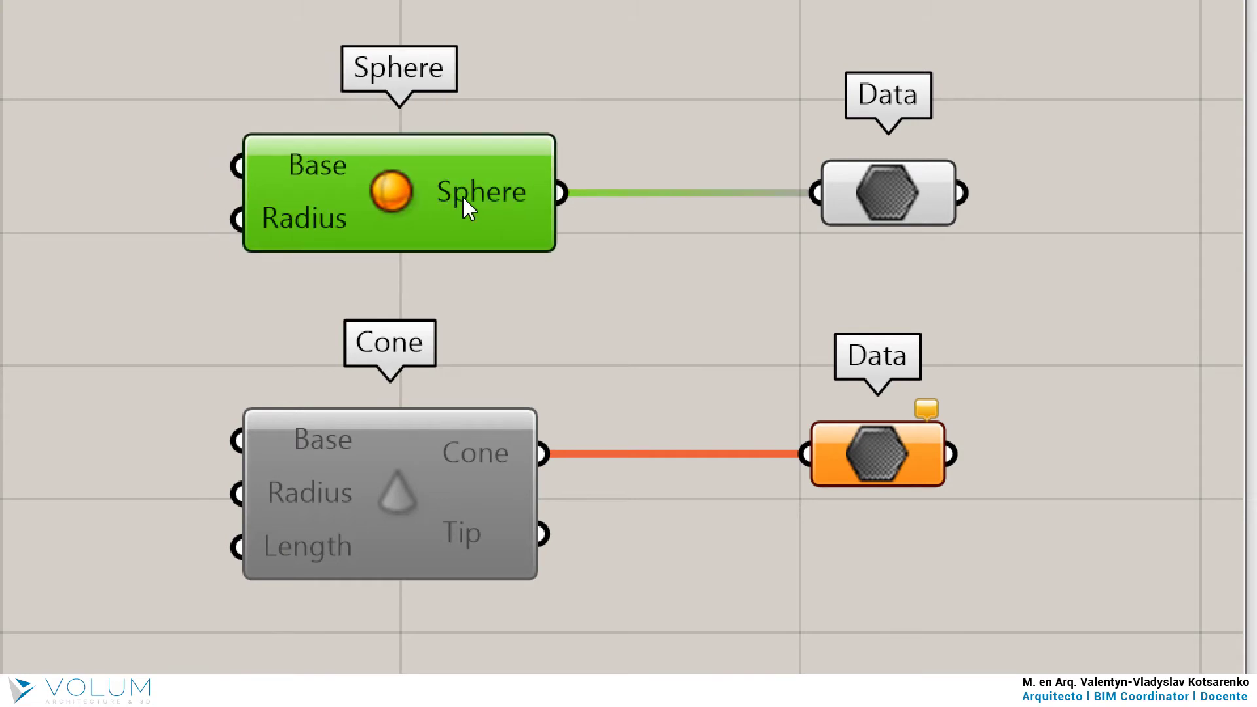
left_click(645, 291)
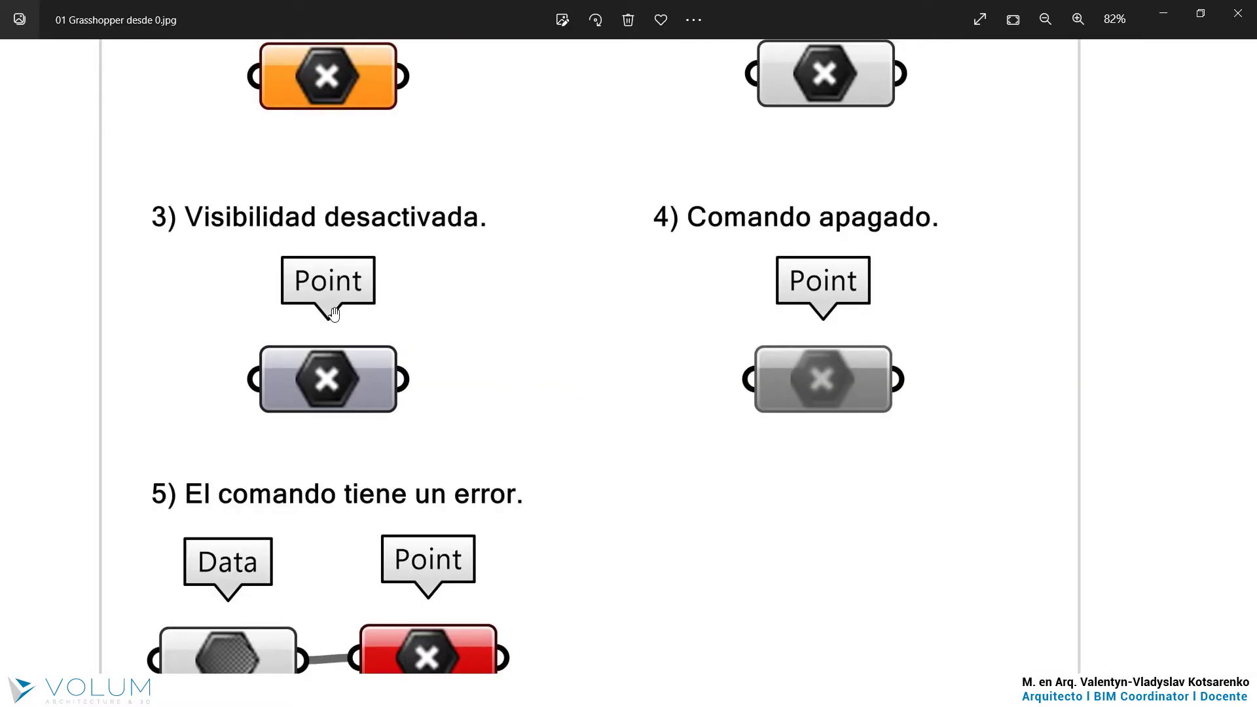
- In the image 01 Grasshopper desde 0.jpg, annotate example 5 with "Curva" under Data, a circle around Point, and an arrow with "Point" below the wire
scroll(797, 292, "right", 3)
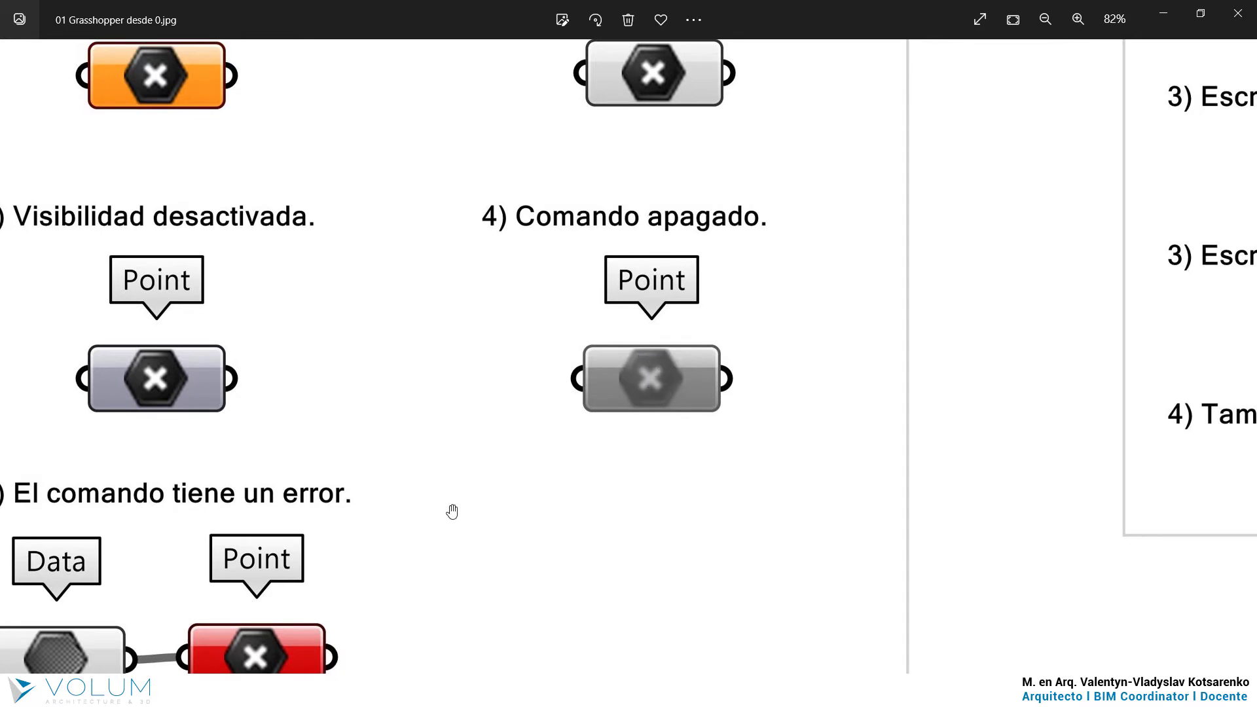
left_click_drag(452, 512, 817, 236)
scroll(683, 411, "up", 3)
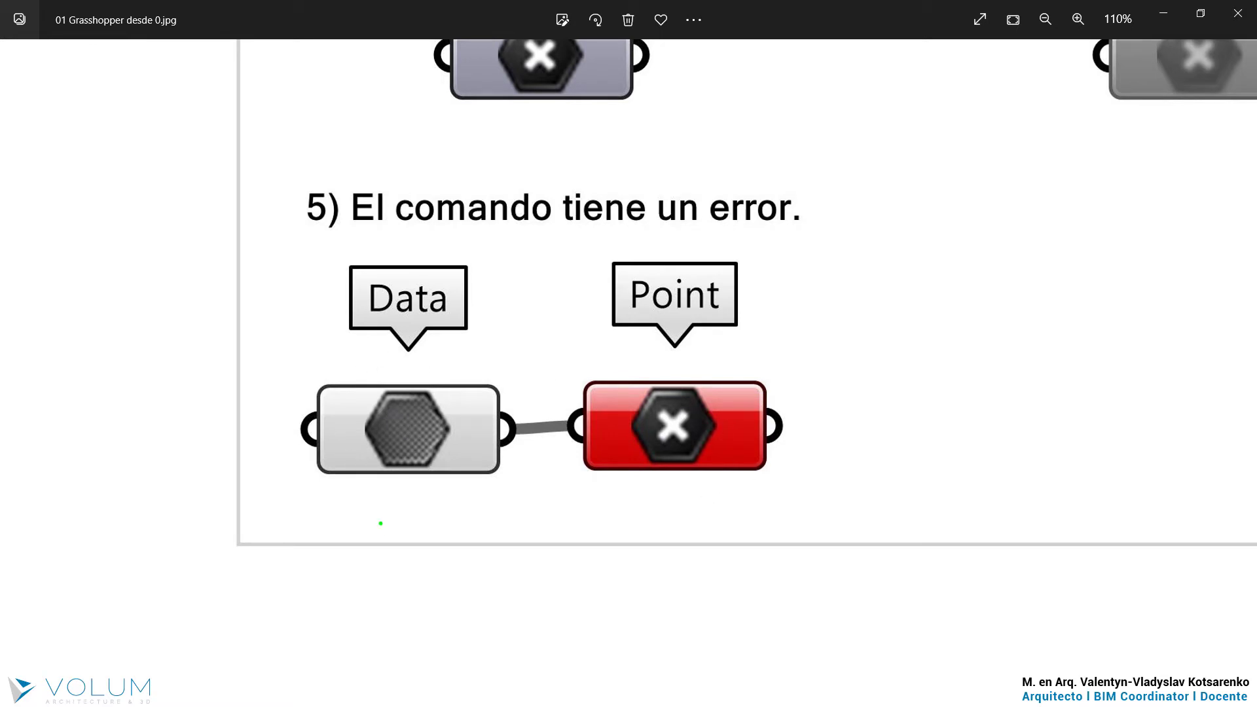
mouse_move(381, 523)
left_mouse_down()
mouse_move(359, 508)
mouse_move(473, 517)
left_mouse_up()
left_click_drag(788, 257, 617, 253)
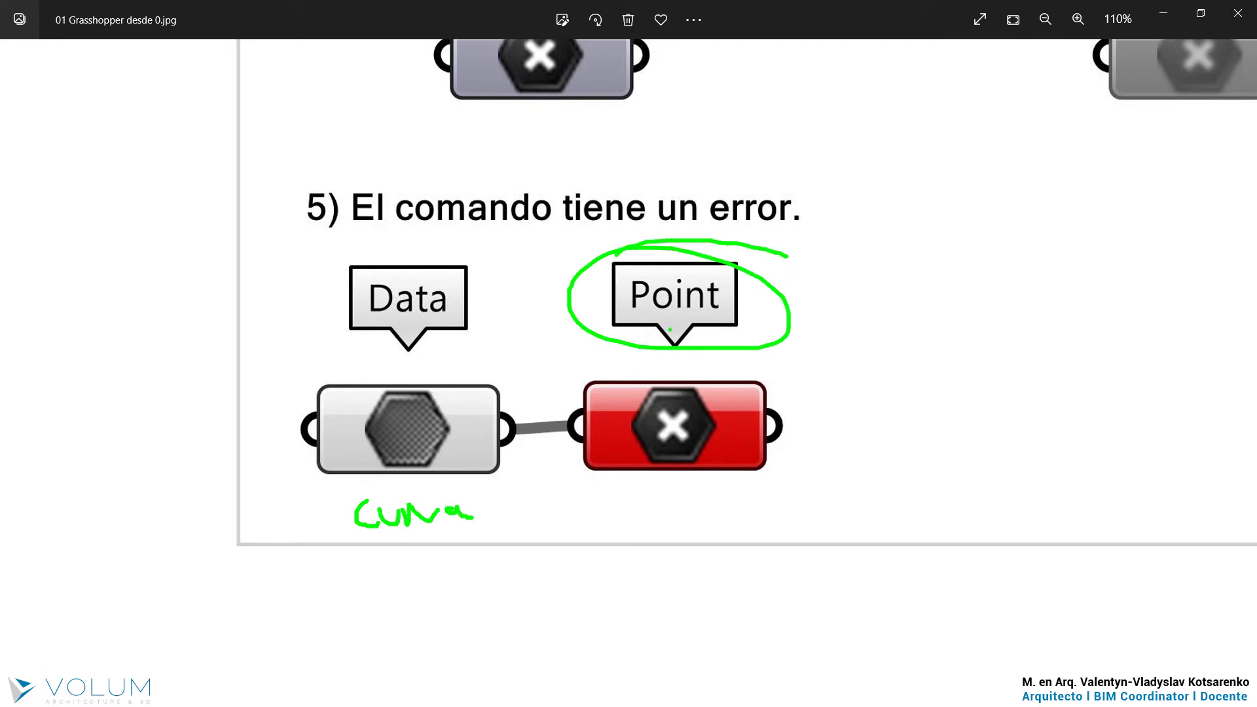
mouse_move(543, 480)
left_mouse_down()
mouse_move(588, 484)
mouse_move(563, 534)
mouse_move(631, 527)
left_mouse_up()
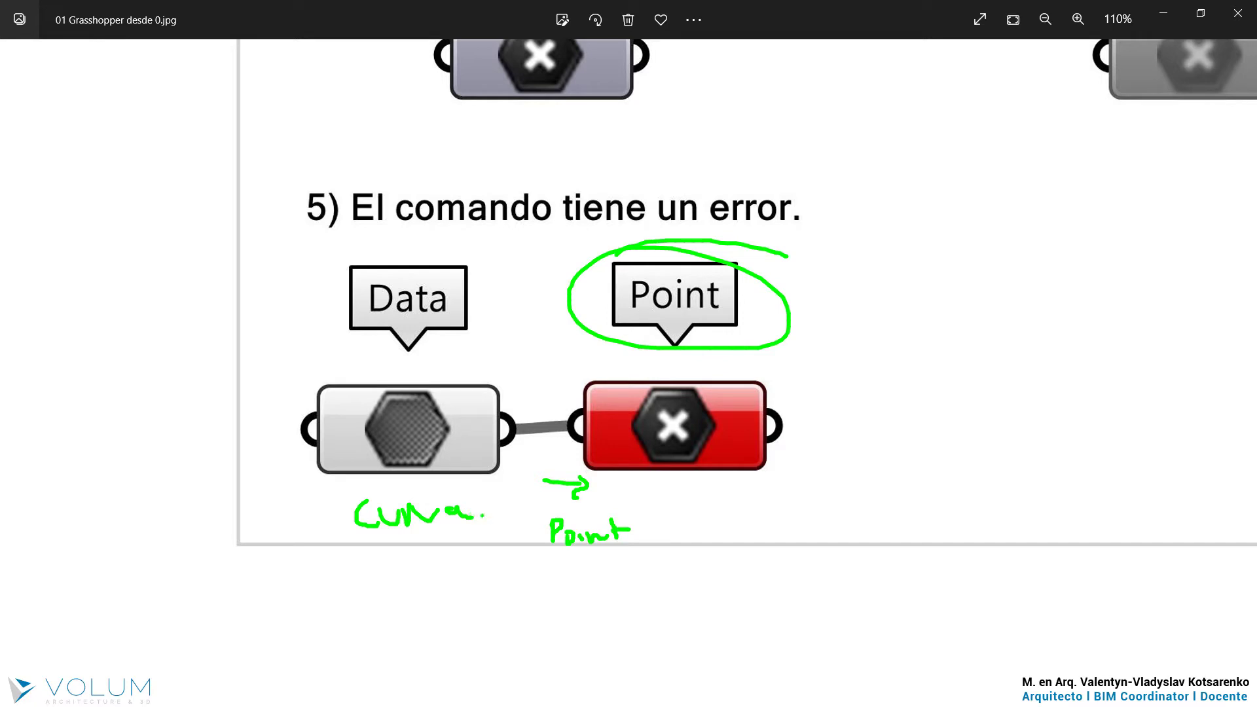
- In example 5, cross out the wire between Data and Point, circle the upper part of the red Point component, and clear the annotations
left_click_drag(513, 395, 563, 449)
left_click_drag(562, 385, 529, 453)
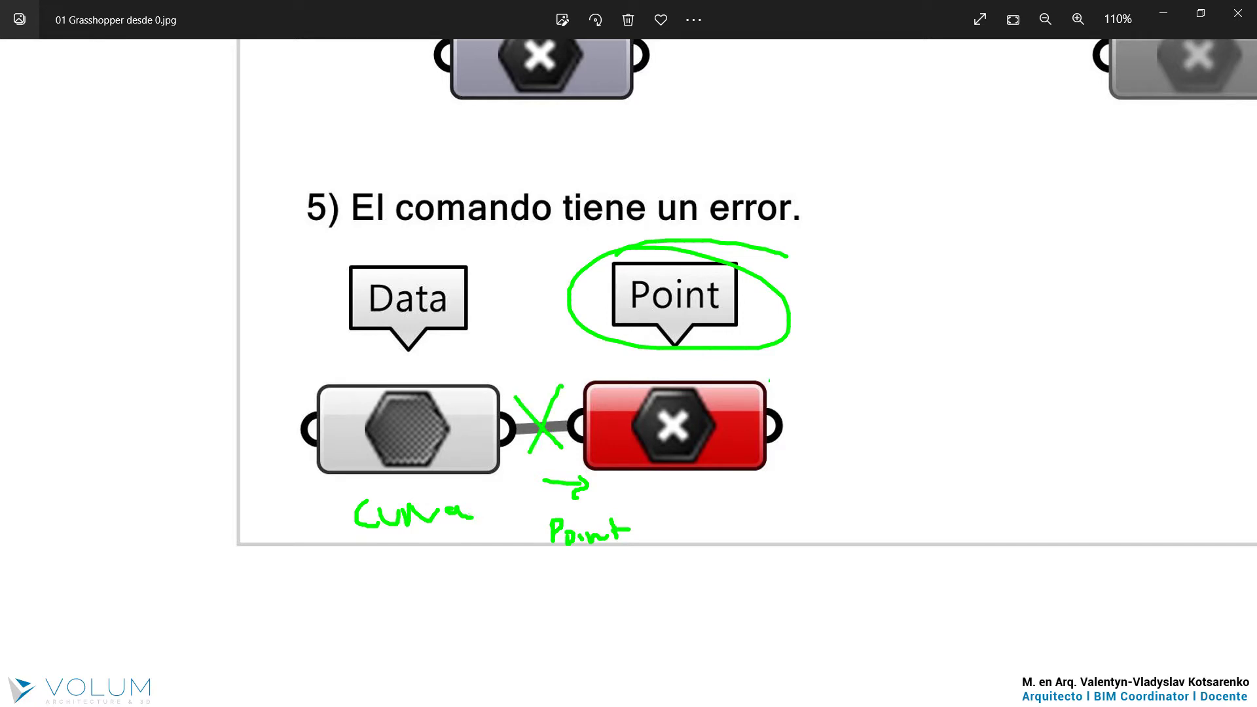
mouse_move(742, 359)
left_mouse_down()
mouse_move(688, 383)
mouse_move(660, 352)
left_mouse_up()
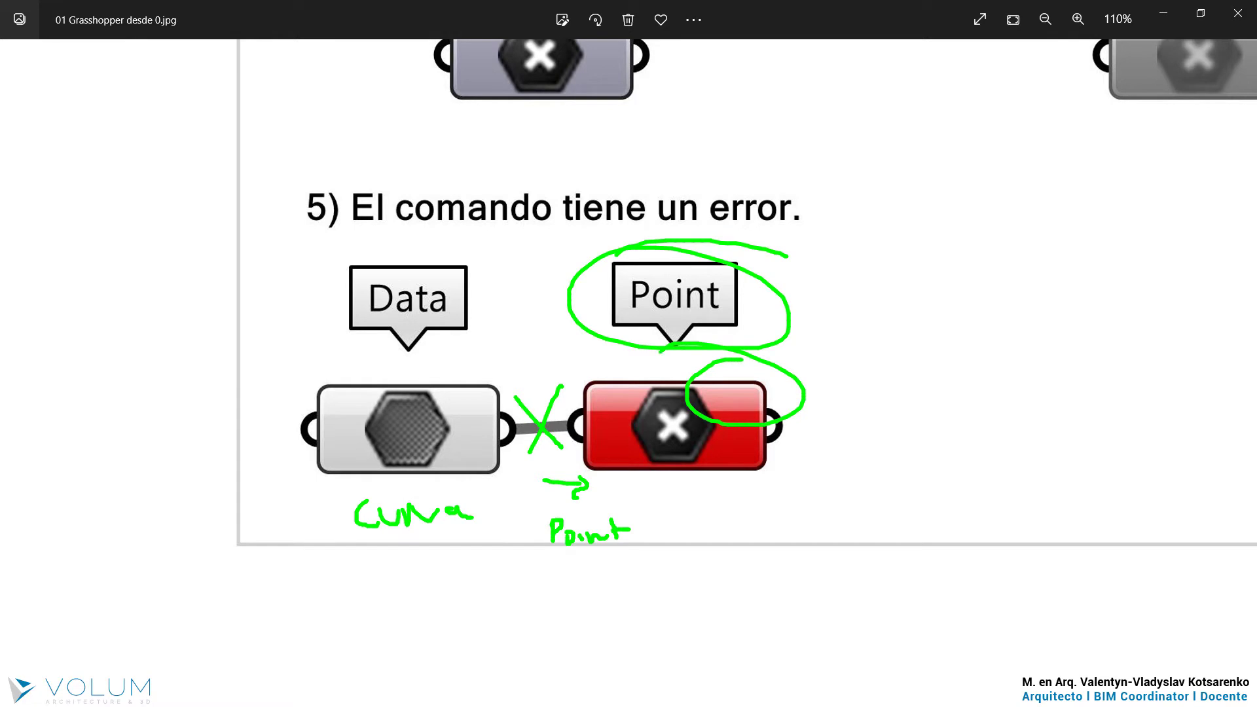
key("Escape")
scroll(781, 457, "down", 5)
left_click_drag(781, 452, 664, 501)
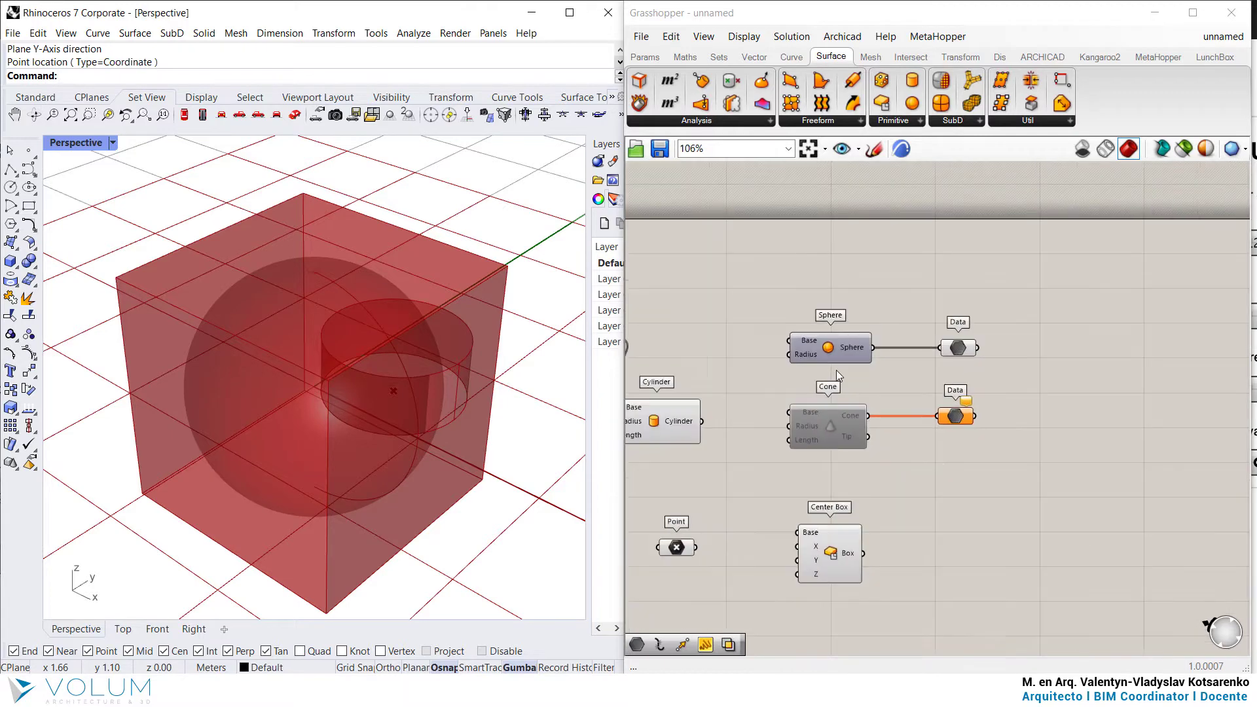
- Compare the hidden Sphere and the disabled Cone with their connected Data parameters by selecting components in Grasshopper, and deselect
scroll(855, 473, "up", 4)
left_click(826, 395)
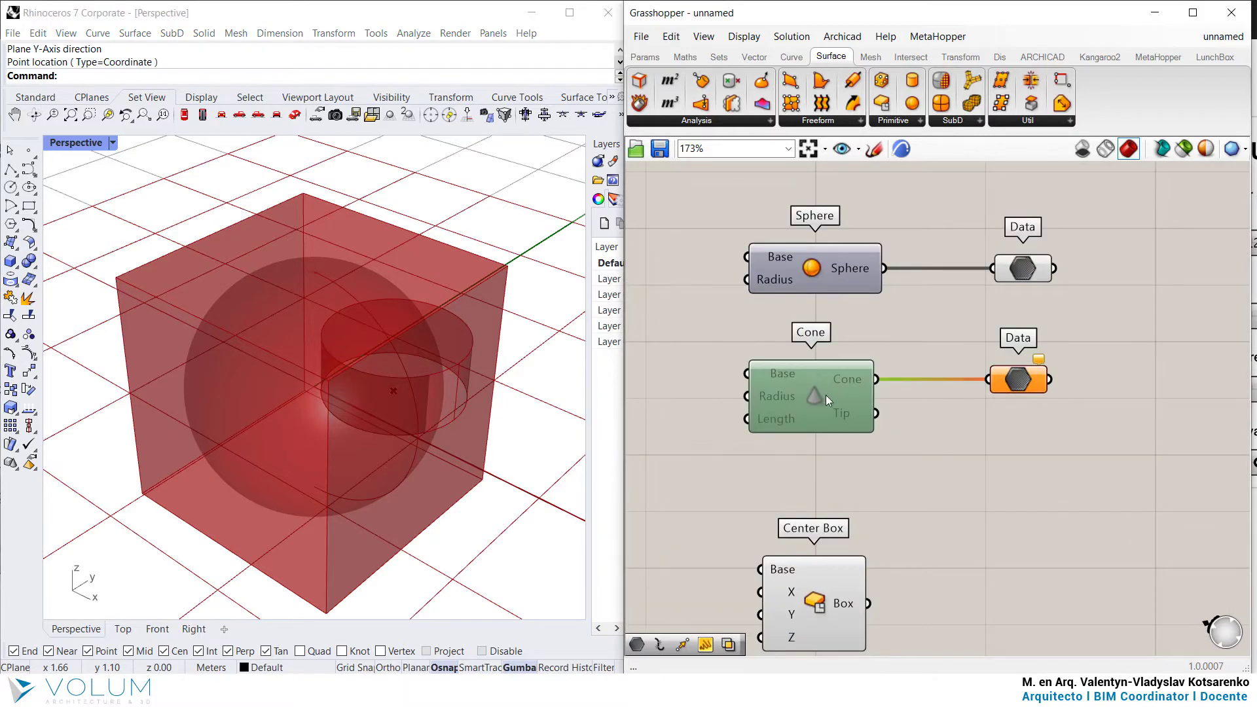
left_click(837, 302)
left_click(1009, 270)
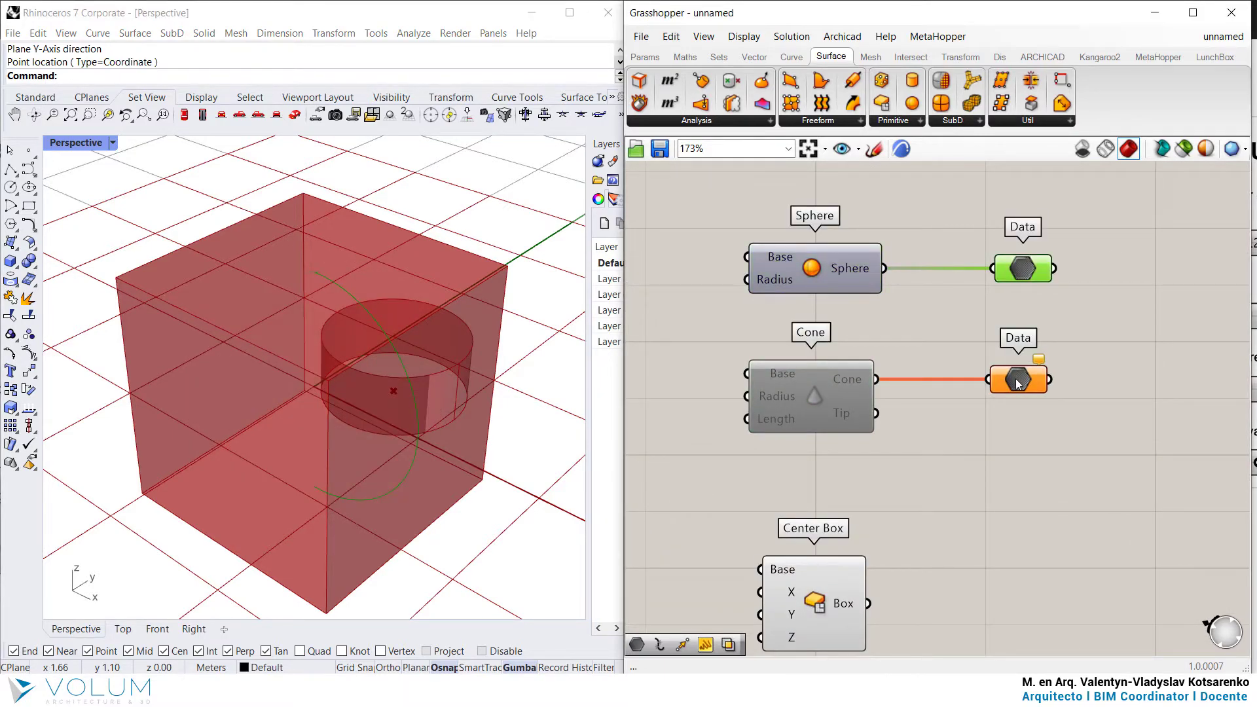
left_click(1018, 383)
left_click(844, 273)
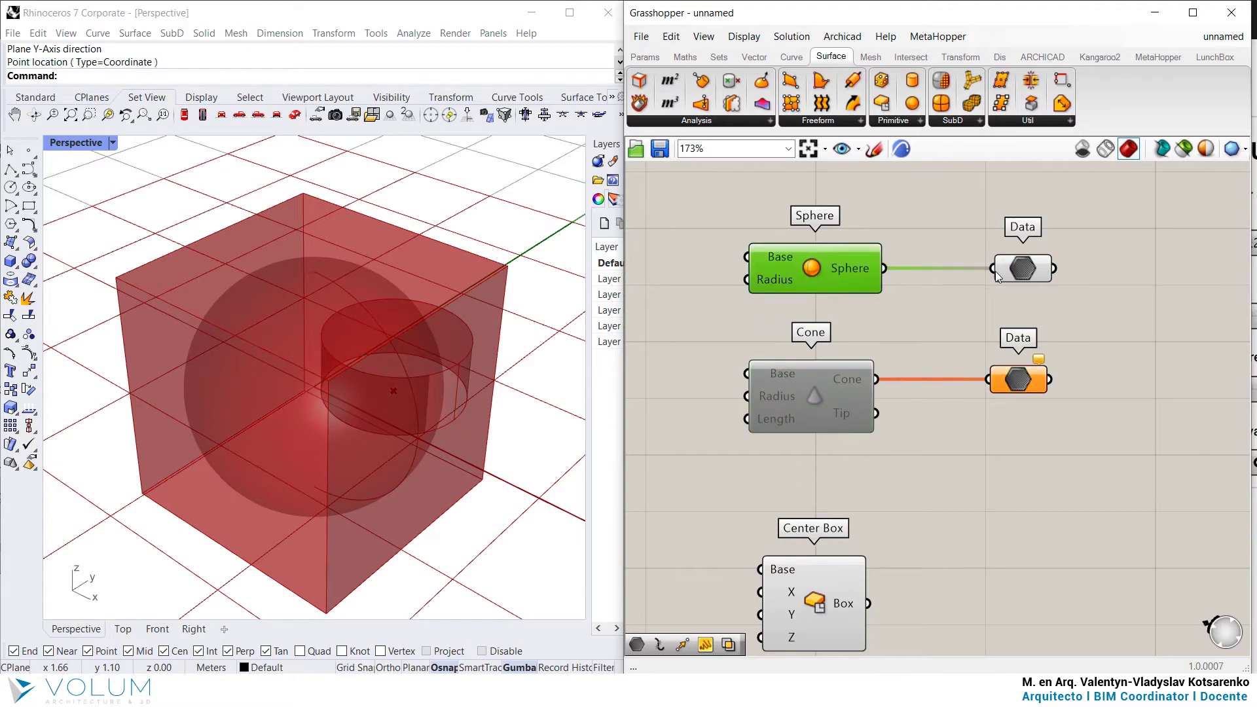
left_click(1018, 380)
left_click(973, 539)
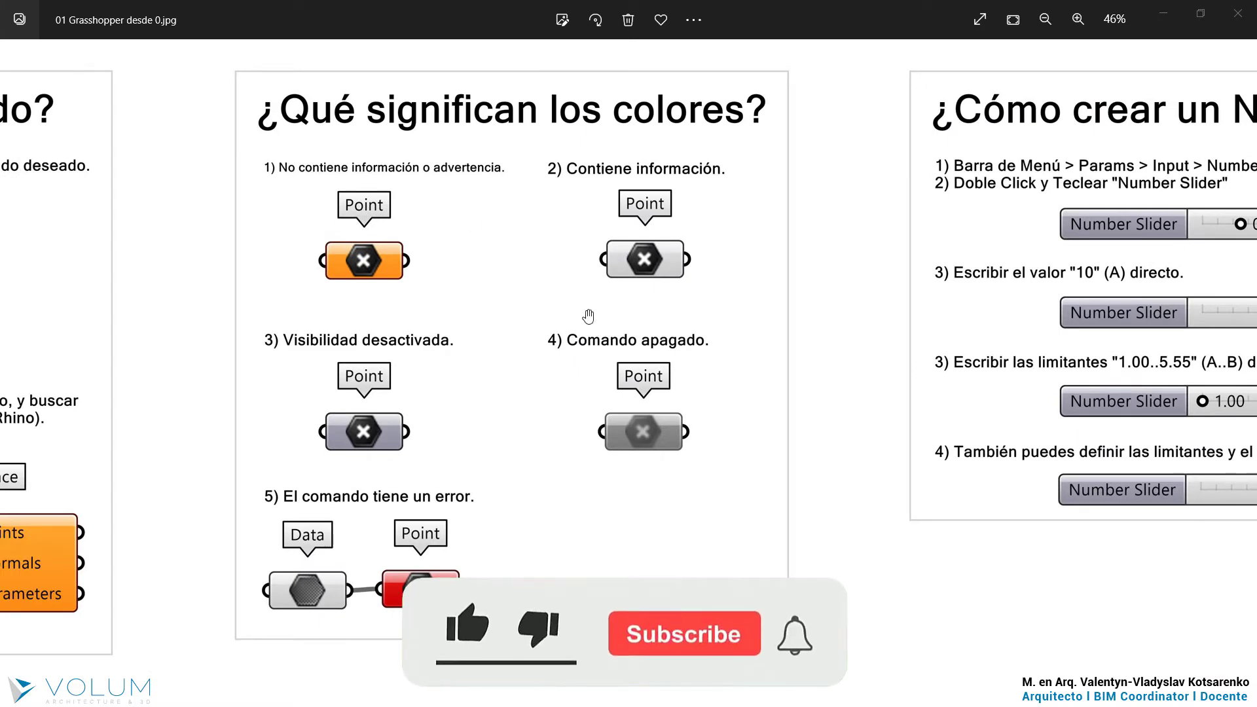
- Show the "¿Cómo crear un Number Slider?" section of the reference image, and set the uppermost existing Number Slider in Grasshopper to 0.000
left_click_drag(957, 331, 587, 361)
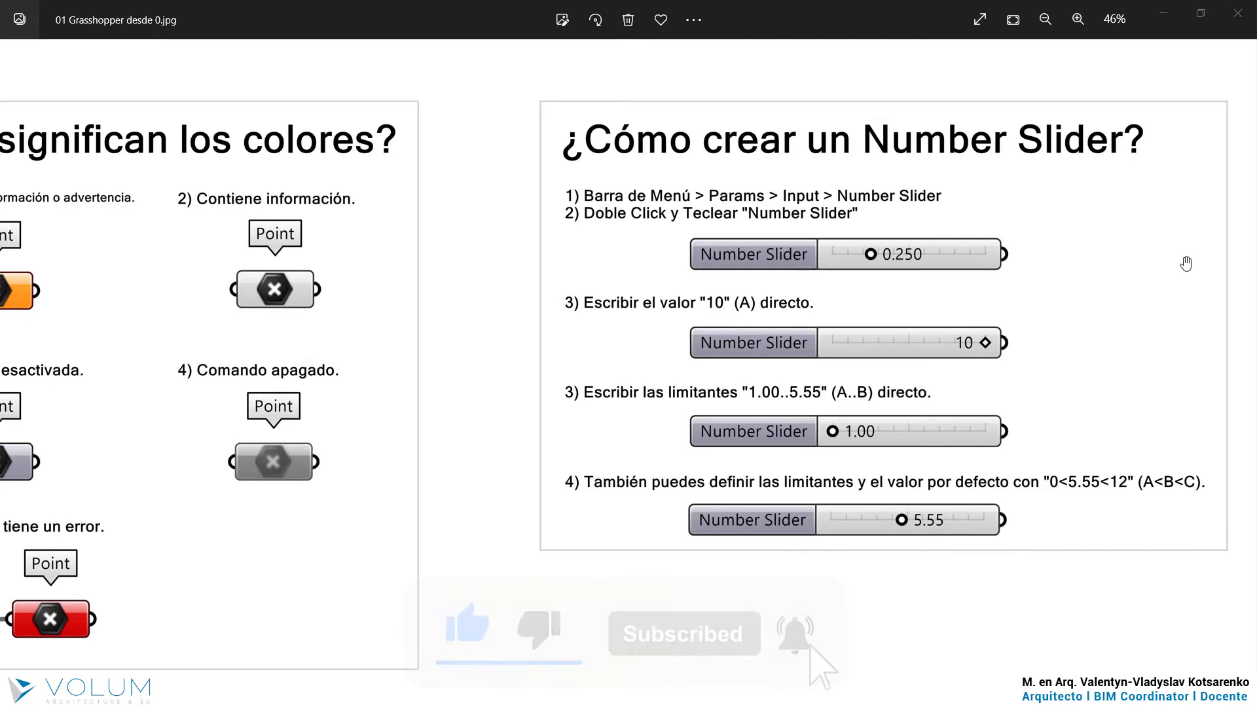
scroll(1181, 269, "up", 2)
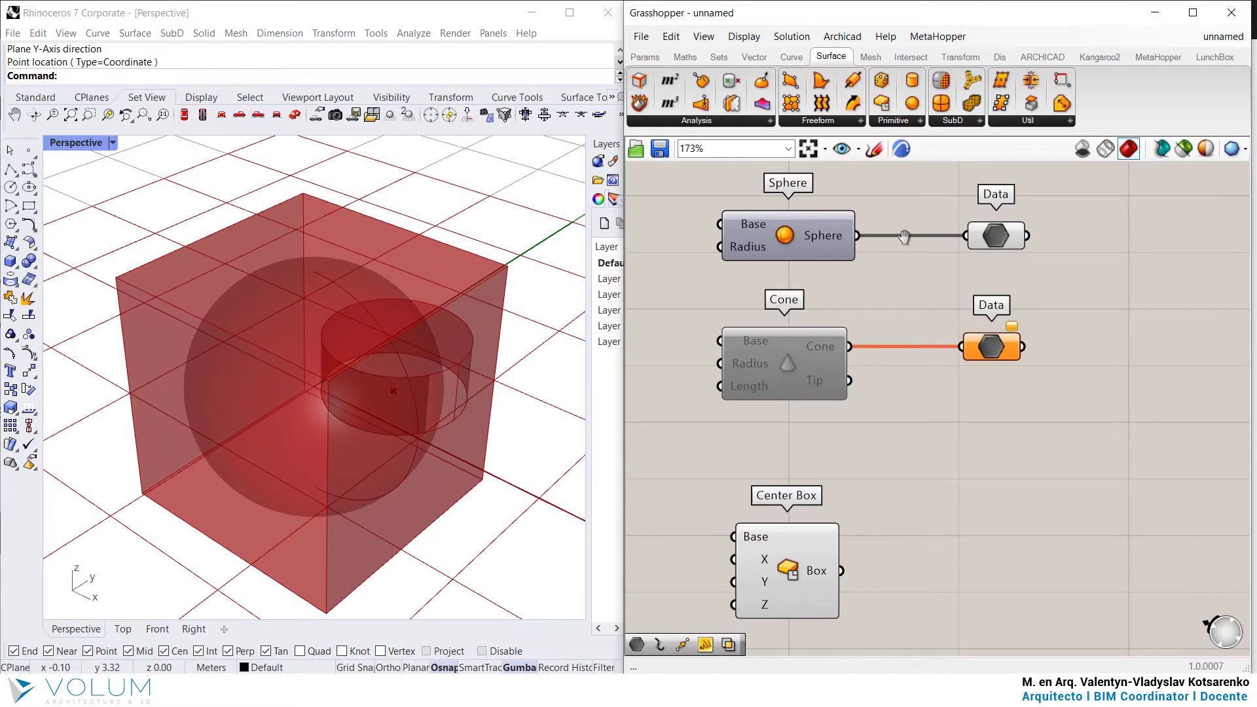
right_click_drag(904, 237, 1159, 313)
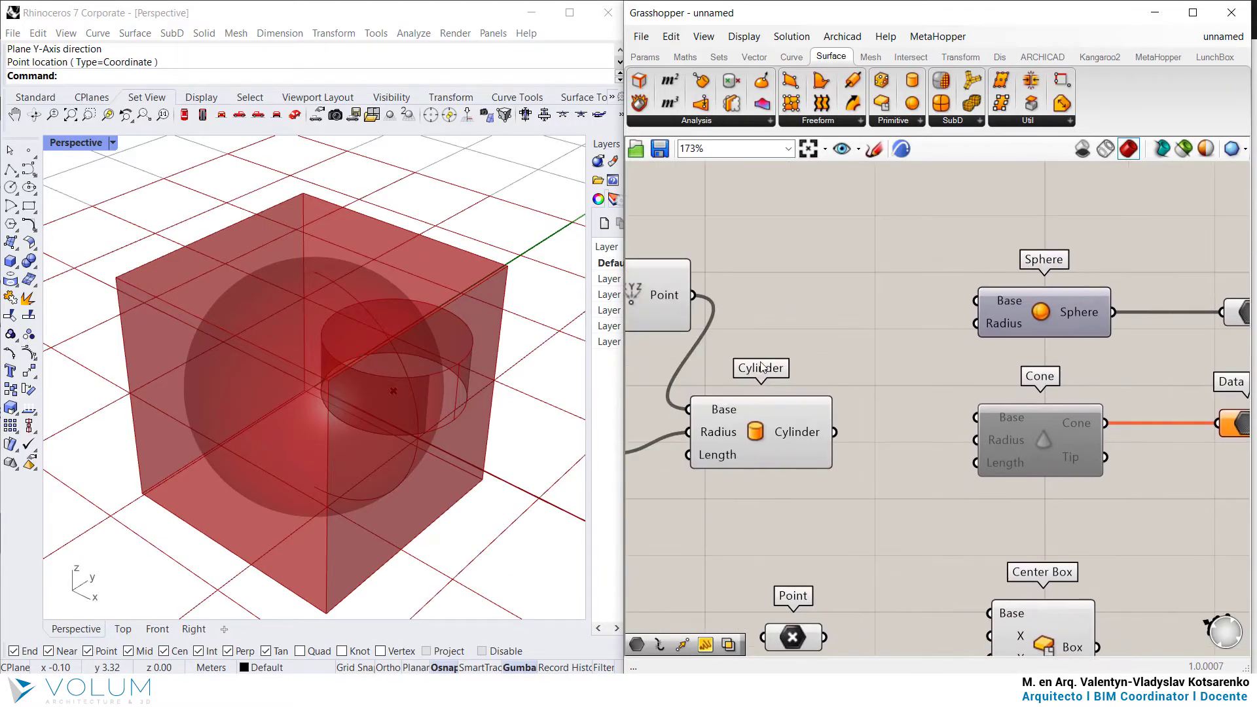
right_click_drag(764, 368, 1182, 337)
scroll(812, 240, "up", 4)
right_click_drag(812, 244, 946, 301)
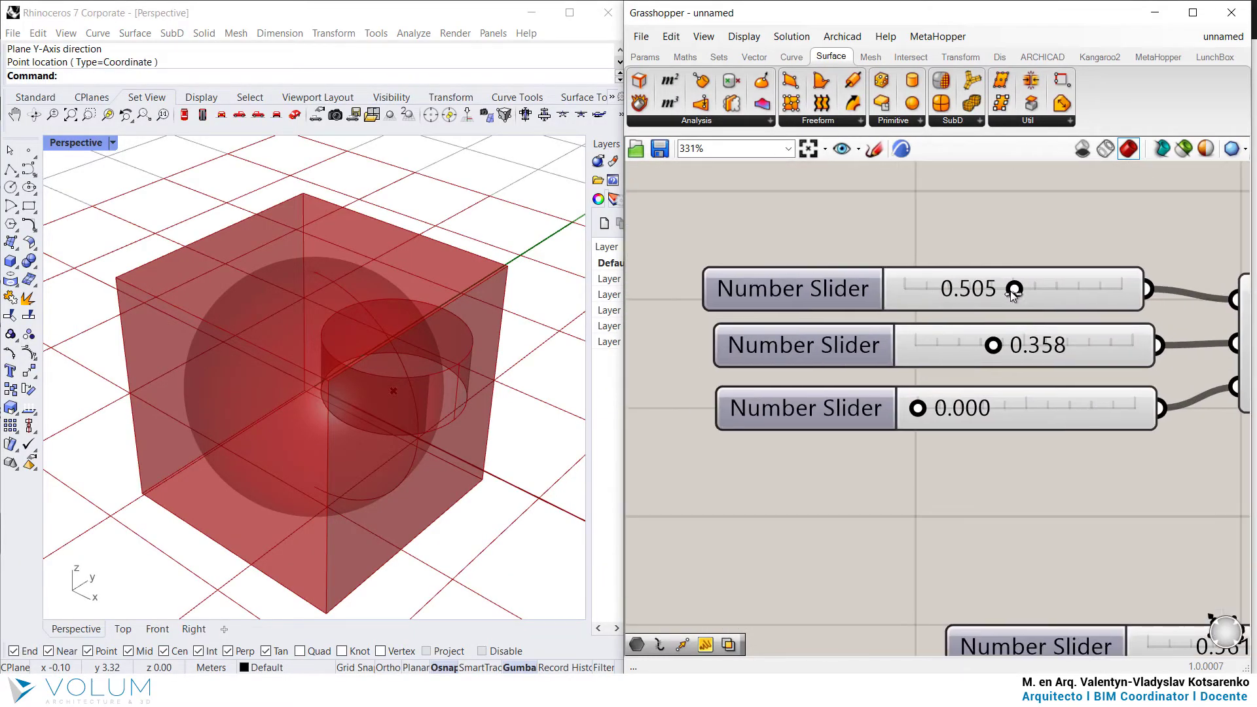
left_click_drag(1014, 289, 847, 293)
- Annotate the uppermost slider with outward-pointing arrows and short notes above its two ends, and set the slider to 0.389
mouse_move(903, 231)
left_mouse_down()
mouse_move(884, 246)
mouse_move(919, 257)
left_mouse_up()
left_click_drag(899, 241, 955, 238)
left_click_drag(1117, 226, 1116, 260)
left_click_drag(1126, 244, 1070, 244)
left_click_drag(1108, 185, 1111, 201)
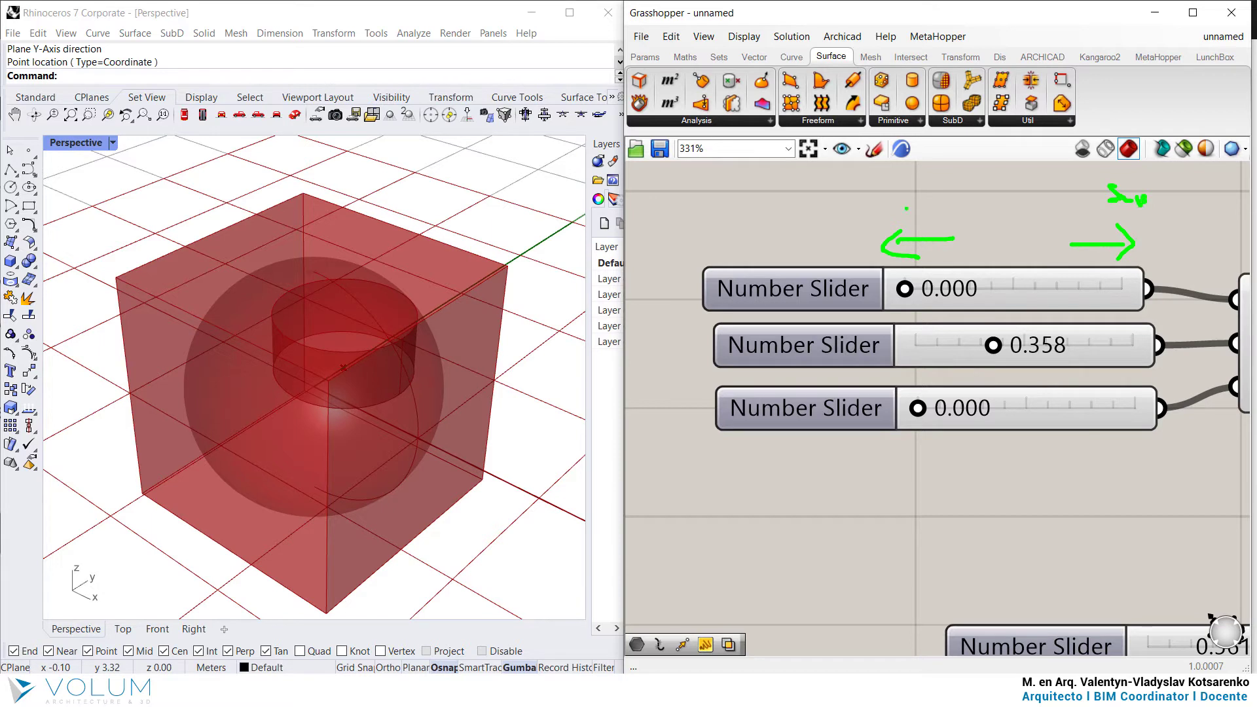
mouse_move(870, 192)
left_mouse_down()
mouse_move(876, 209)
mouse_move(922, 203)
left_mouse_up()
mouse_move(1046, 278)
left_mouse_down()
mouse_move(996, 274)
mouse_move(1021, 265)
left_mouse_up()
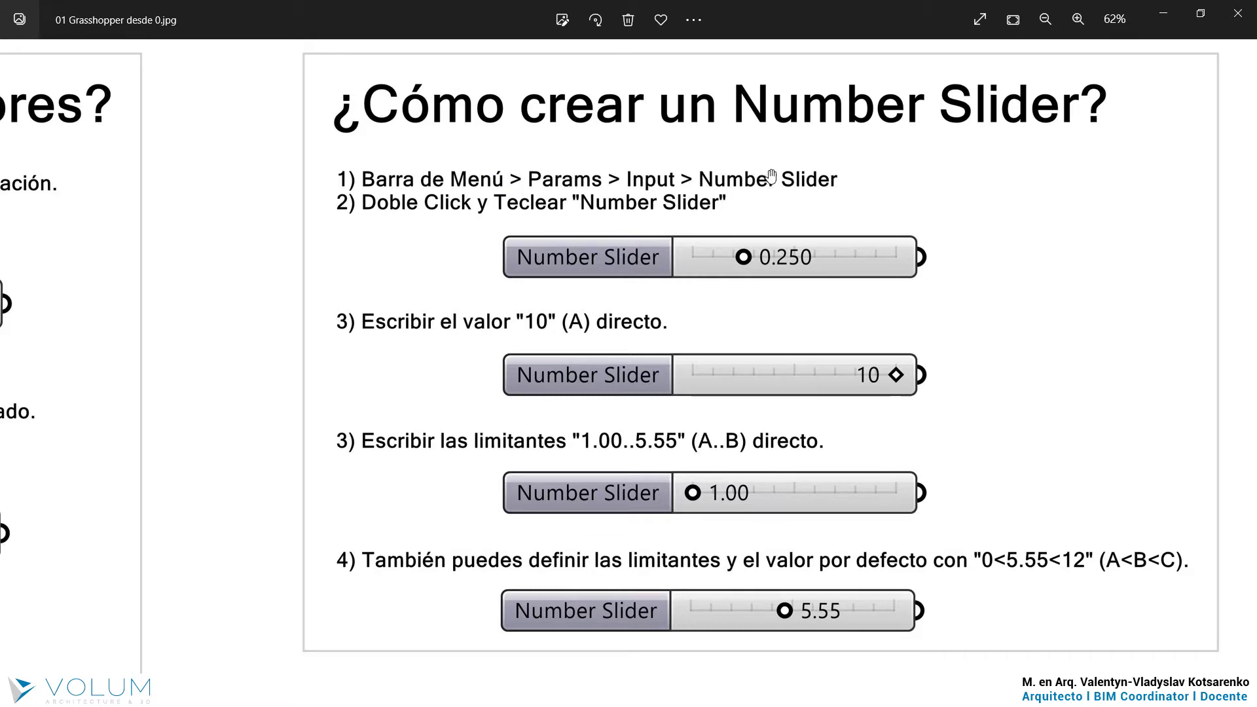
- Place a Number Slider from the Params Input components on an empty area of the Grasshopper canvas, reposition it and deselect it
key("alt+Tab")
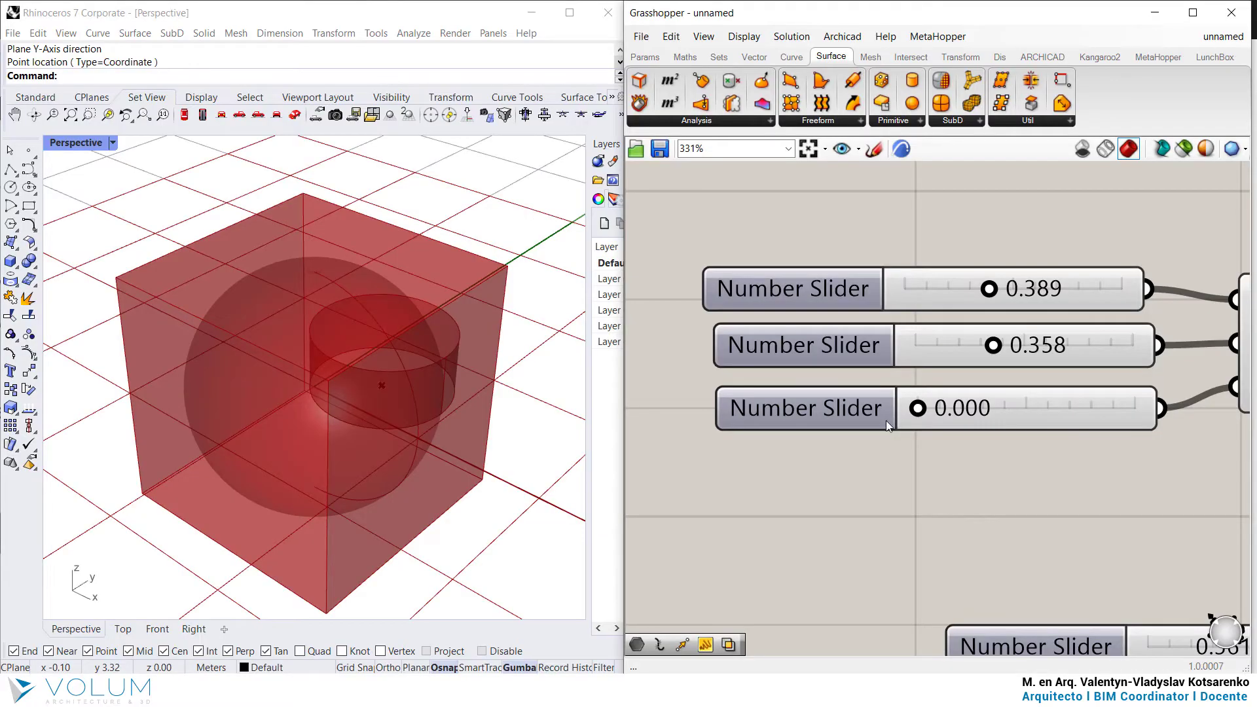
scroll(886, 420, "down", 5)
right_click_drag(1020, 486, 799, 270)
scroll(709, 318, "up", 3)
right_click_drag(709, 318, 908, 230)
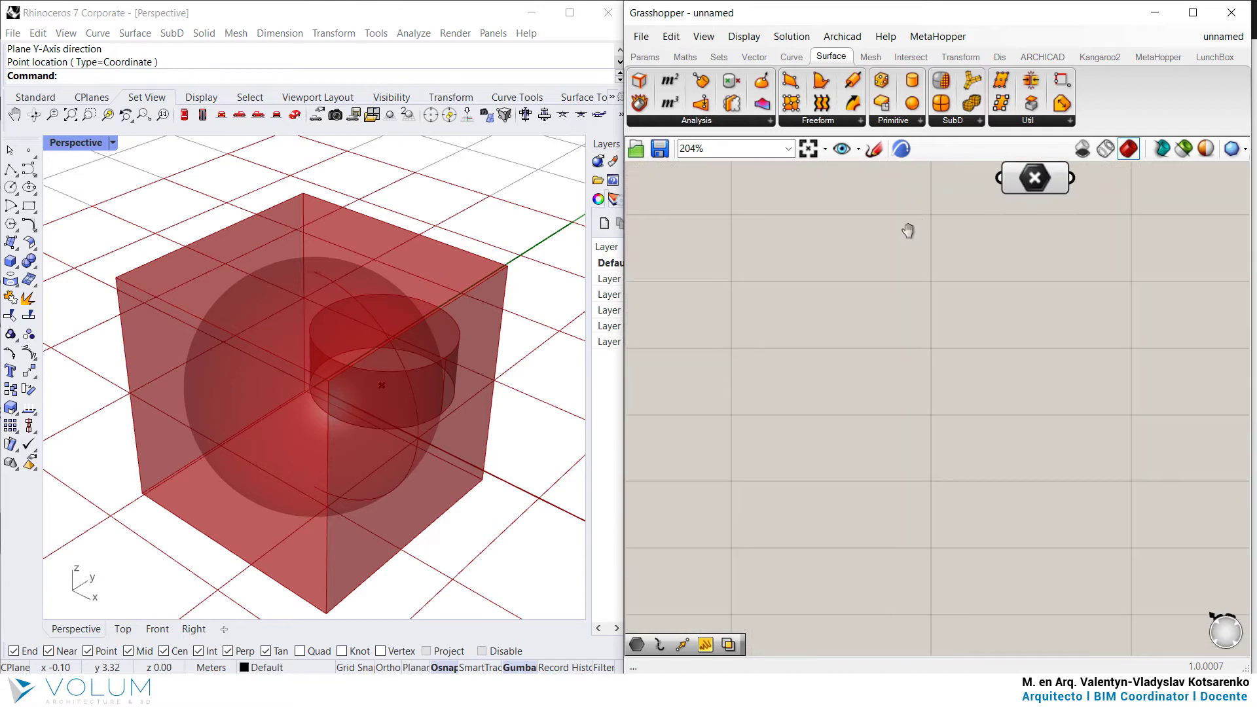
left_click(645, 56)
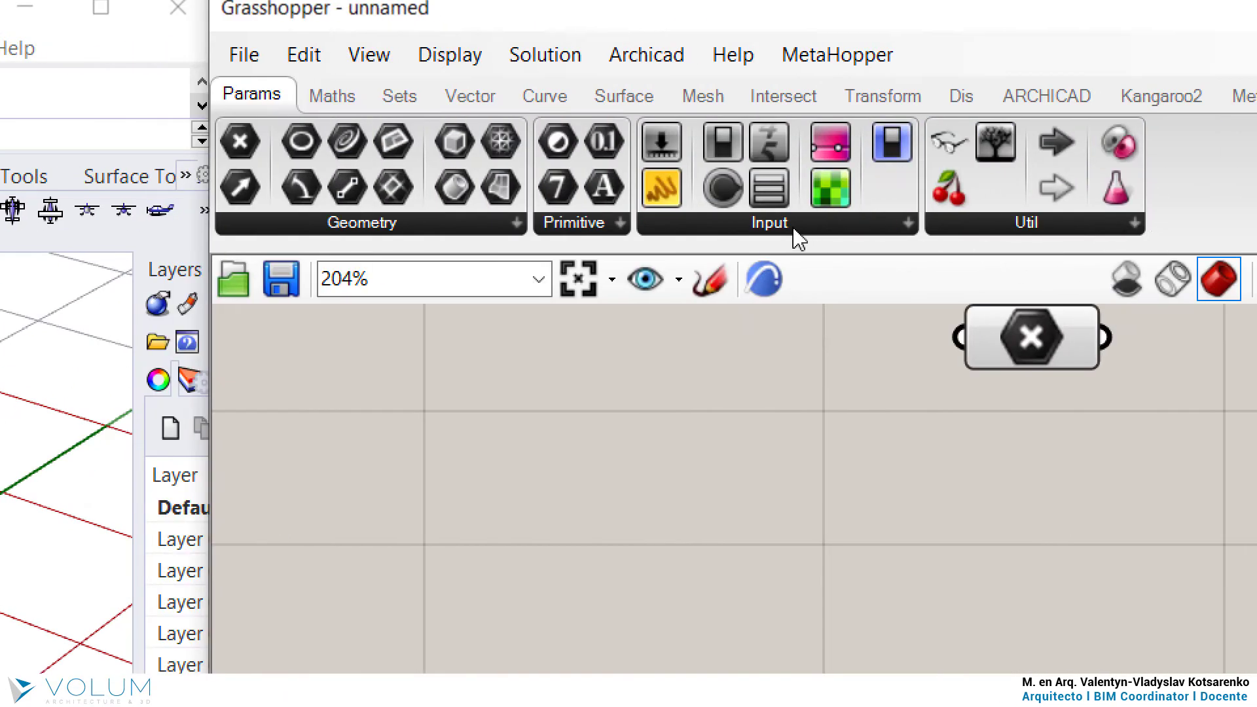
left_click(1190, 226)
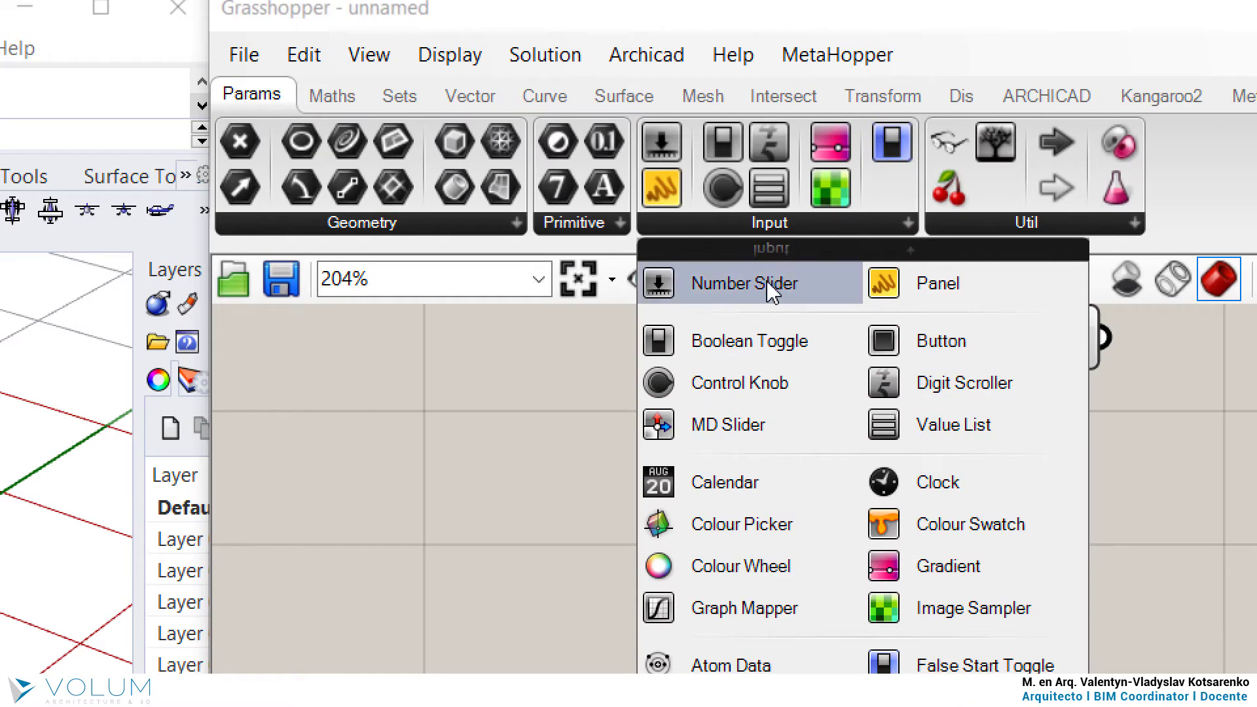
left_click_drag(773, 292, 575, 615)
right_click_drag(731, 529, 781, 365)
left_click_drag(487, 424, 633, 430)
left_click(624, 530)
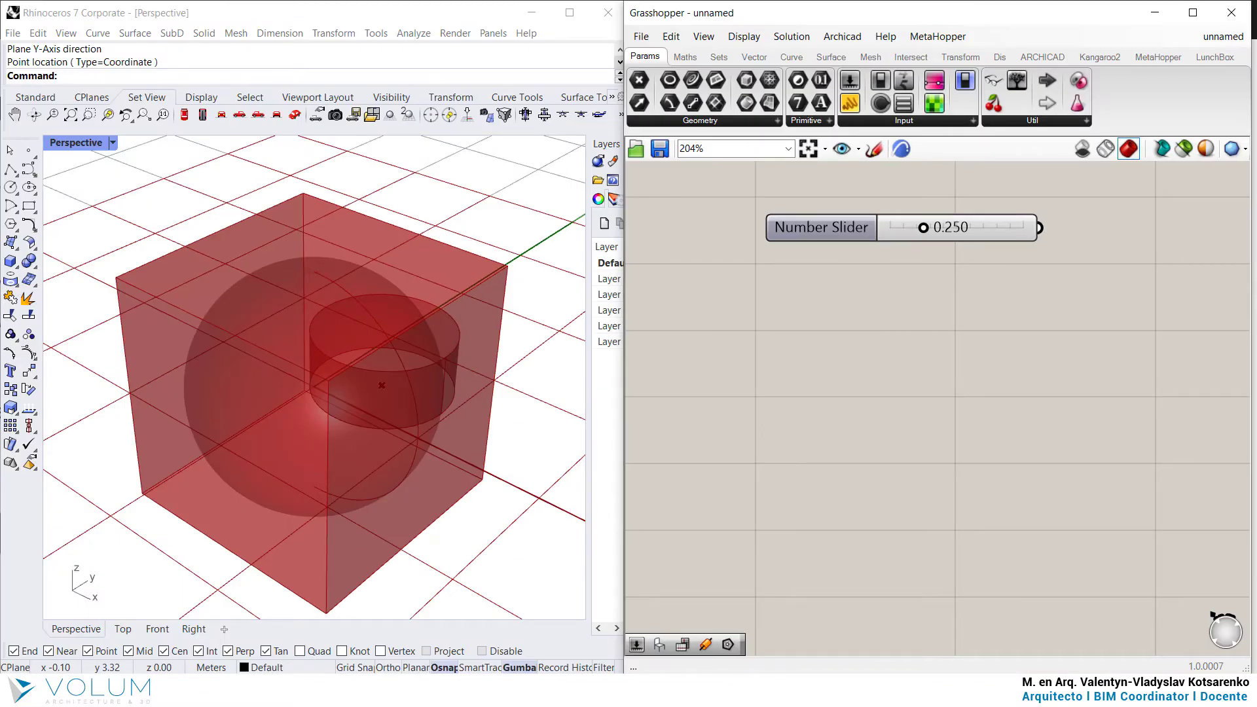
- Check the reference image, add a second slider by searching the canvas for "number slider", and align it below the first
key("alt+Tab")
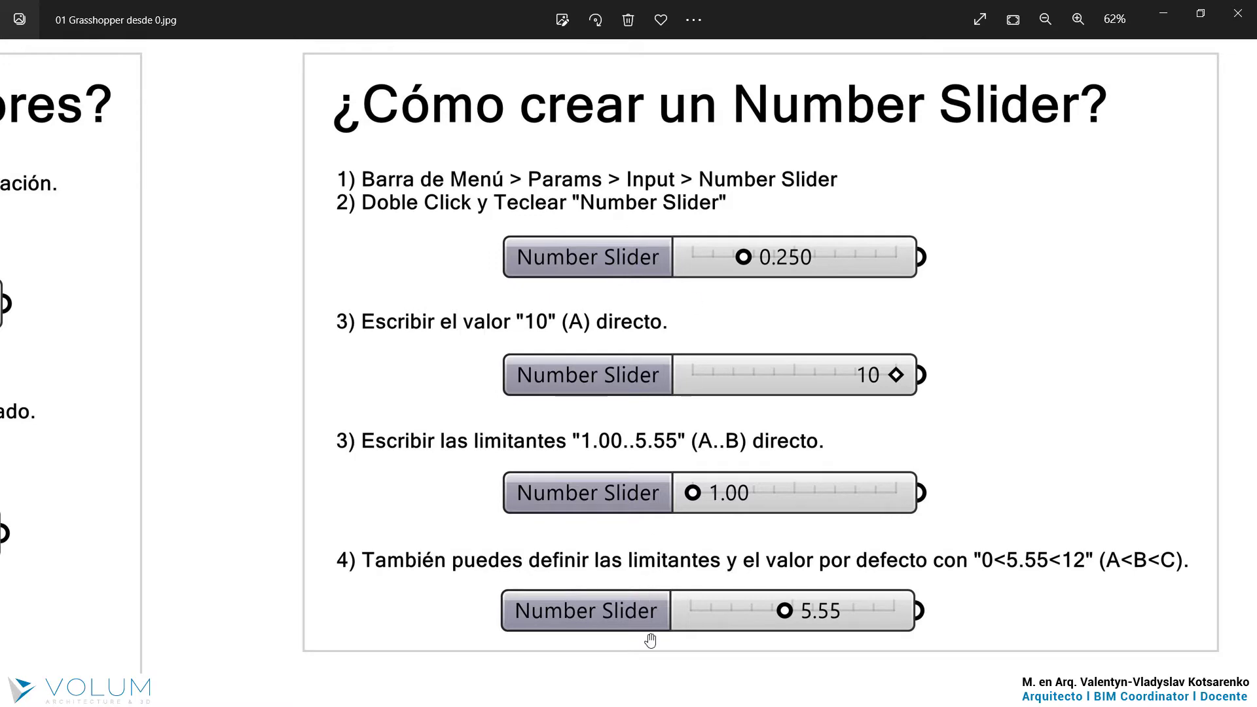
key("alt+Tab")
double_click(797, 373)
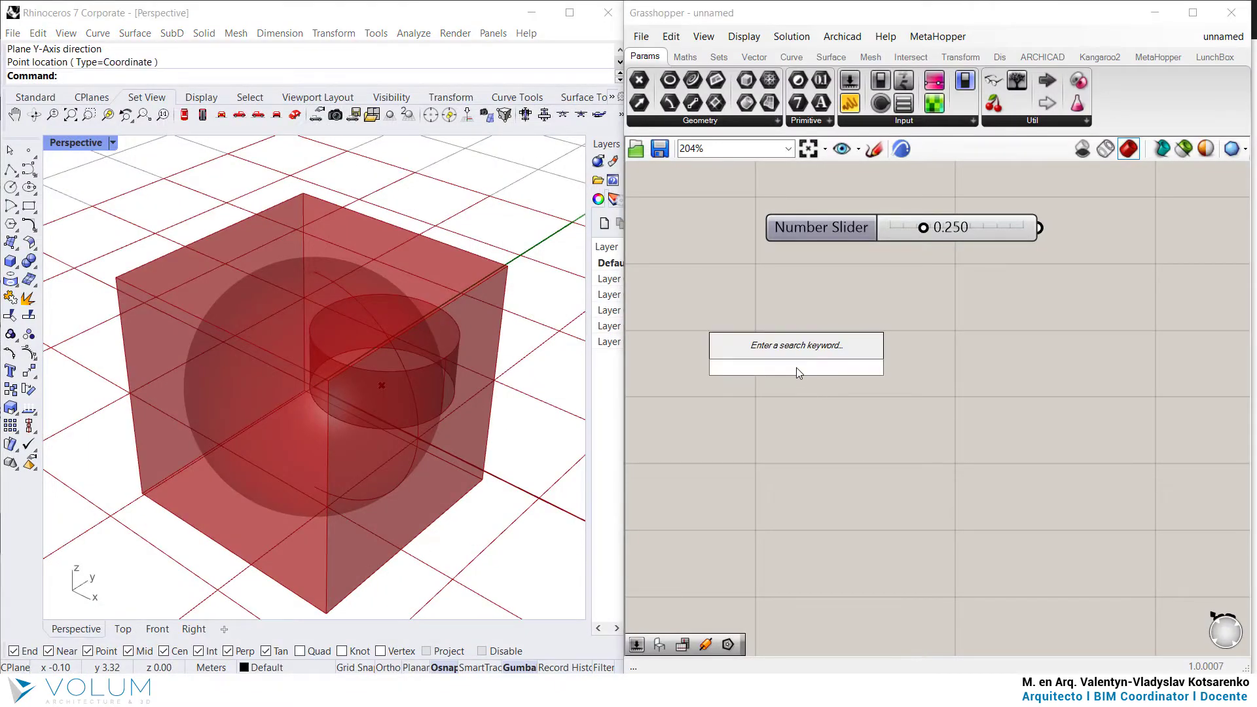
type("number slider")
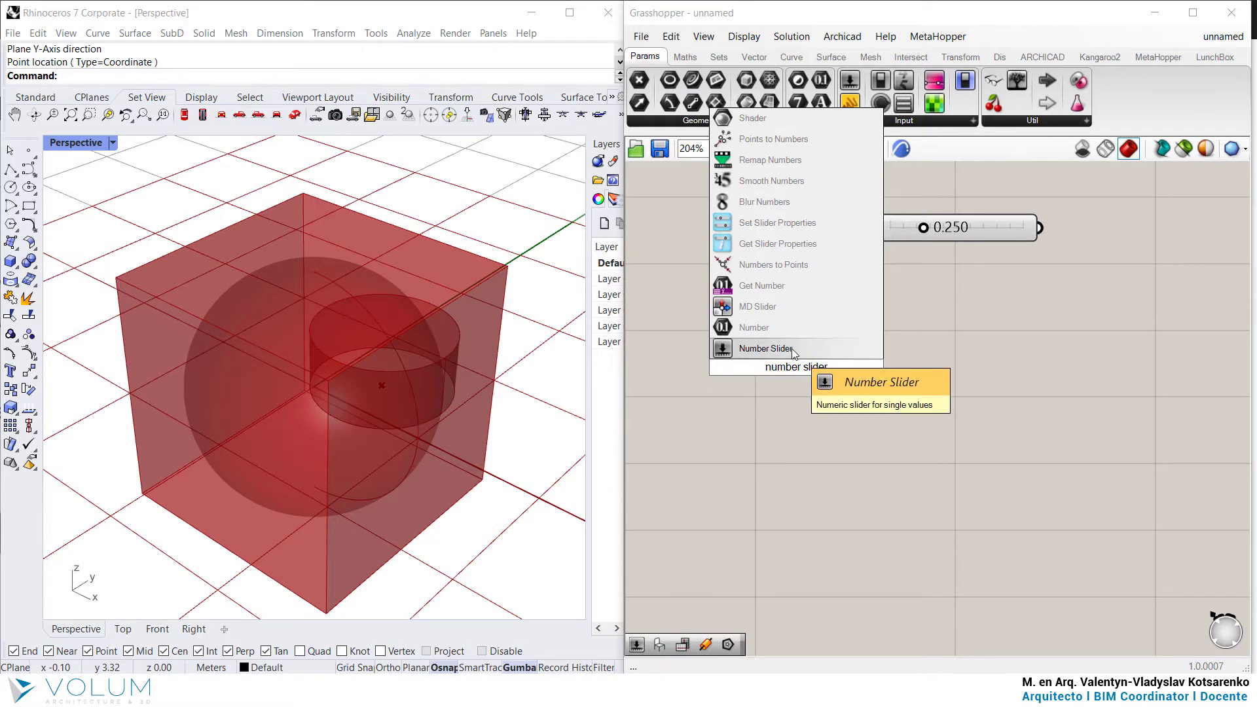
left_click(792, 348)
left_click_drag(798, 360, 932, 286)
- Review the direct-value method in the reference image, and create a Number Slider on the Grasshopper canvas directly from the value 6
key("alt+Tab")
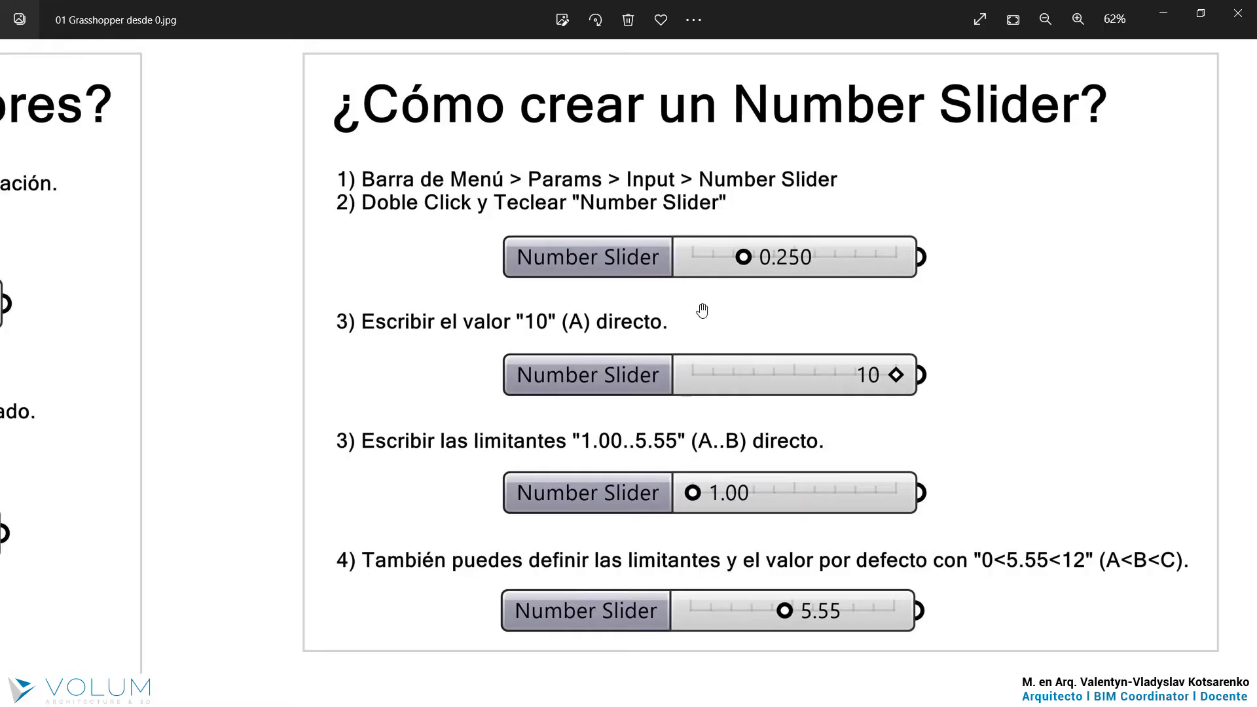
scroll(639, 334, "down", 2)
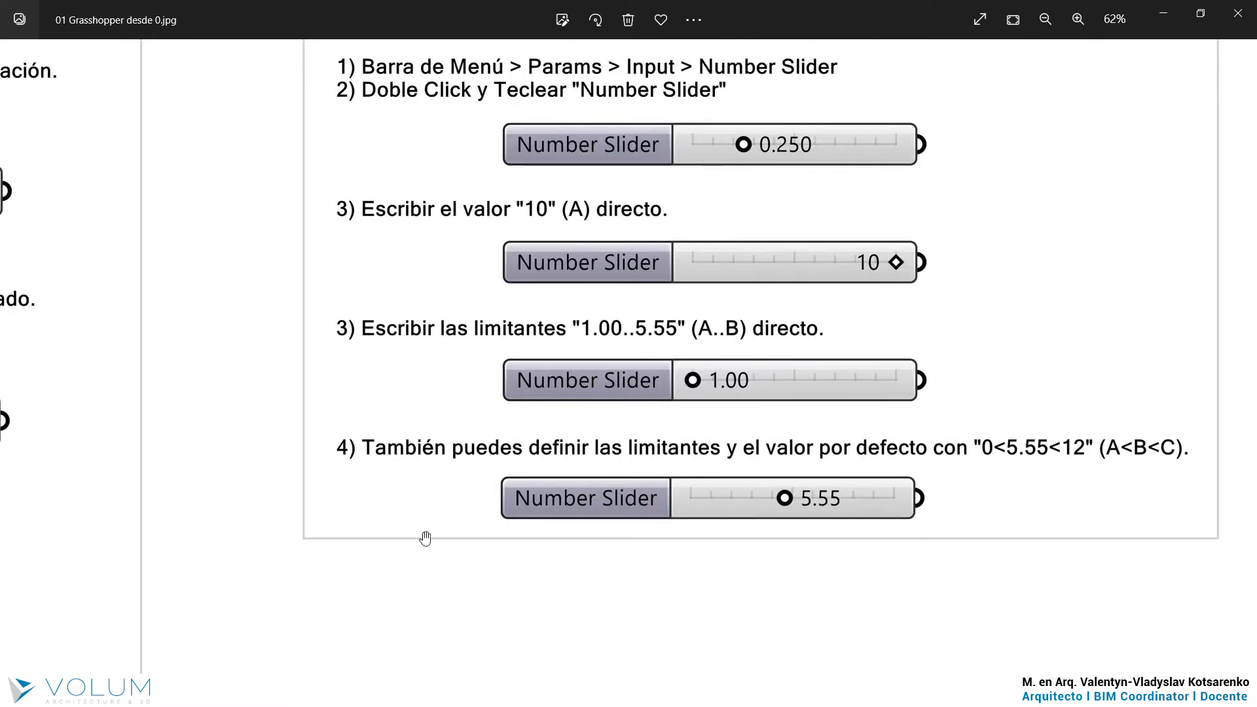
scroll(526, 464, "up", 3)
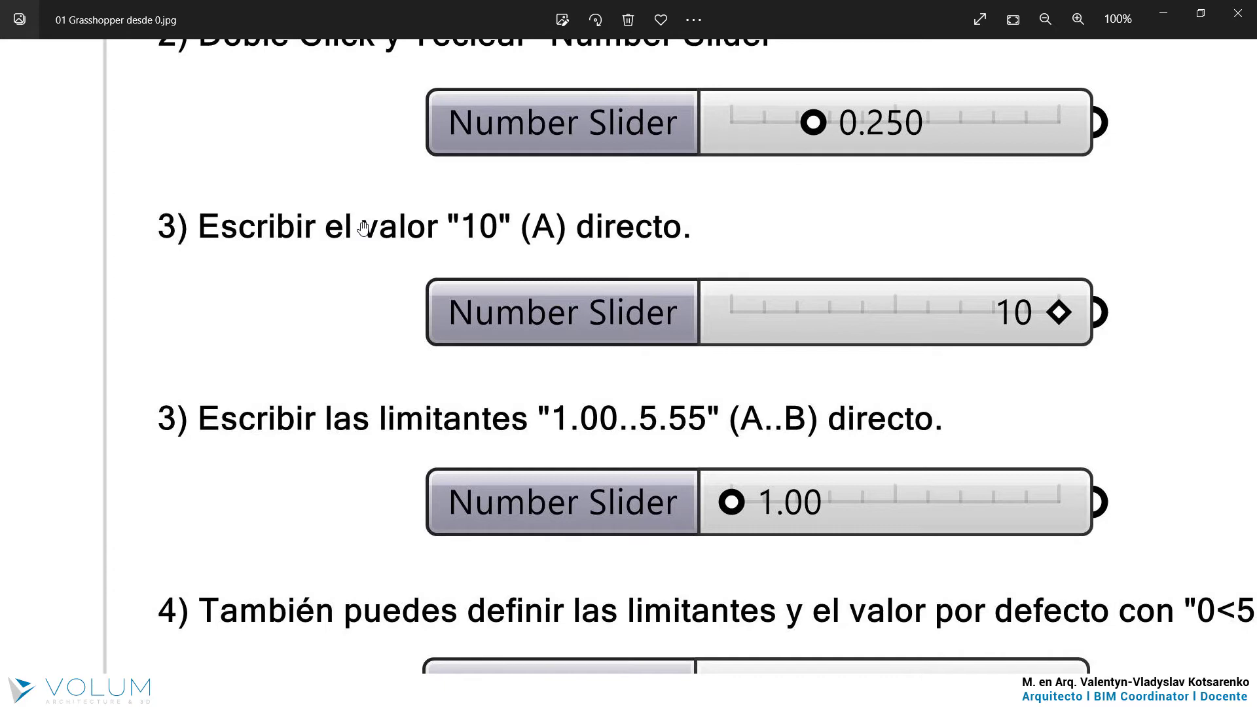
key("alt+Tab")
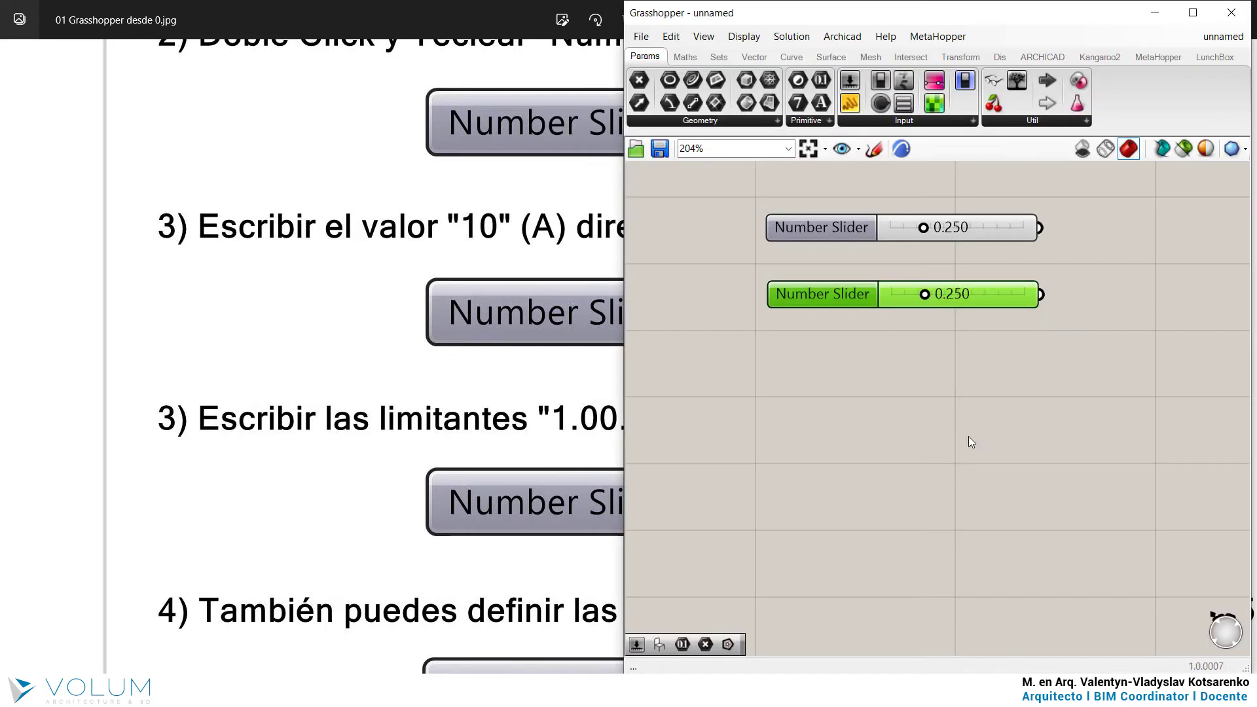
double_click(948, 371)
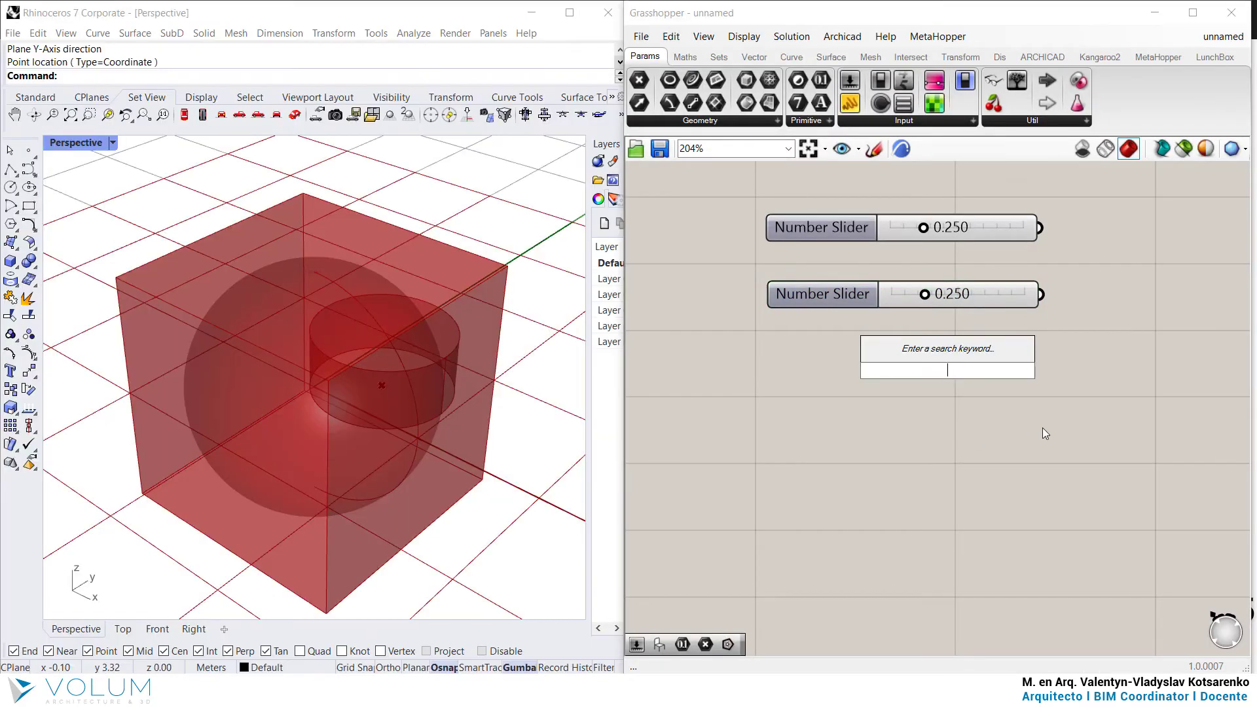
type("6")
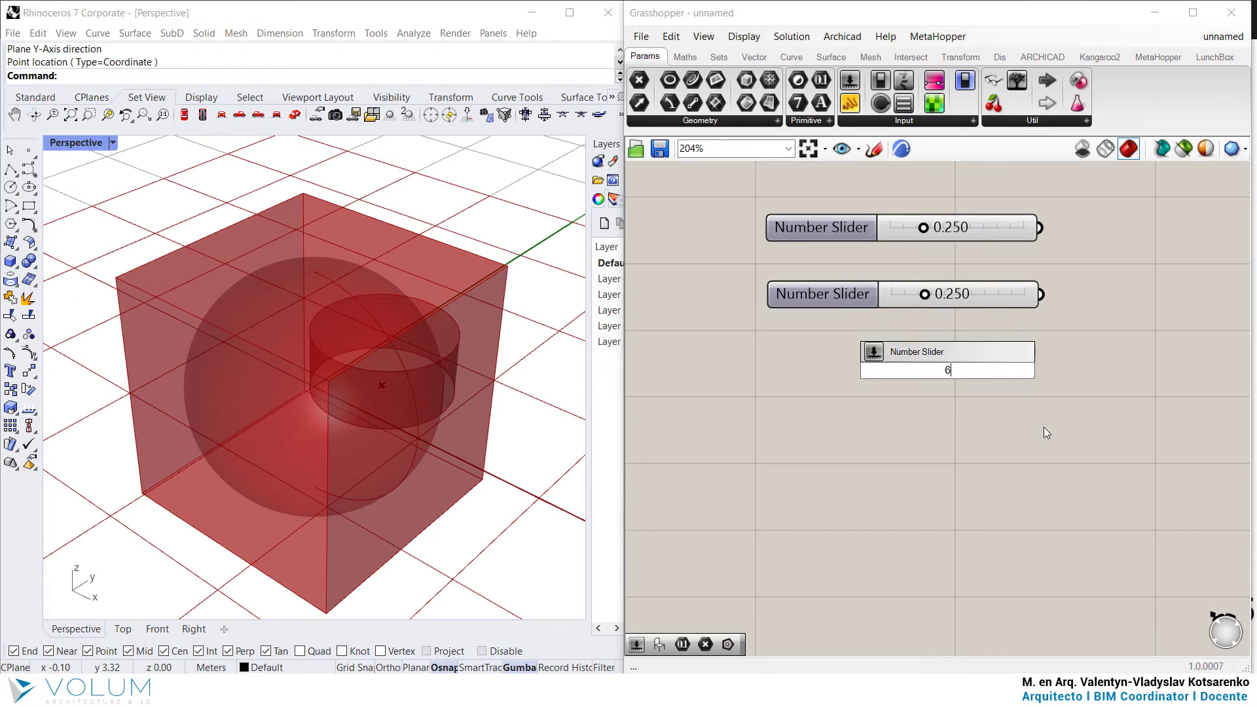
key("Return")
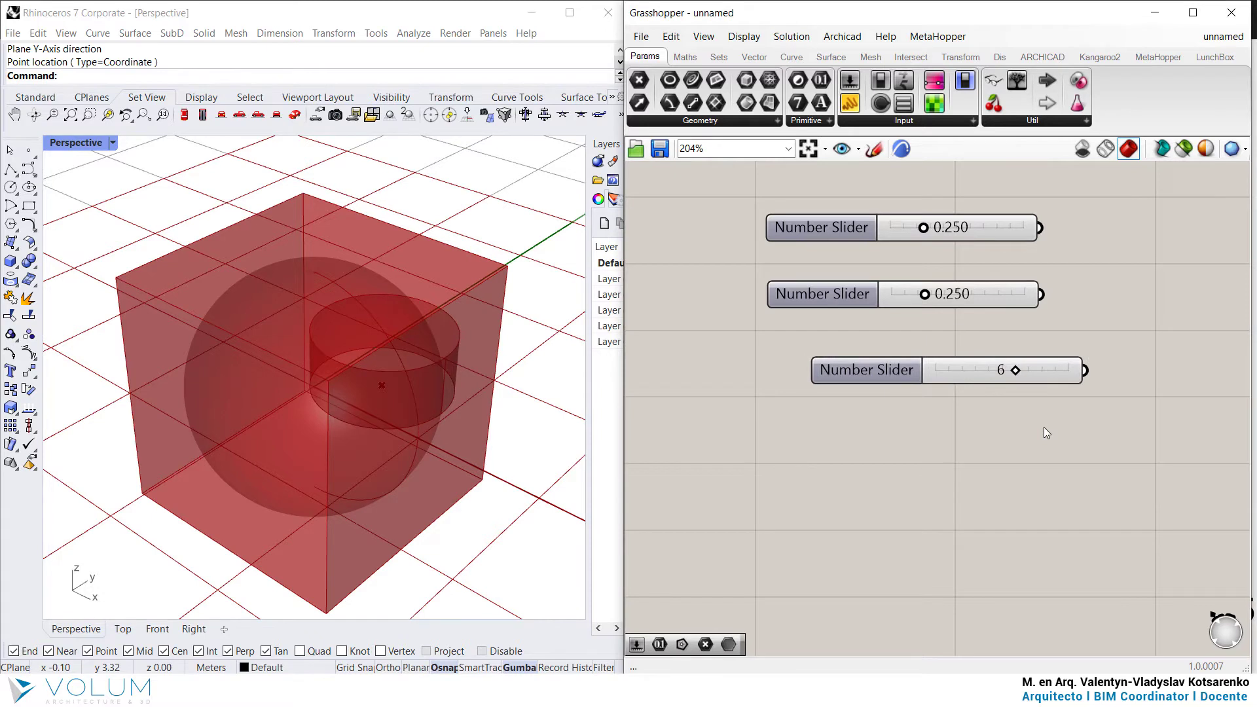
- Align the new integer slider below the 0.250 slider and set it to its upper limit of 10
scroll(1044, 427, "up", 4)
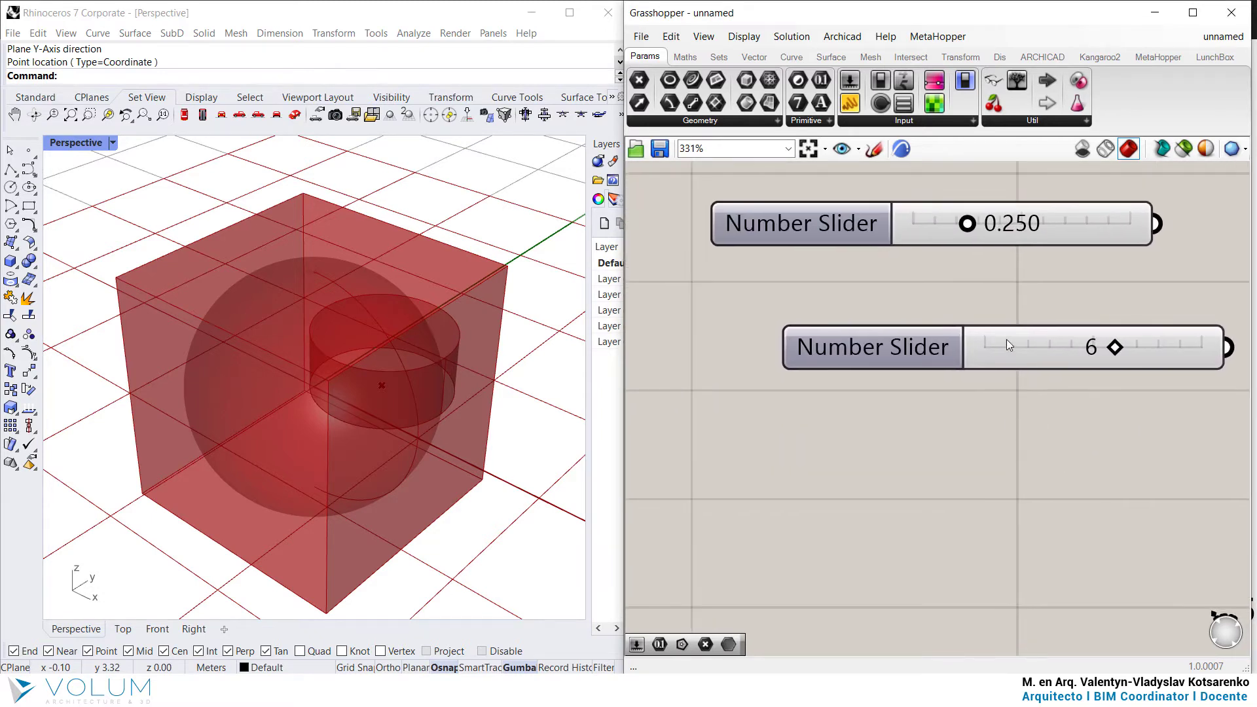
left_click_drag(1007, 339, 933, 344)
left_click(1048, 361)
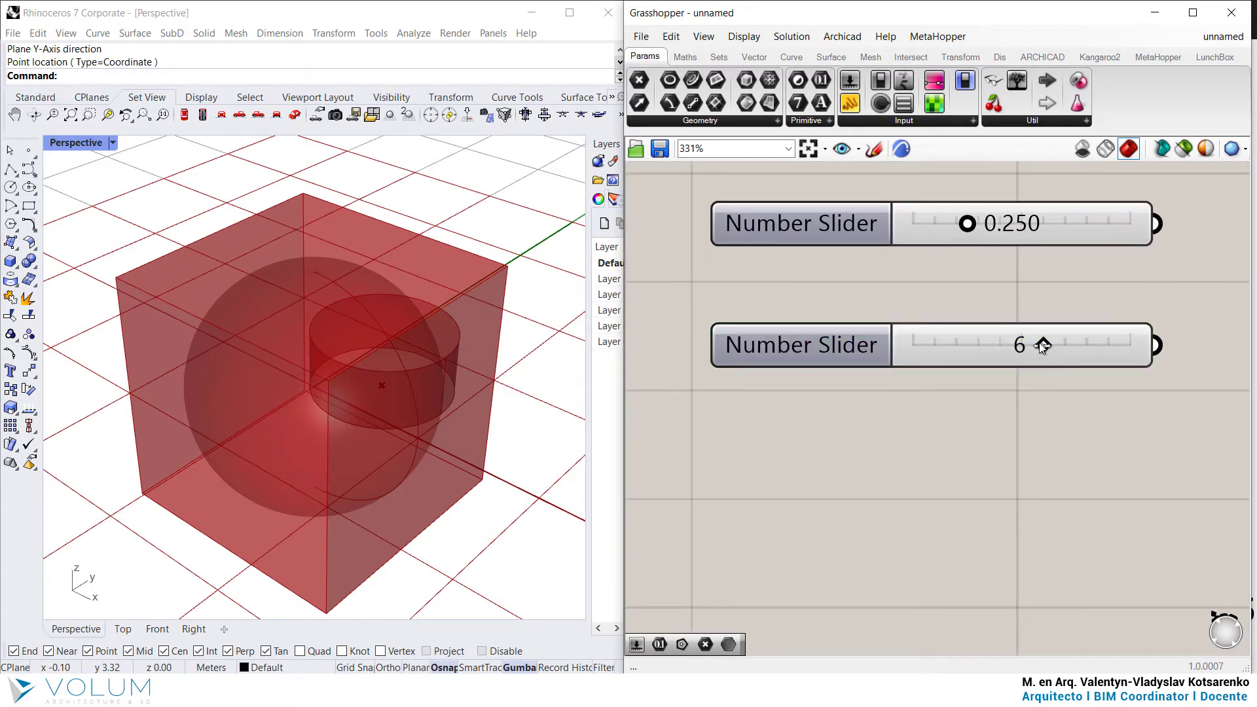
left_click_drag(1042, 346, 1156, 355)
- Create a Number Slider directly from the value 26, align it below the previous slider, and set it to its upper limit of 100
double_click(924, 484)
type("26")
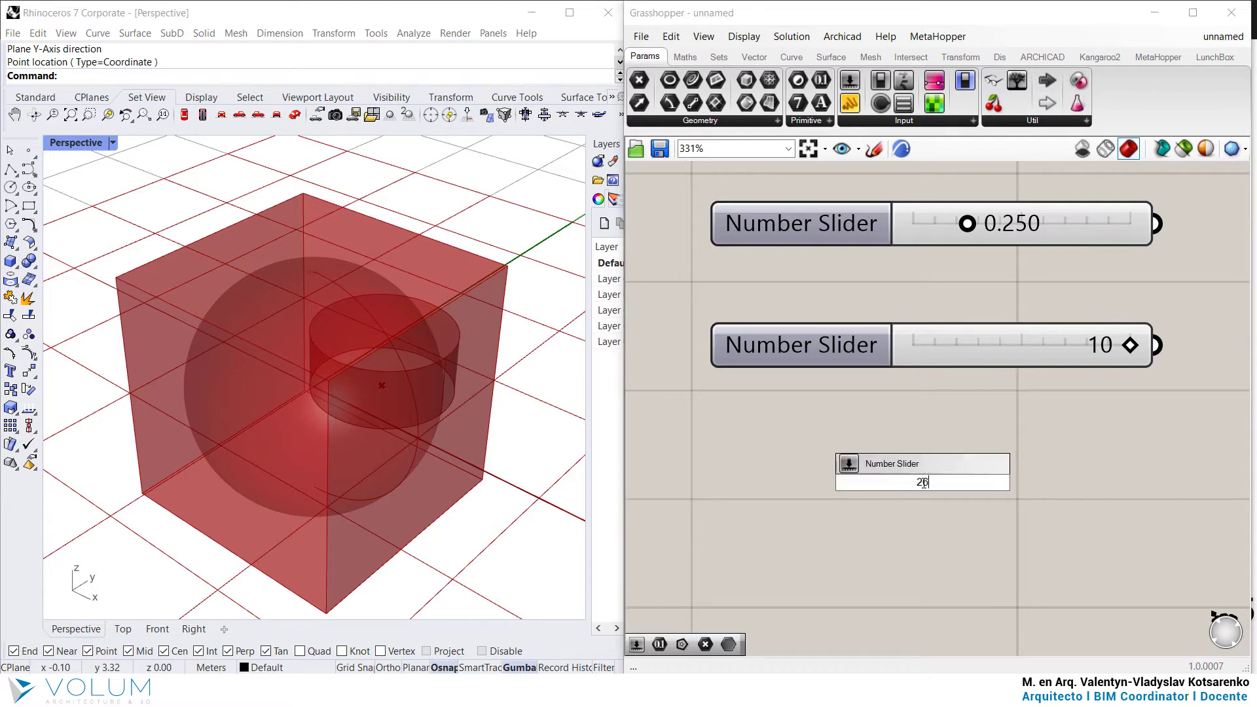
key("Return")
left_click_drag(927, 482, 878, 447)
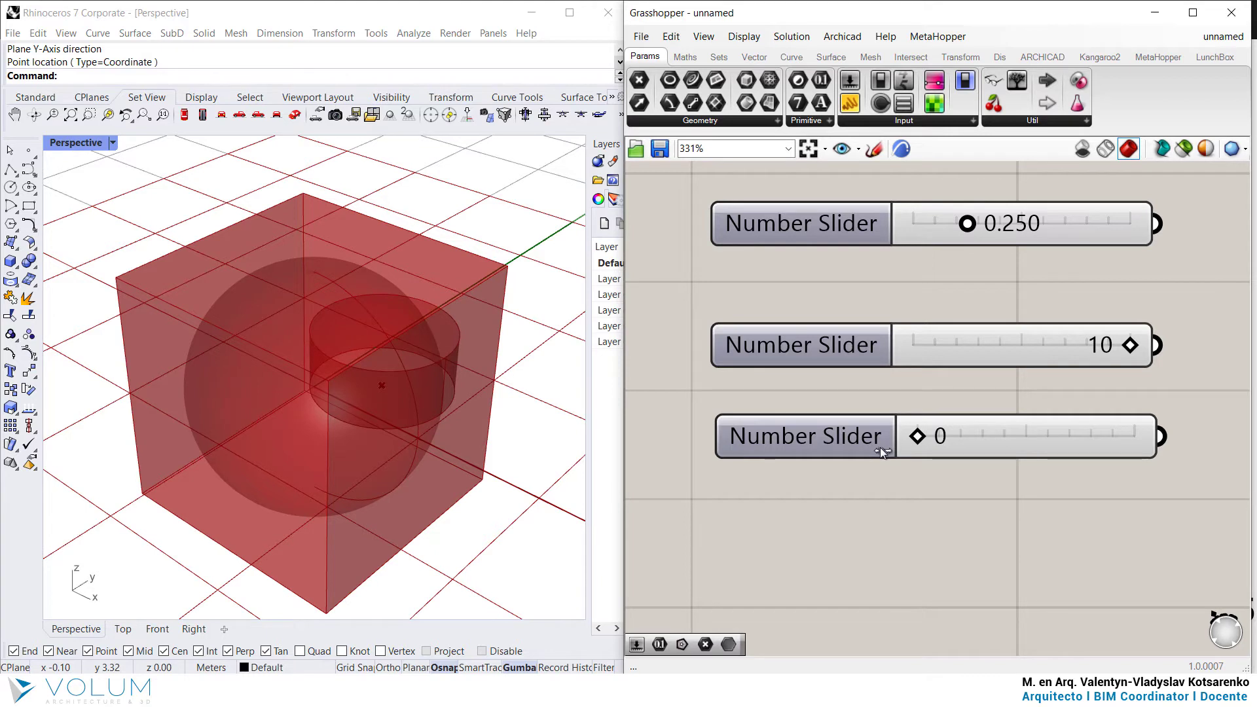
key("ctrl+z")
left_click_drag(1023, 450, 1222, 446)
- Create a Number Slider directly from the value 260 below the others, and set it to its upper limit of 1000
double_click(936, 528)
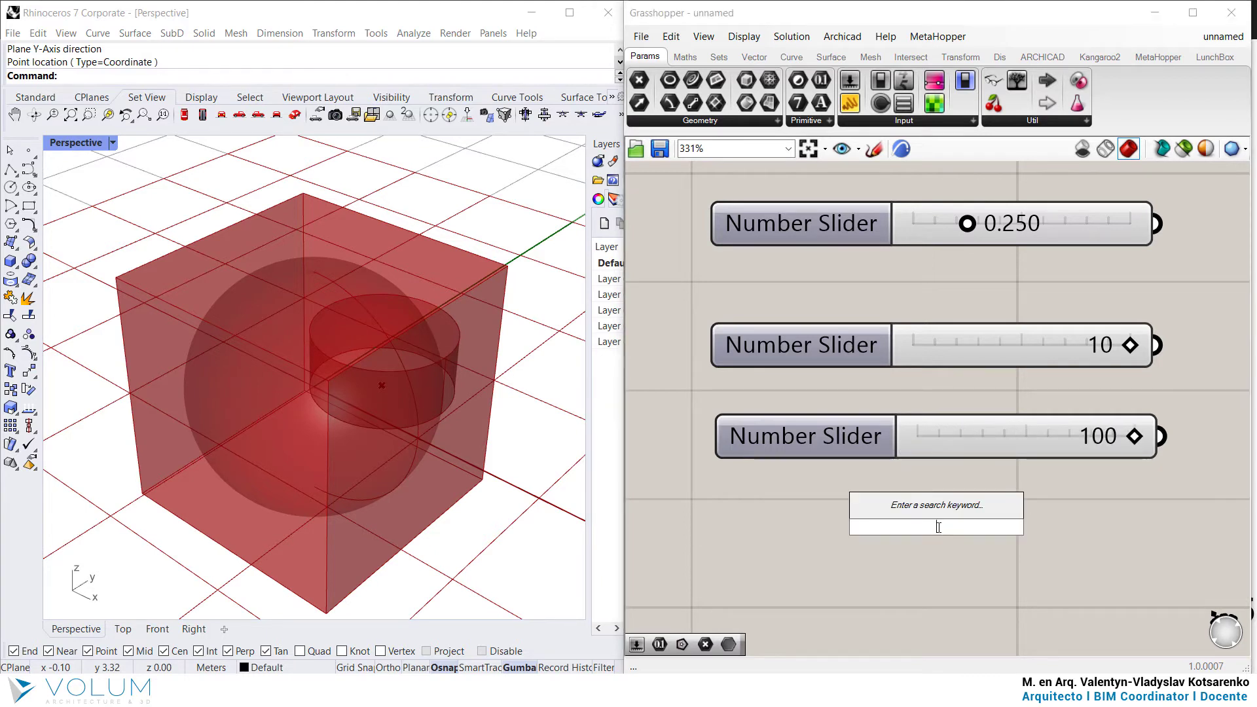
type("260")
key("Return")
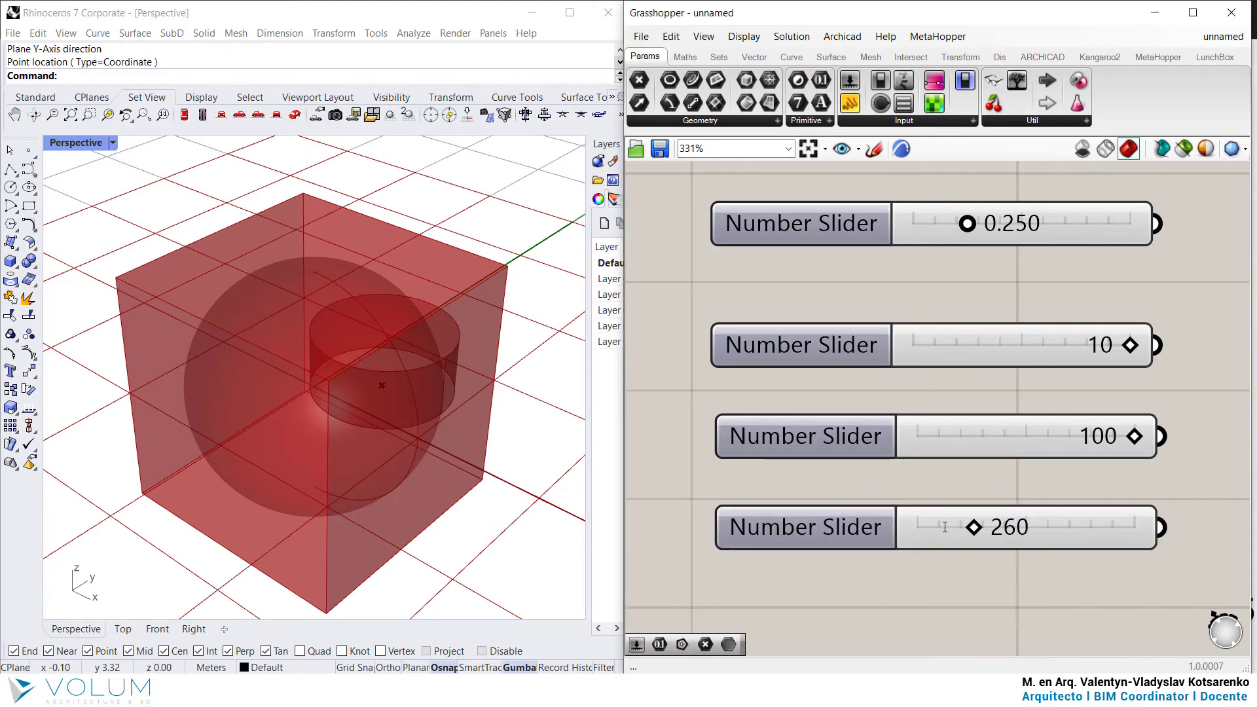
left_click_drag(978, 528, 1208, 557)
right_click_drag(1045, 560, 988, 517)
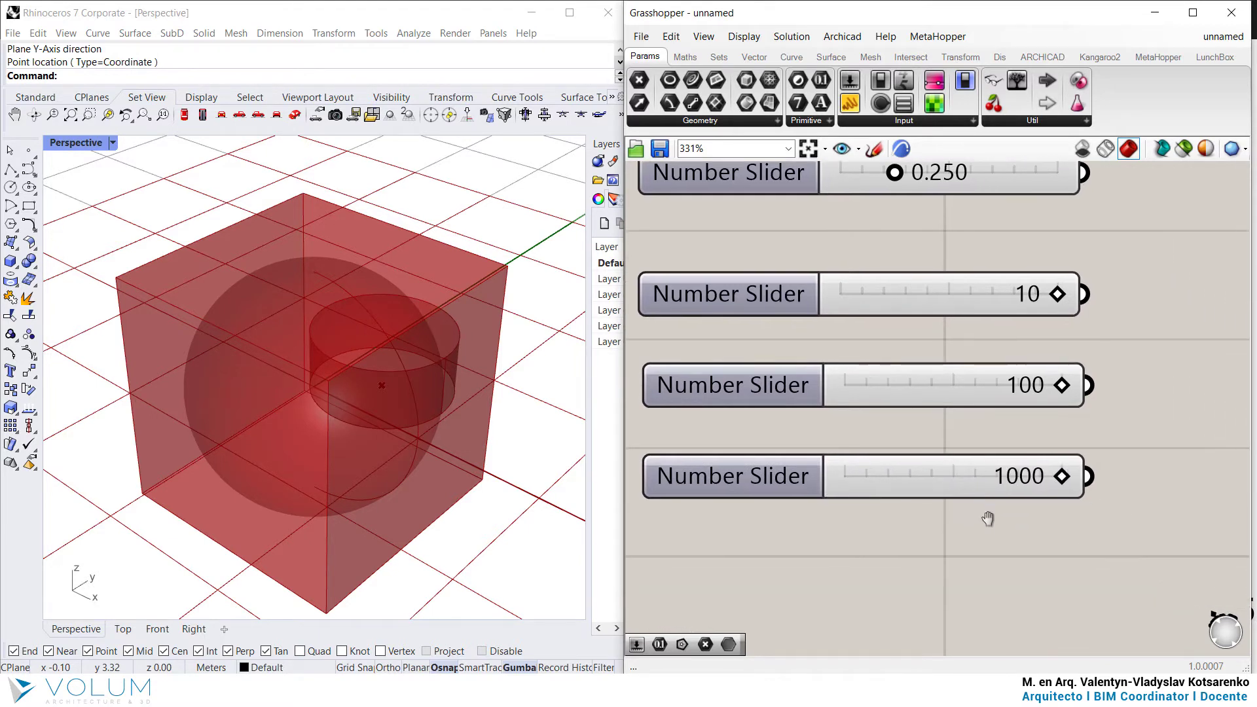
- Create a Number Slider directly from the value 2.6 on the canvas below the 1000 slider
right_click_drag(990, 564, 996, 542)
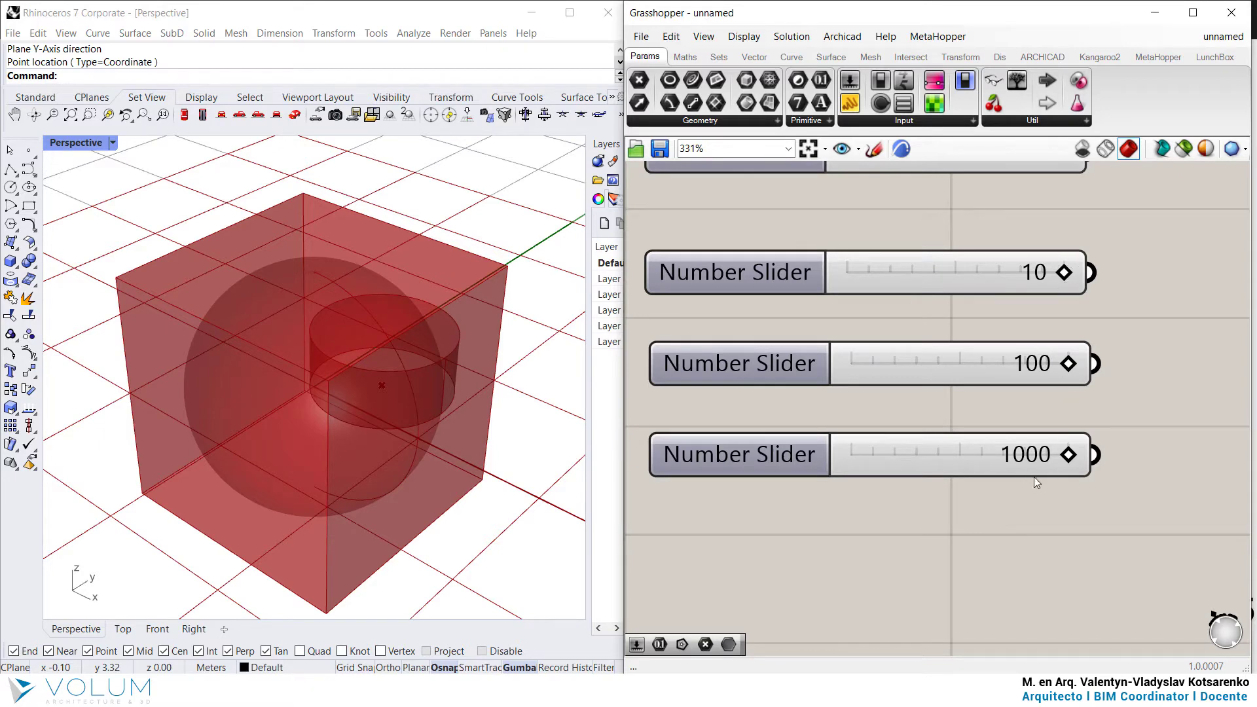
scroll(973, 508, "down", 2)
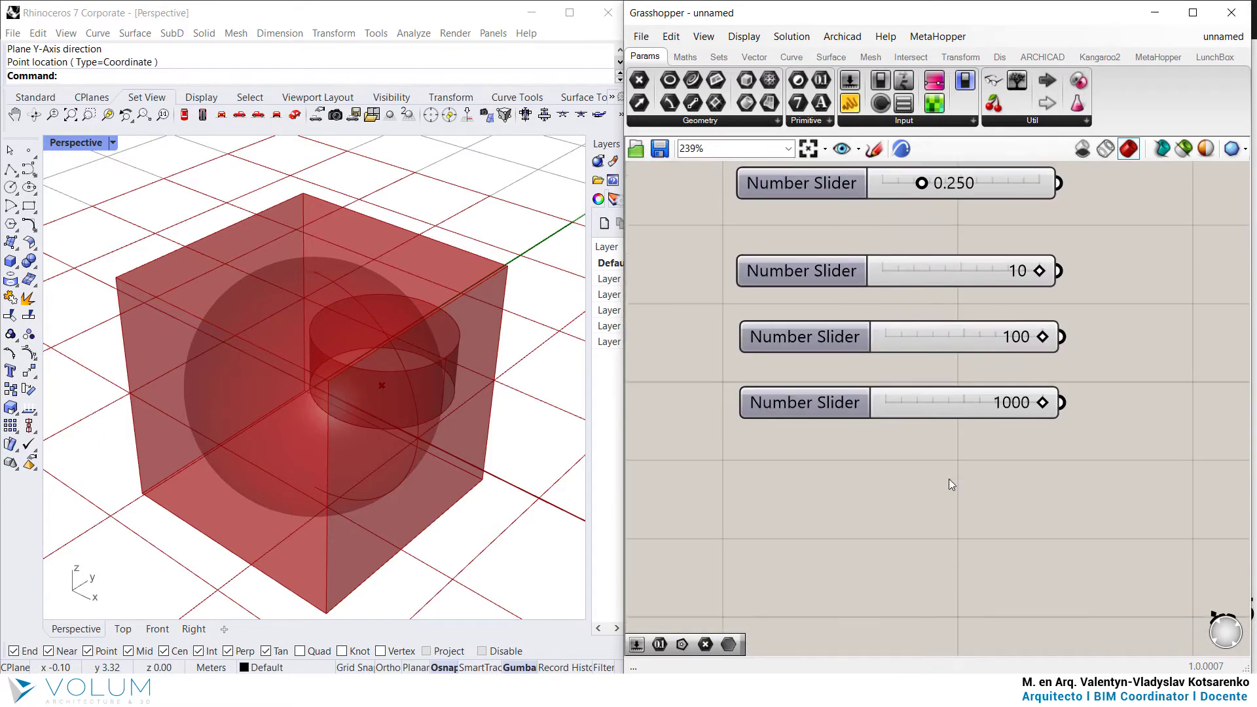
double_click(892, 521)
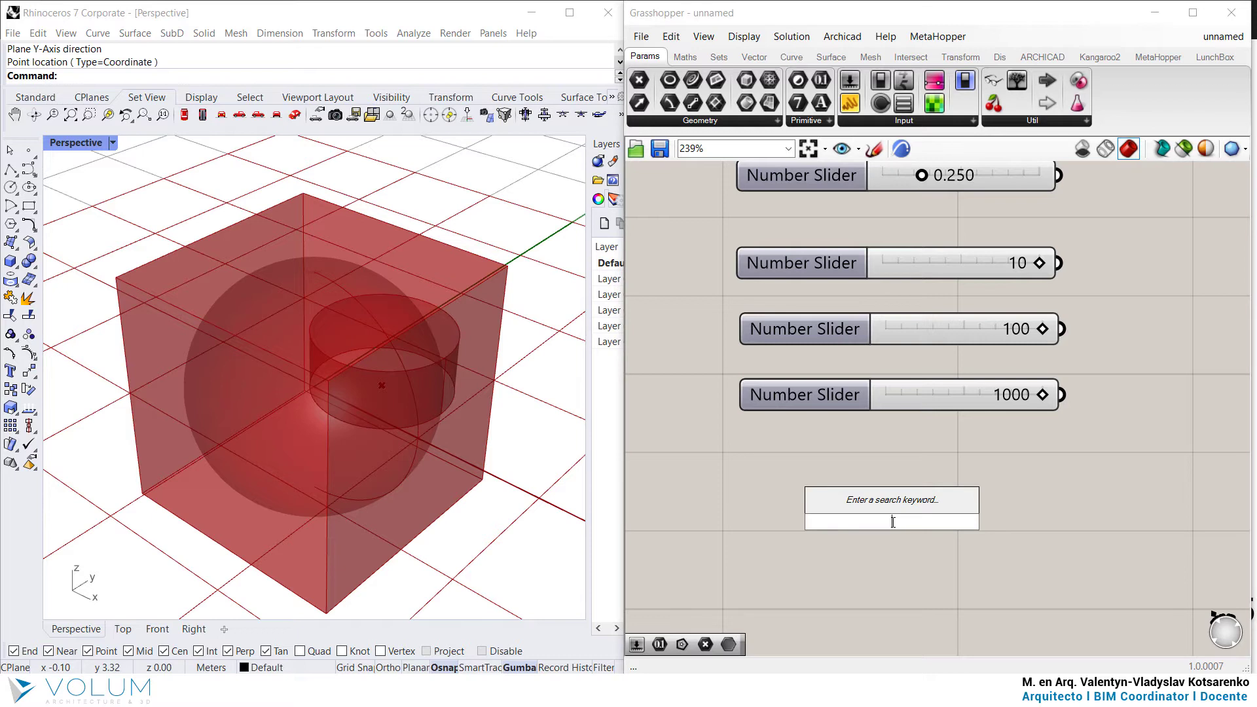
type("5")
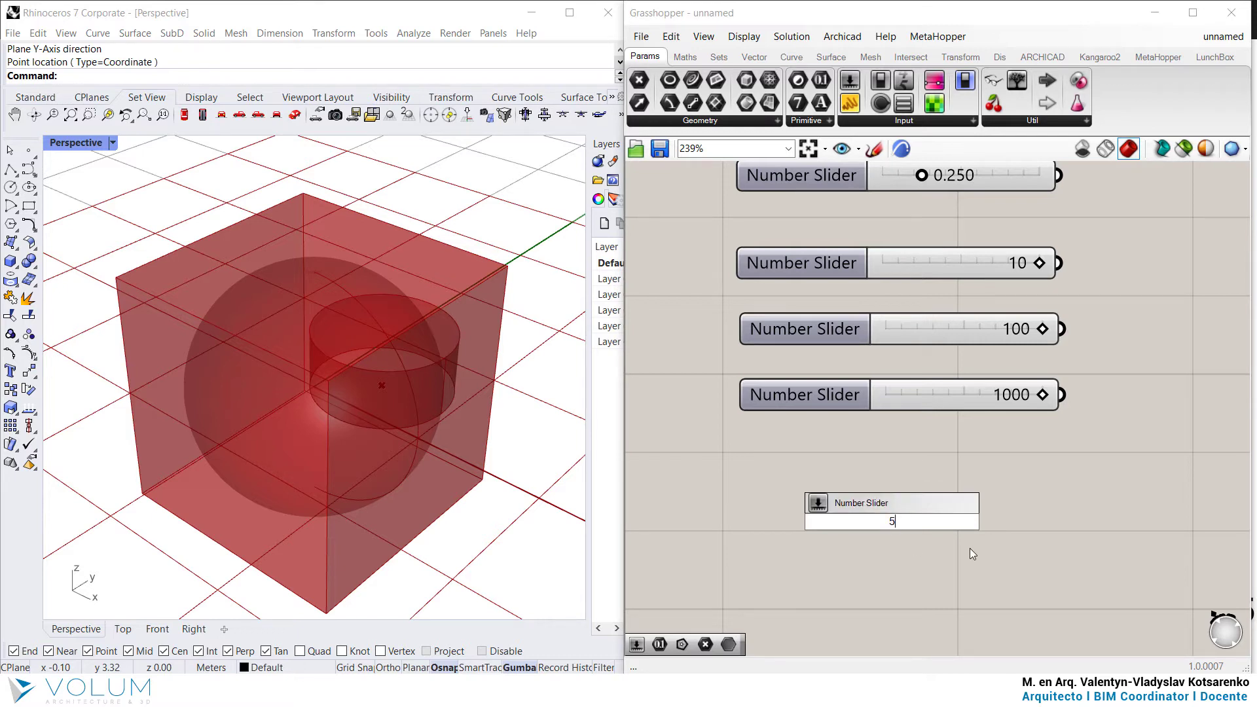
key("BackSpace")
type("2.6")
key("Return")
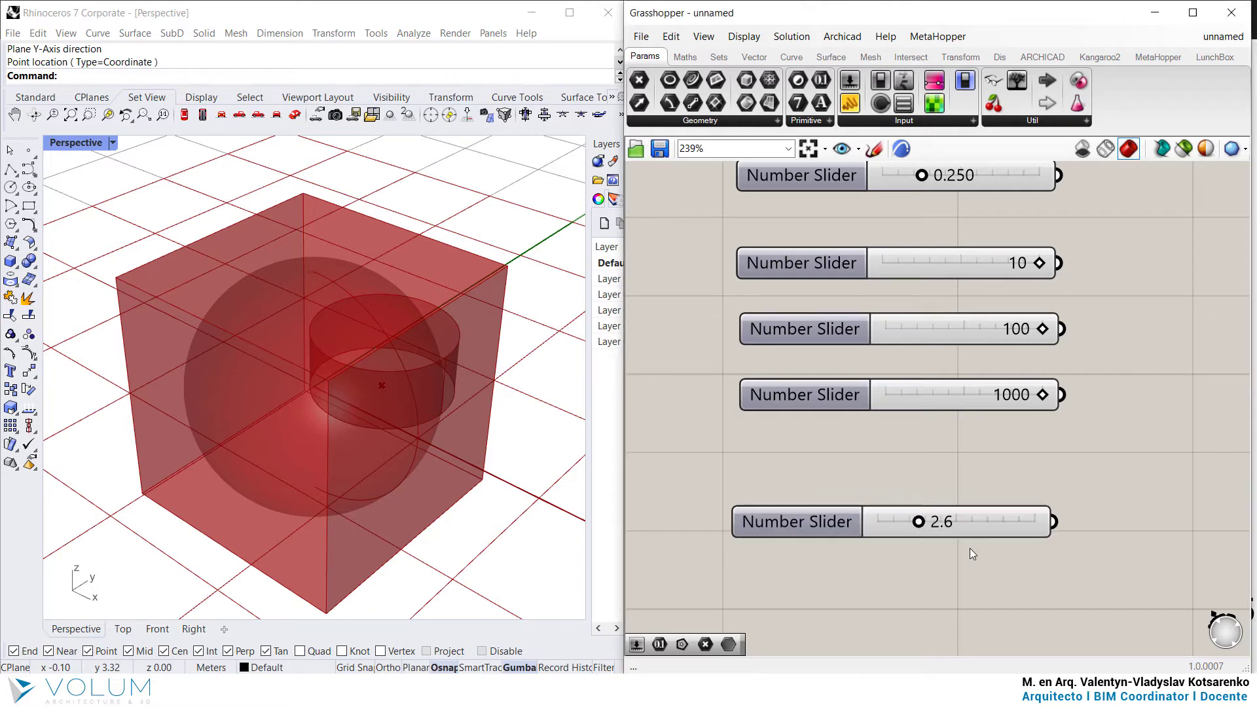
- Align the new 2.6 slider below the 1000 slider and set it to its lower limit of 0.0
left_click_drag(984, 520, 984, 467)
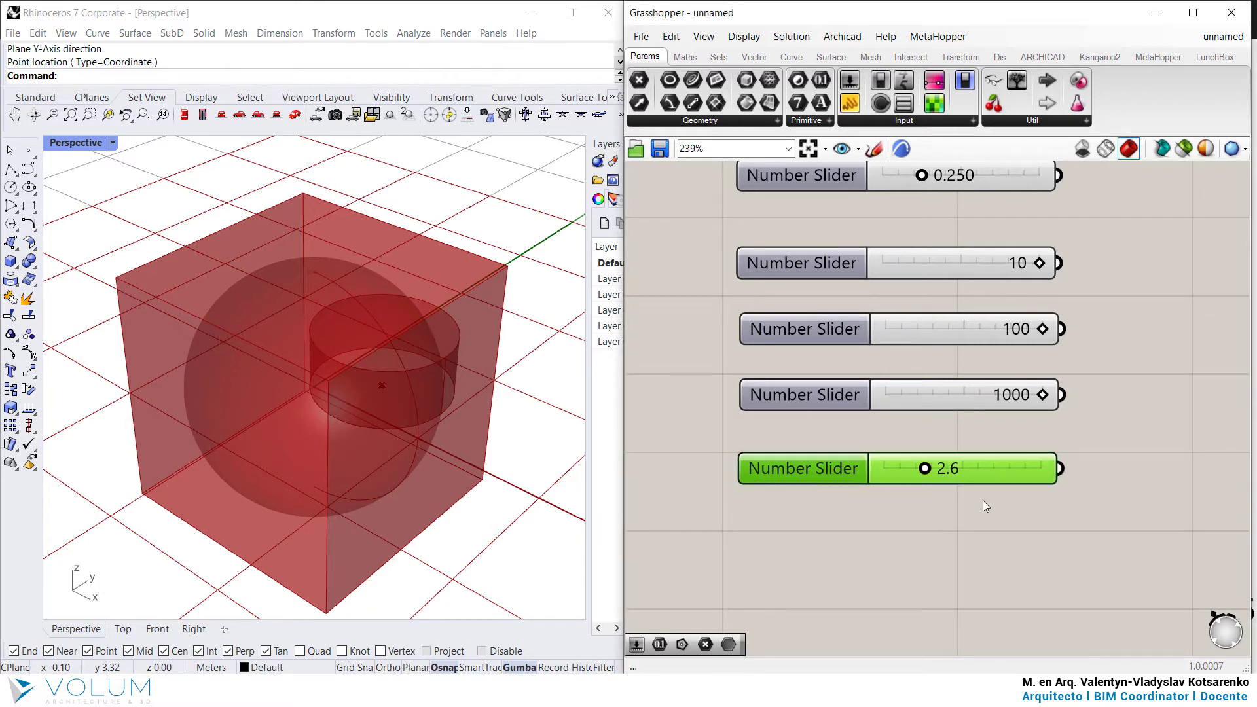
left_click(985, 450)
scroll(961, 500, "up", 2)
scroll(971, 473, "down", 1)
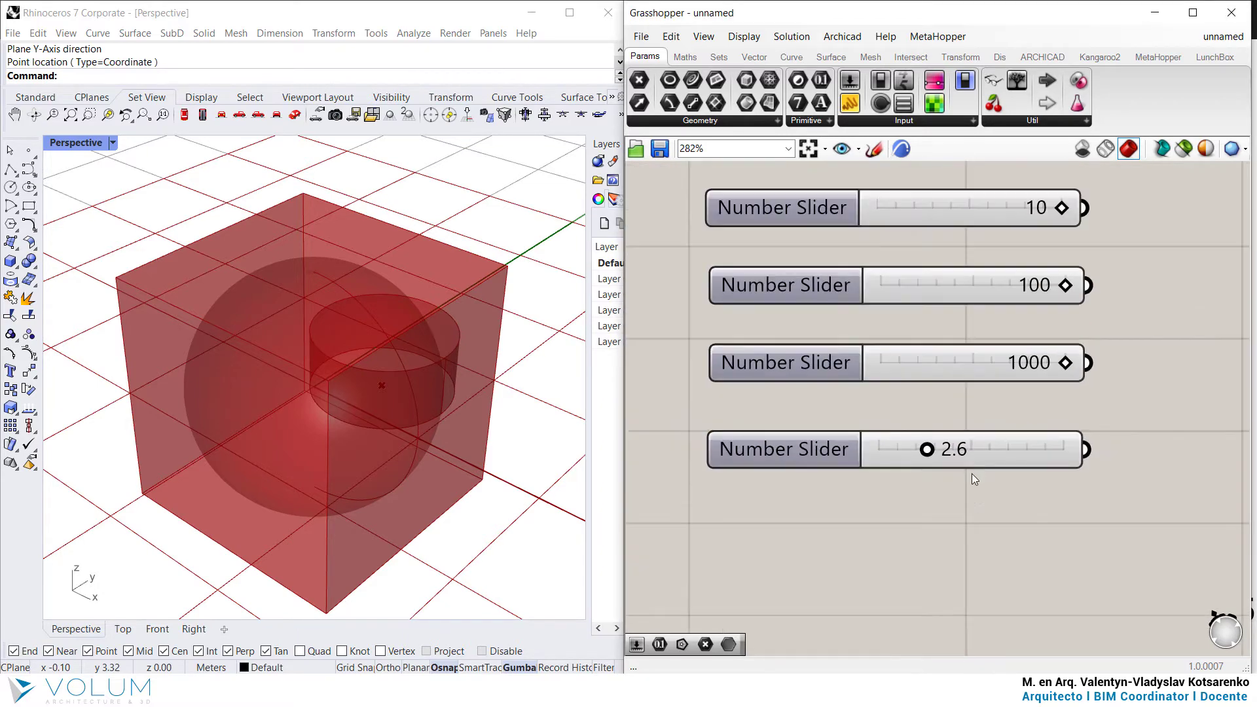
left_click_drag(946, 437, 866, 453)
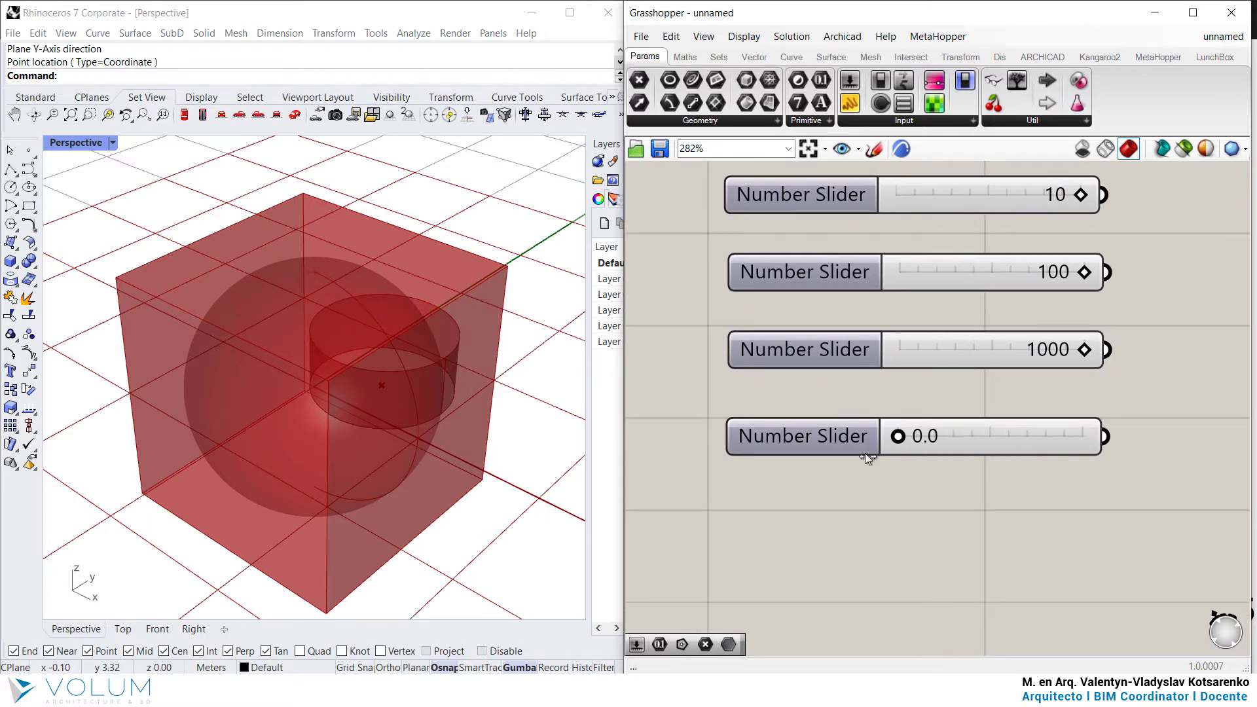
- Create a Number Slider directly from the value 2.66, align it below the 0.0 slider, and set it to 5.82
double_click(901, 530)
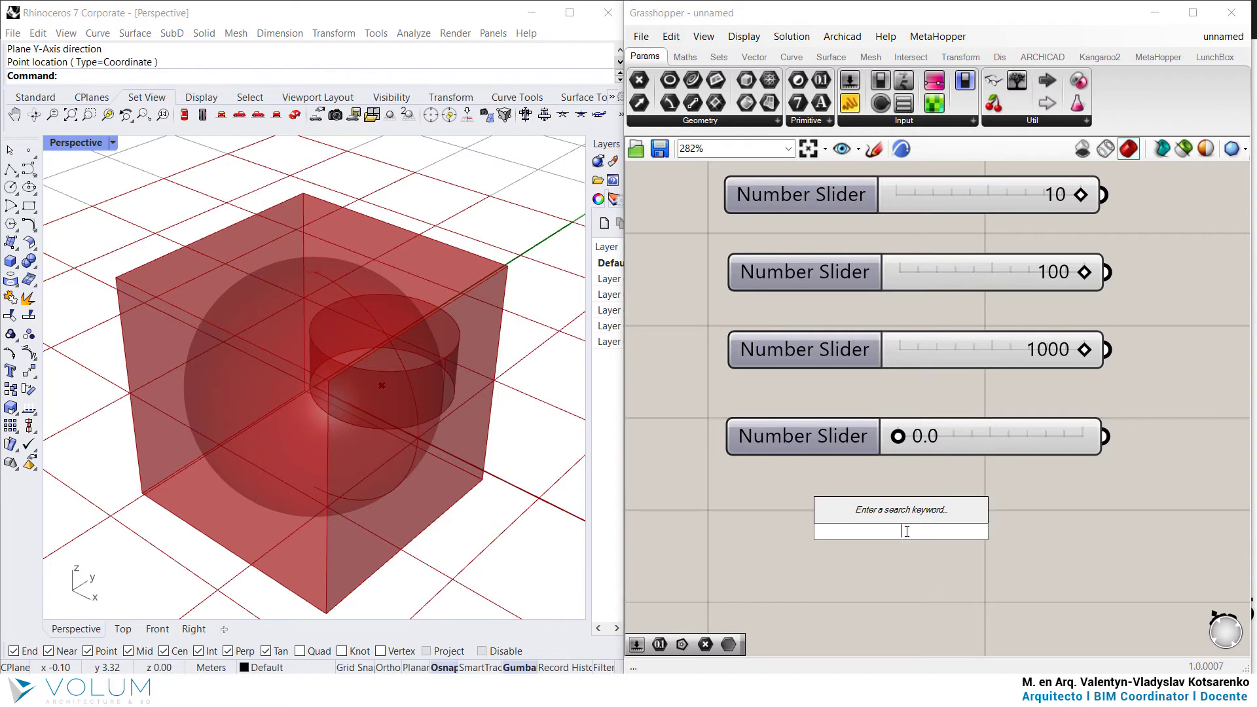
type("2.60")
key("Return")
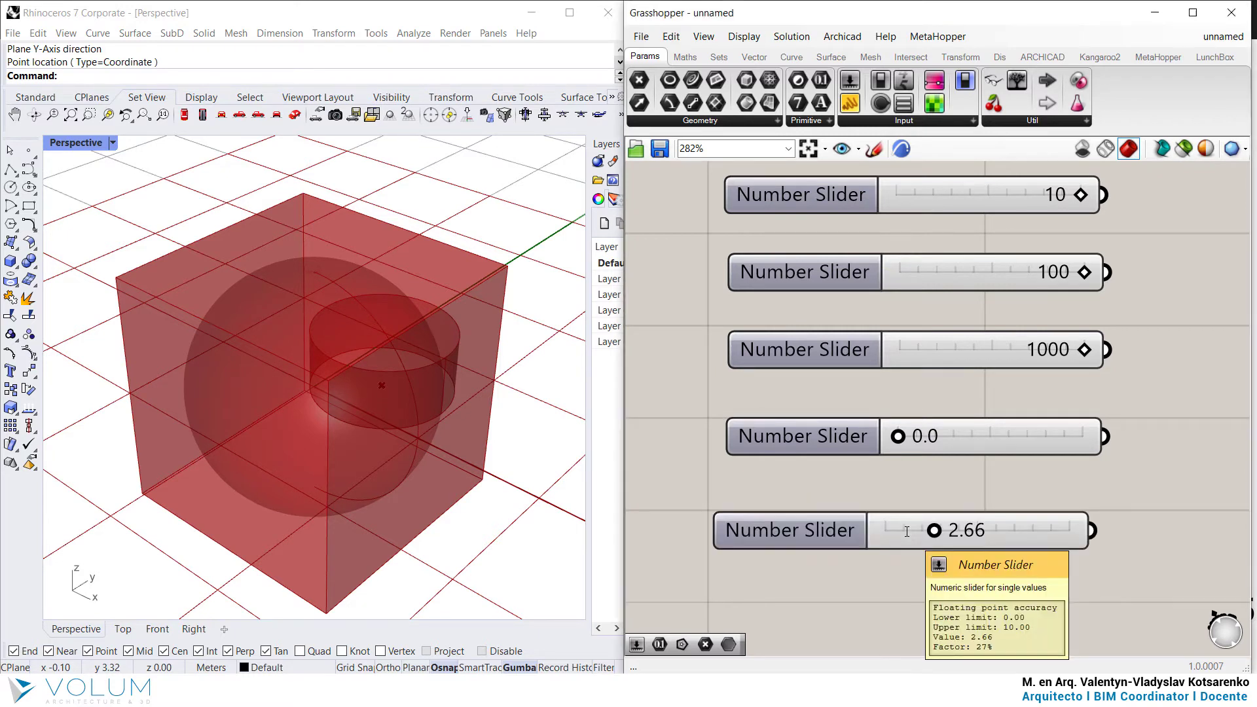
left_click_drag(937, 532, 866, 539)
left_click_drag(1021, 540, 932, 505)
- Create a Number Slider directly from the value 2.6666, align it below the 5.82 slider, and set it to 3.7670
double_click(878, 588)
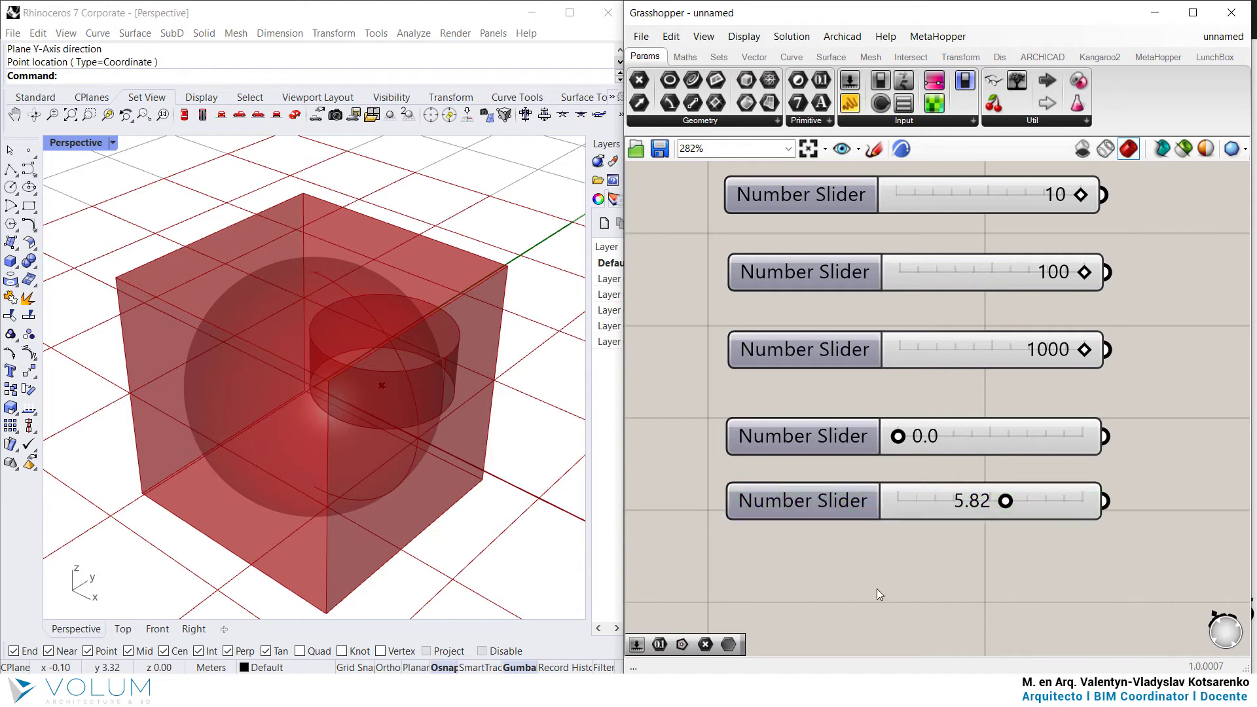
type("2.666")
key("Return")
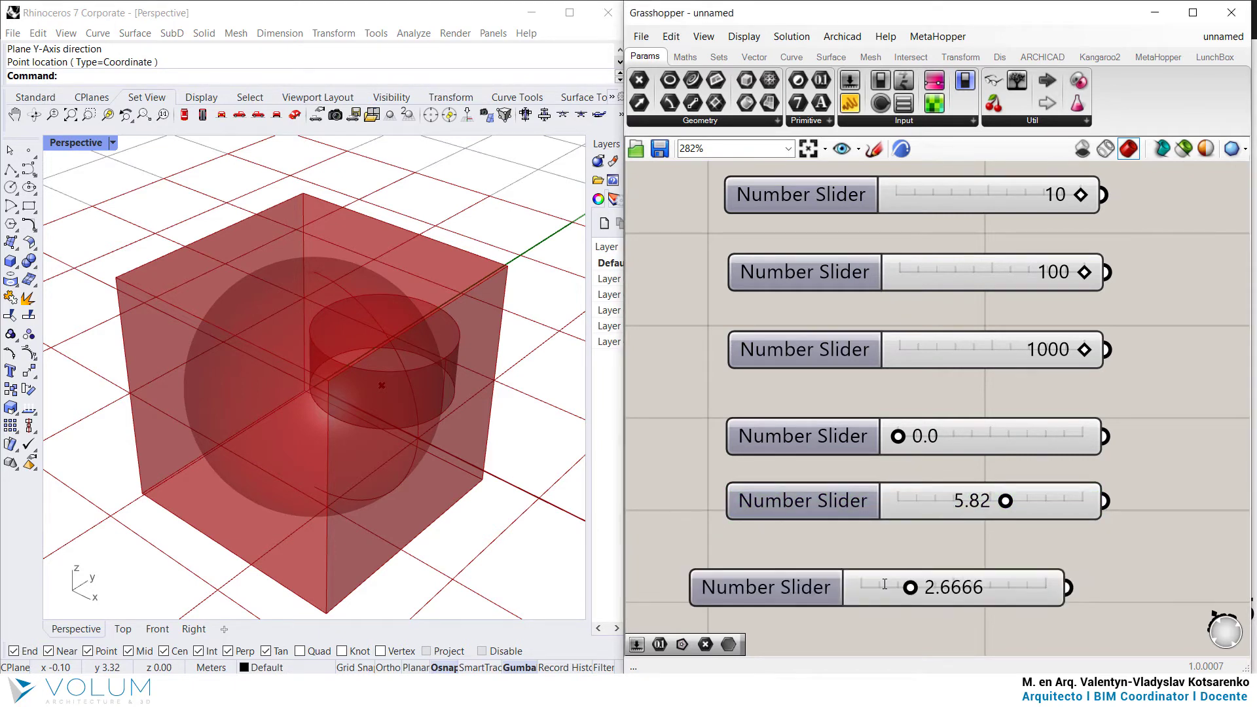
left_click_drag(919, 604, 970, 558)
left_click(919, 584)
scroll(947, 496, "down", 3)
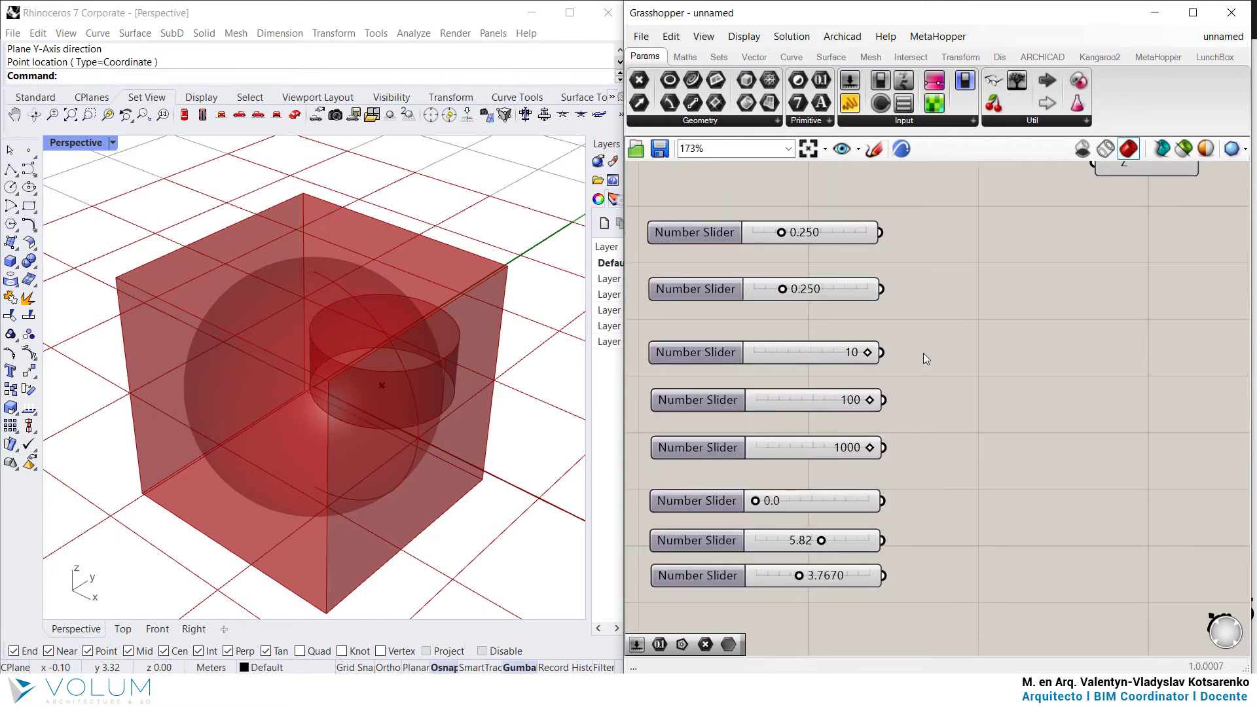
- Review the A..B limits method in the reference image, and create a Number Slider from 0..7 in an empty canvas area, set to 3
right_click_drag(1116, 313, 929, 304)
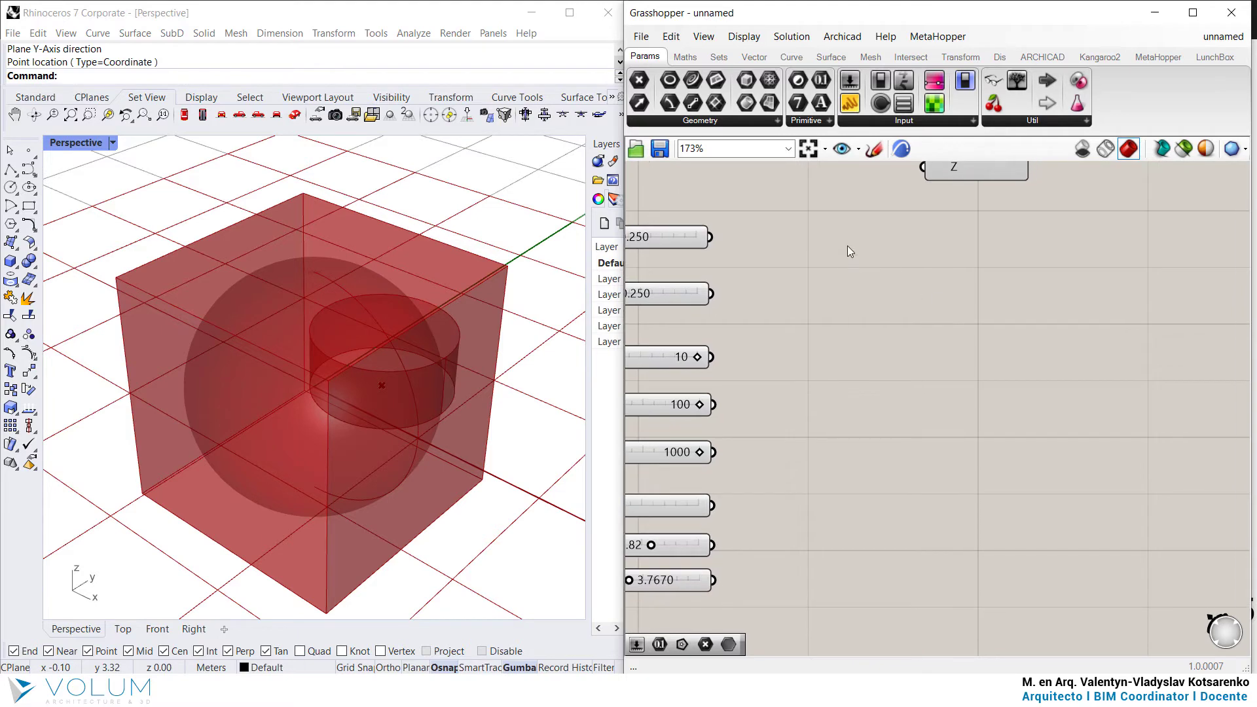
scroll(844, 249, "up", 2)
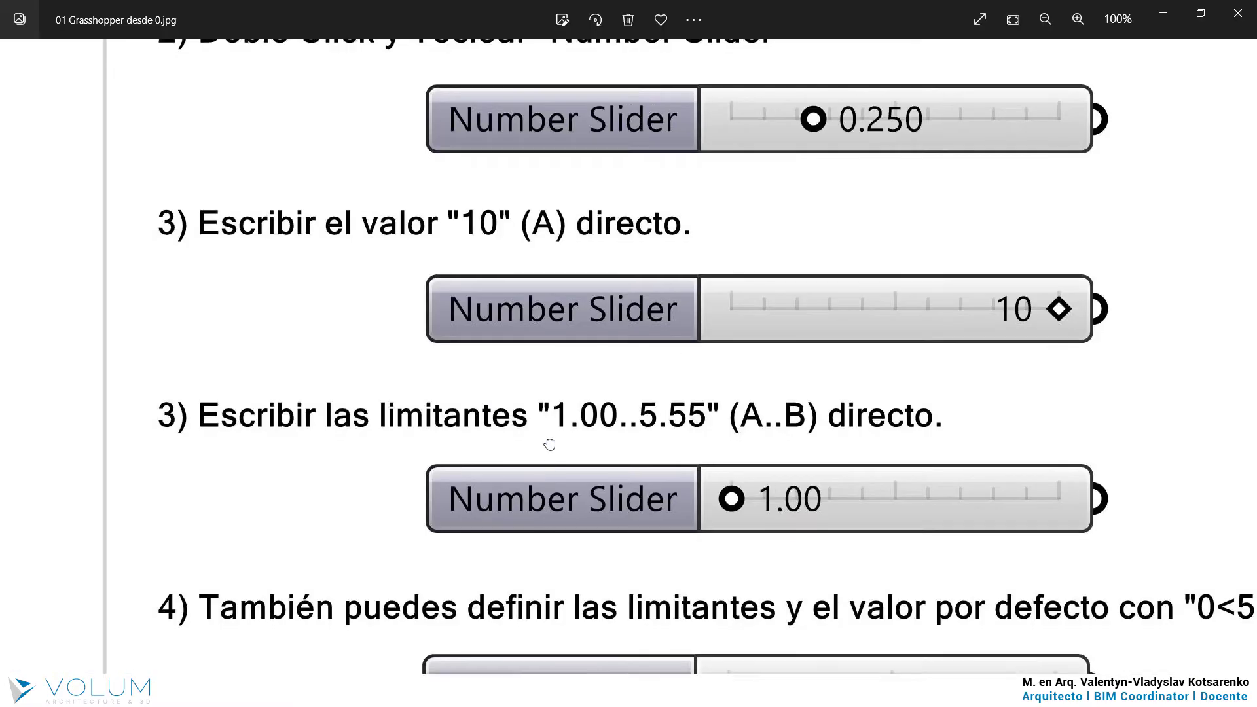
scroll(367, 367, "down", 2)
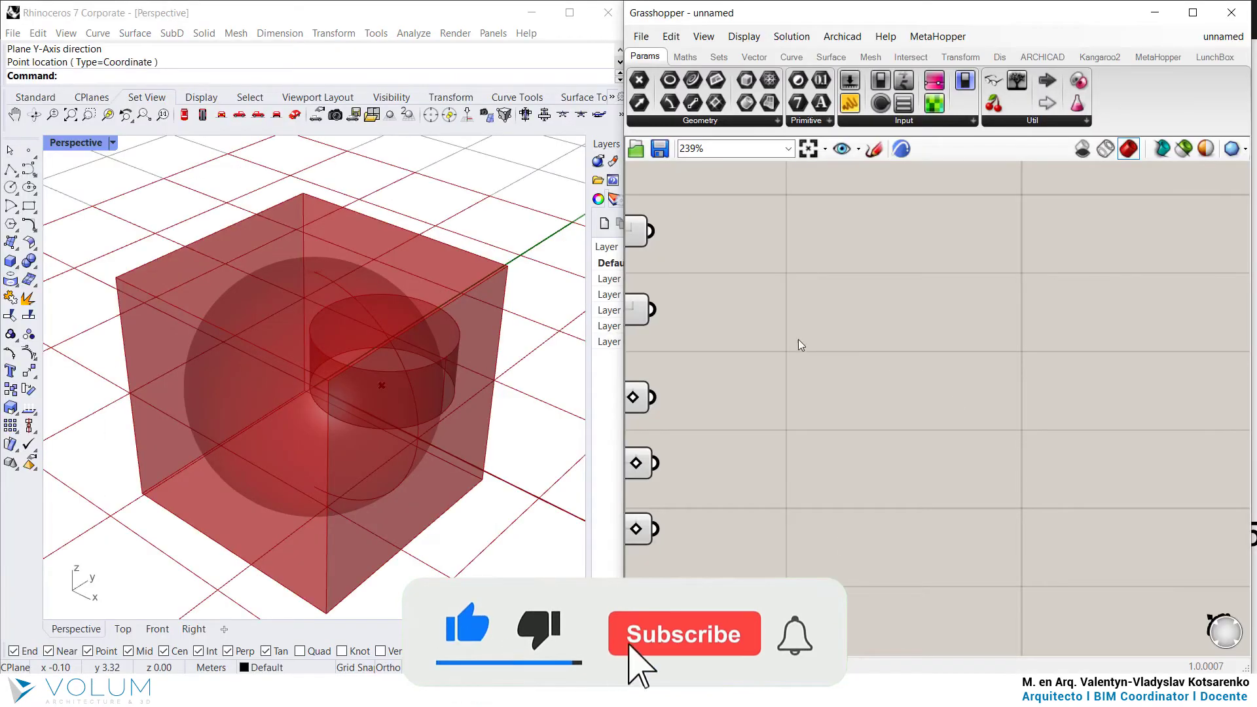
right_click_drag(916, 281, 882, 306)
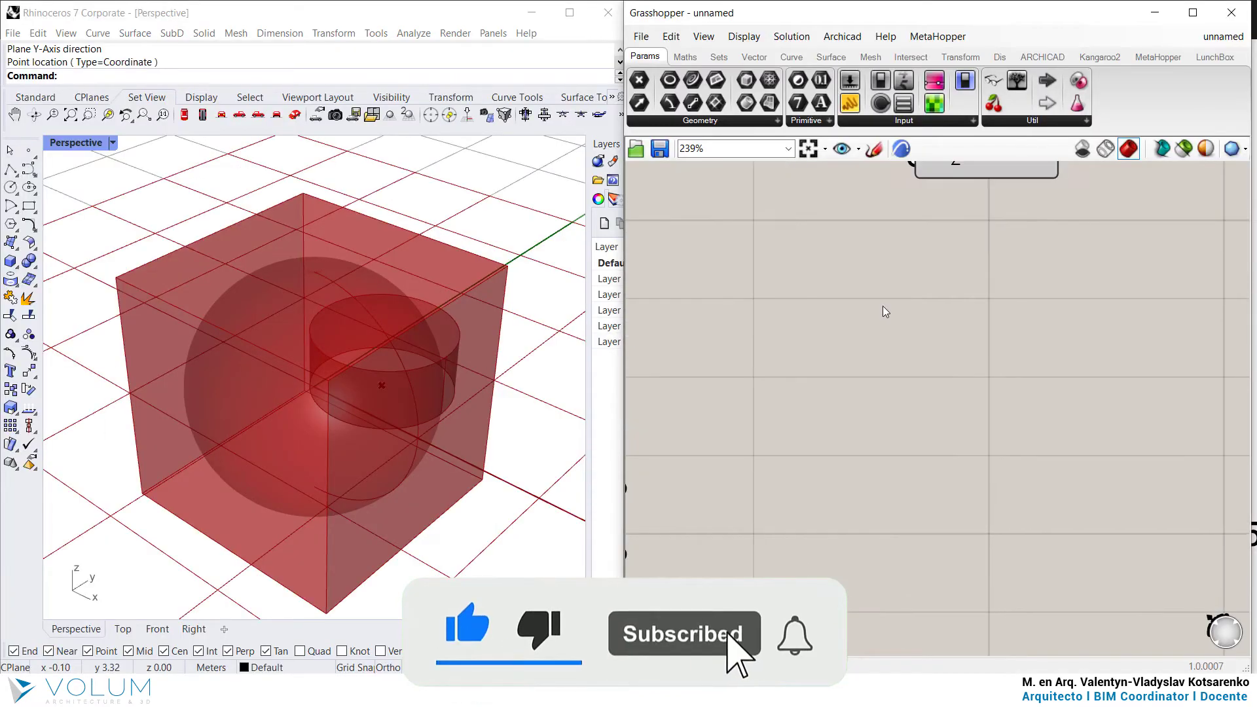
double_click(839, 348)
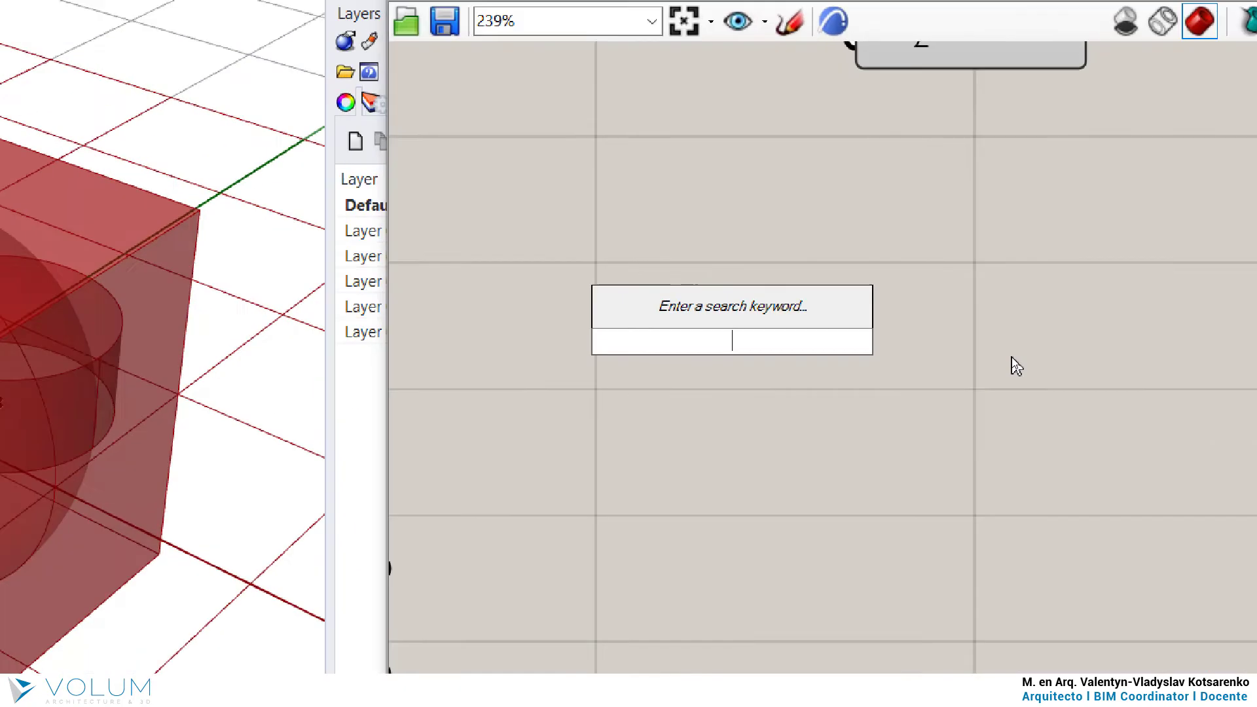
type("0")
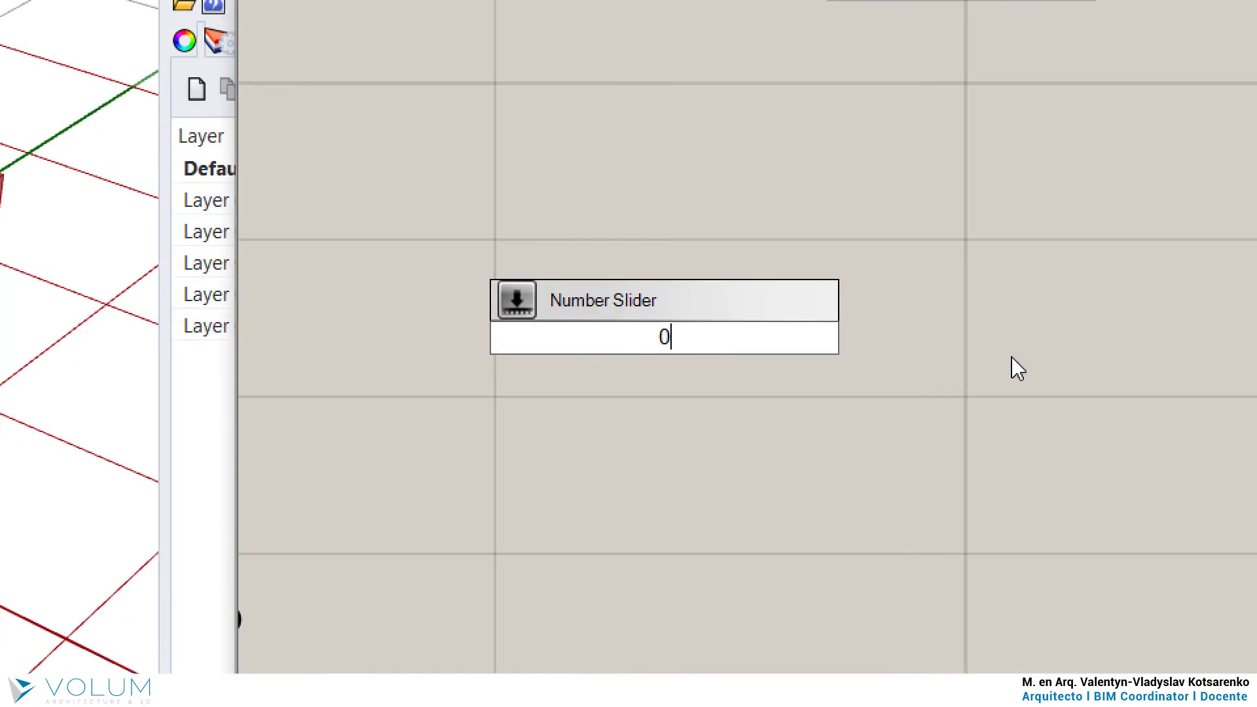
type("..")
type("7")
key("Return")
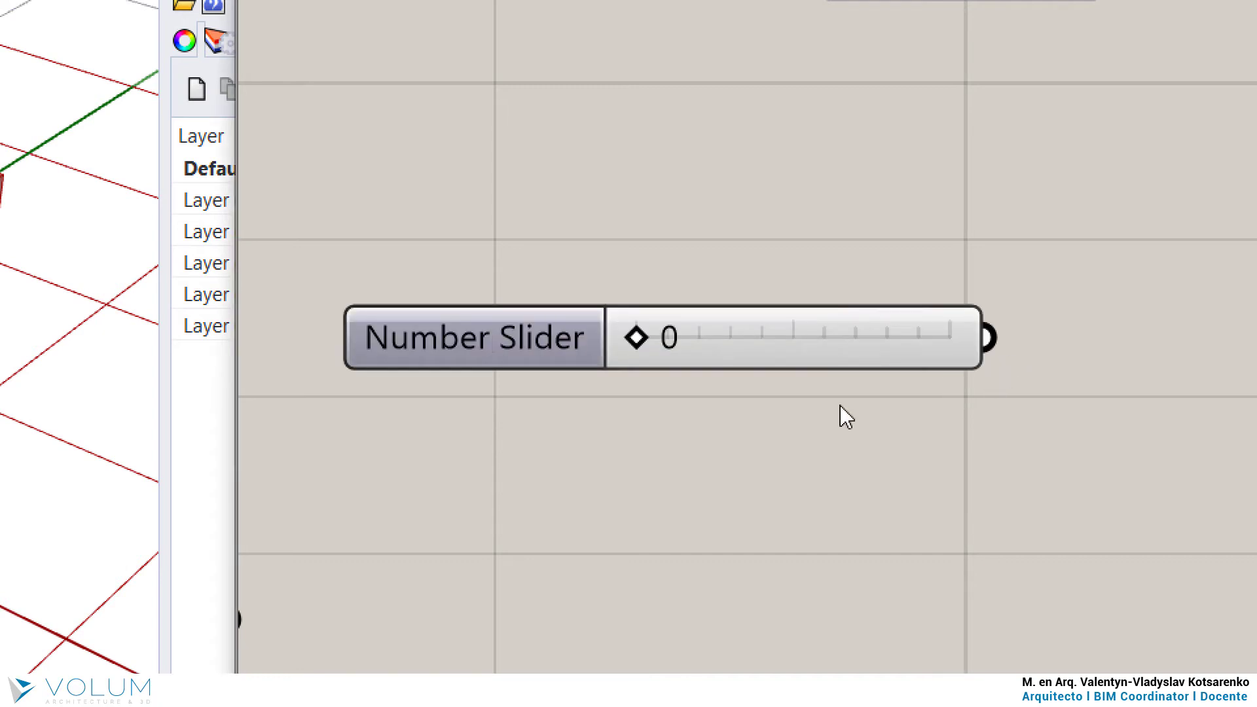
left_click_drag(642, 340, 1080, 367)
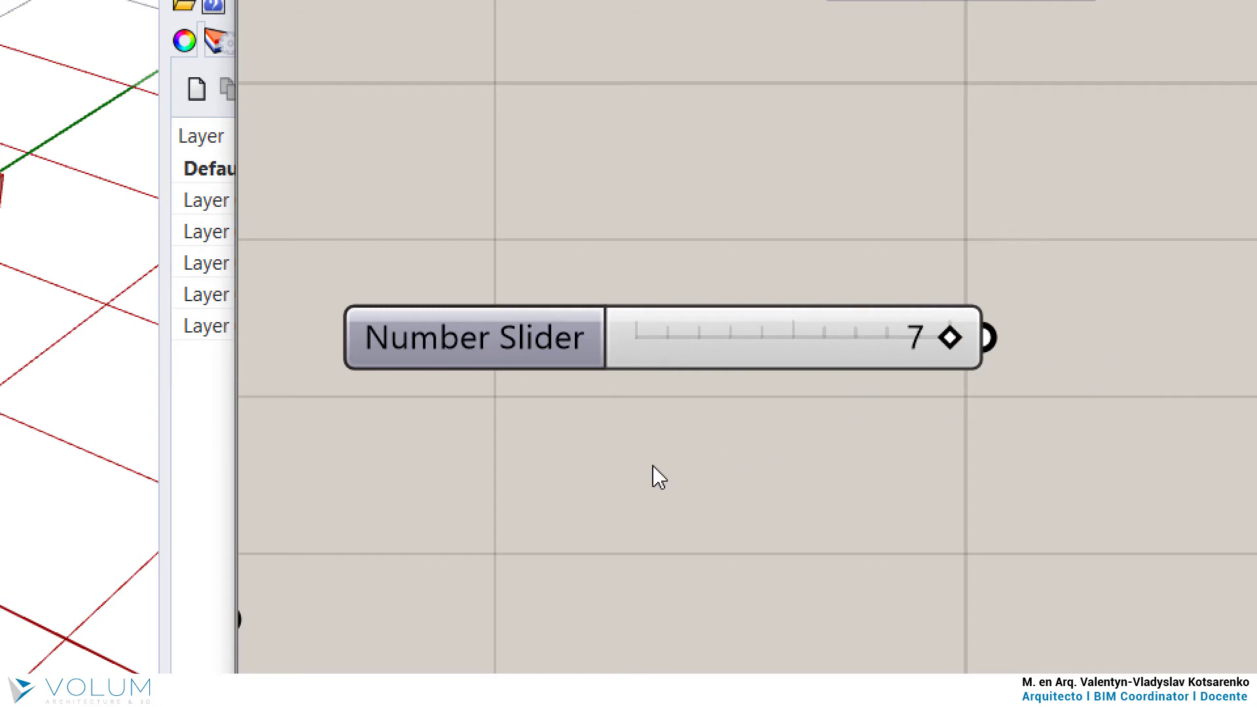
left_click_drag(943, 340, 776, 346)
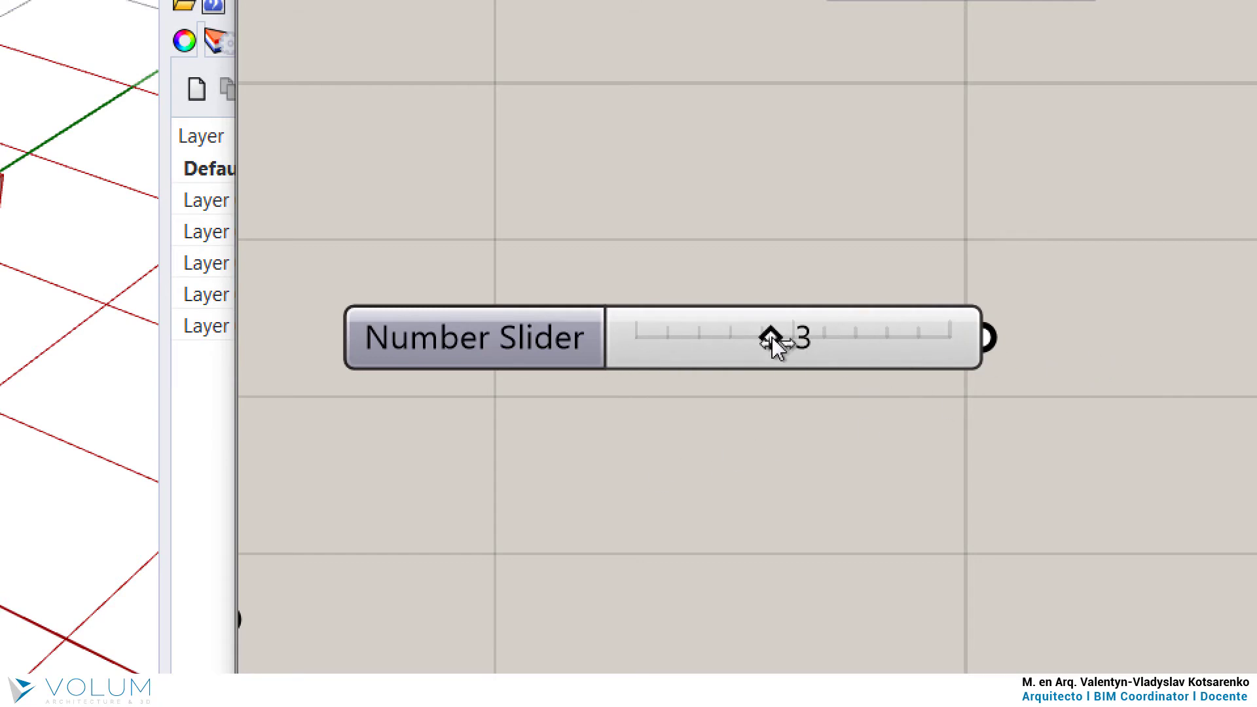
- Create a Number Slider directly from the limits 0..7.77 below the 0..7 slider
double_click(552, 469)
type("0.")
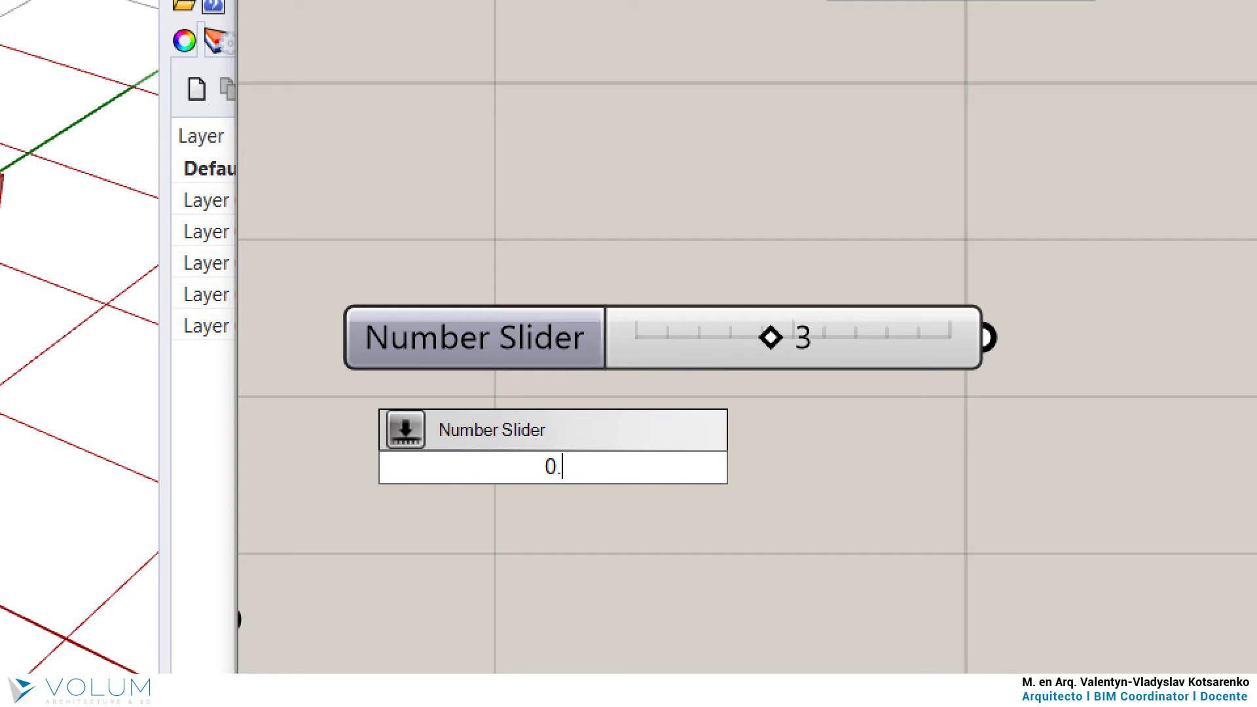
type(".7.77")
key("Return")
- Align the new decimal slider below the integer slider, and set the integer slider to 7 and the decimal one to 3.54
left_click_drag(552, 469, 694, 437)
left_click(675, 485)
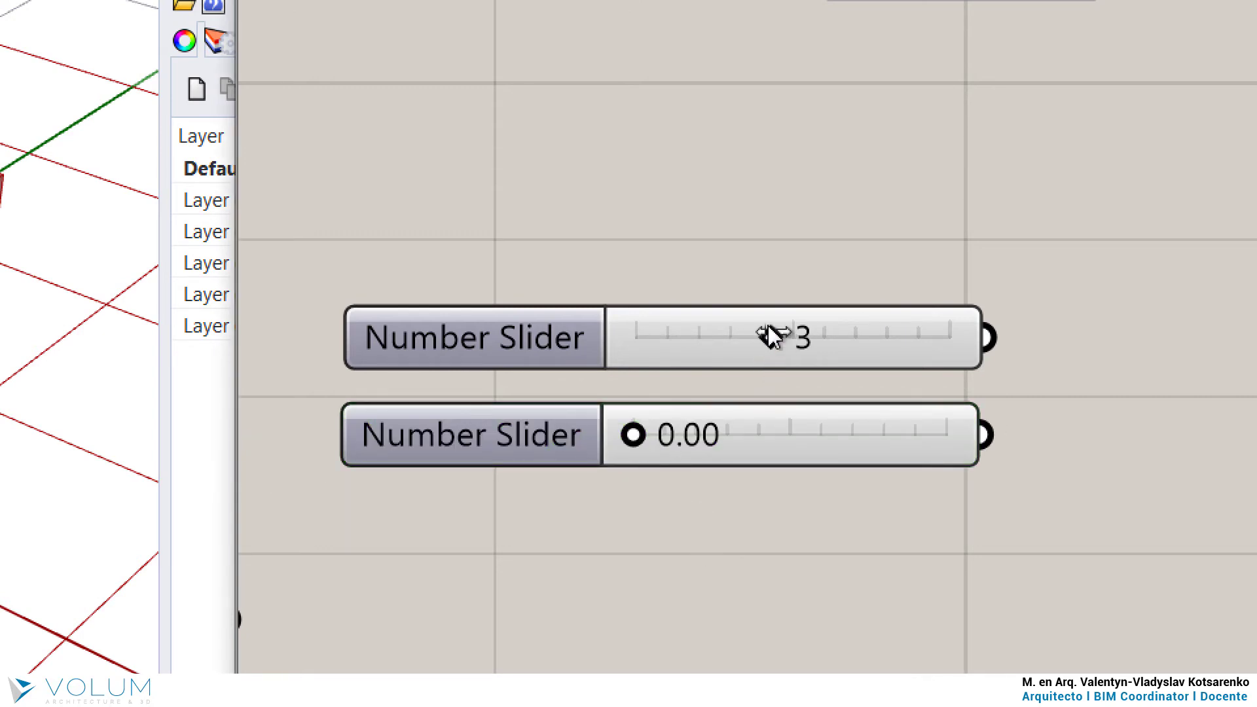
left_click_drag(770, 330, 1011, 356)
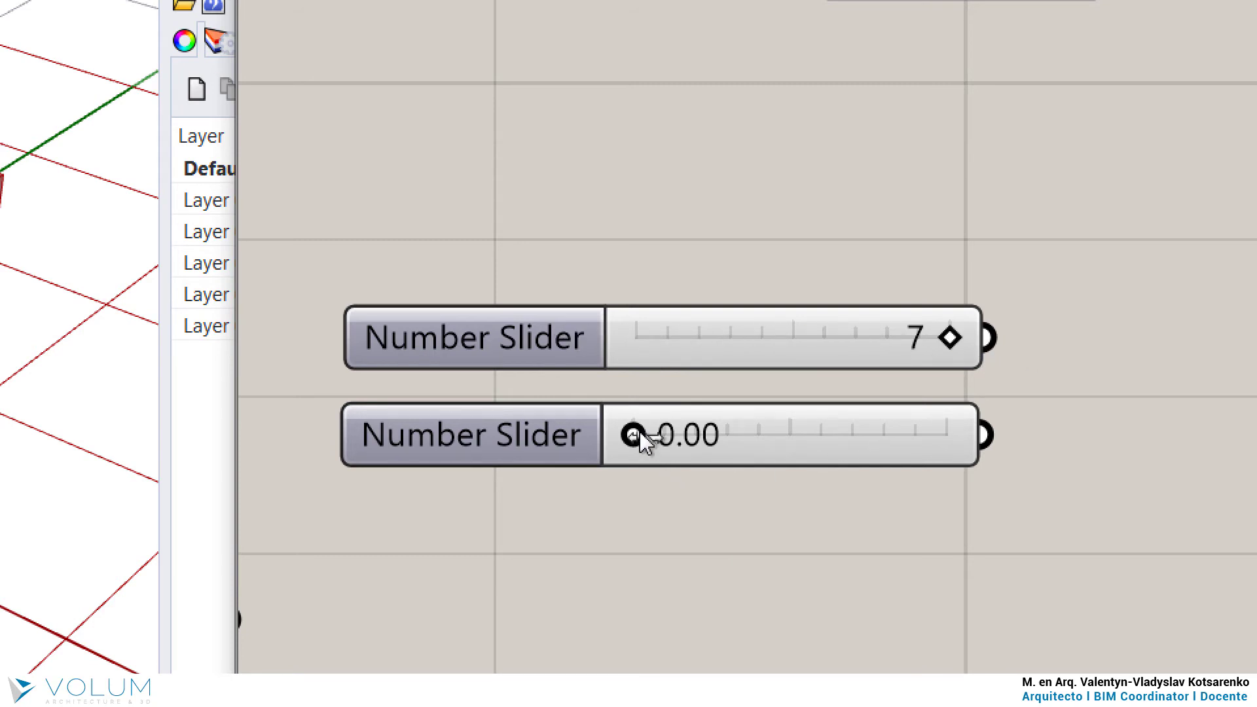
left_click_drag(635, 433, 778, 452)
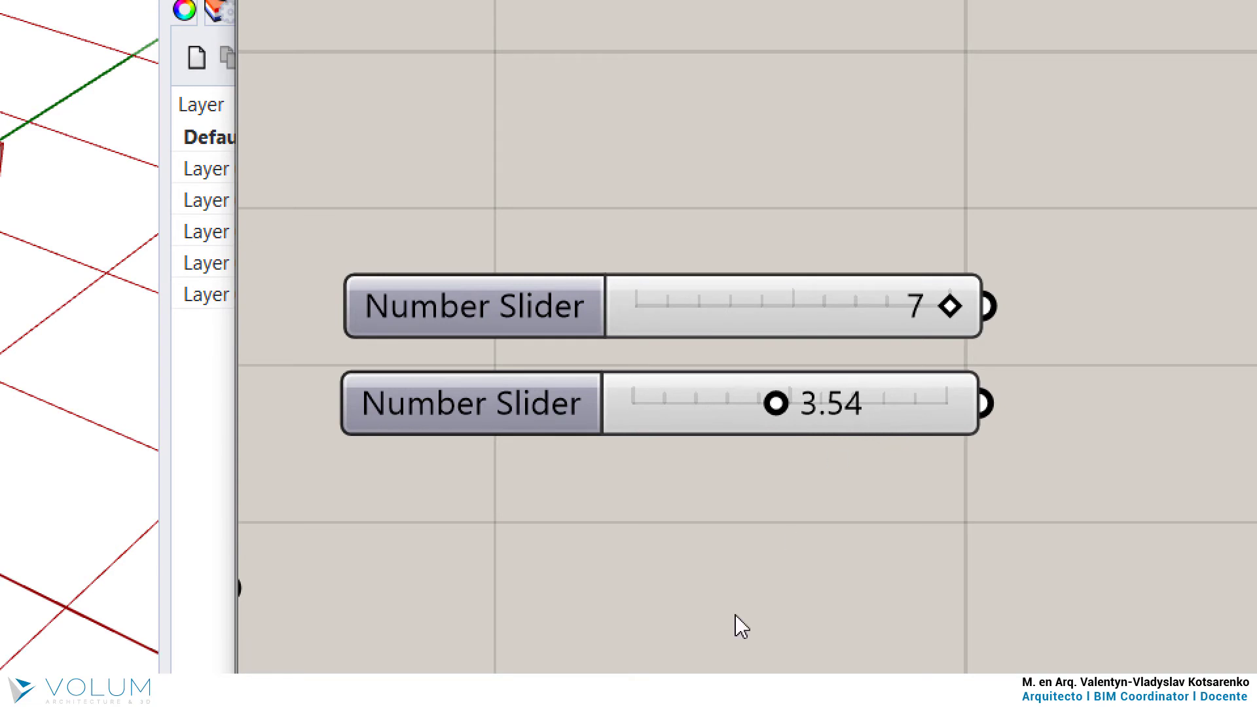
- Create a Number Slider directly from the limits 0.25..7 below the 3.54 slider
double_click(643, 497)
type("0..")
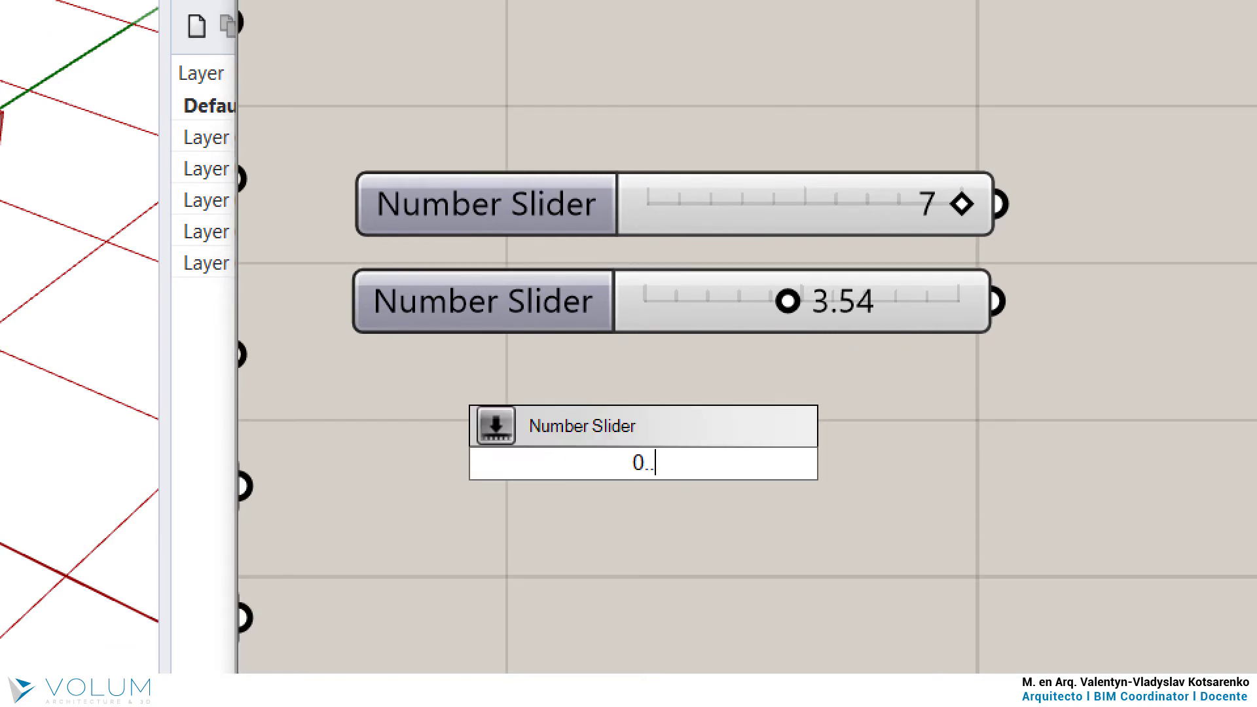
key("BackSpace")
type("25..7")
key("Return")
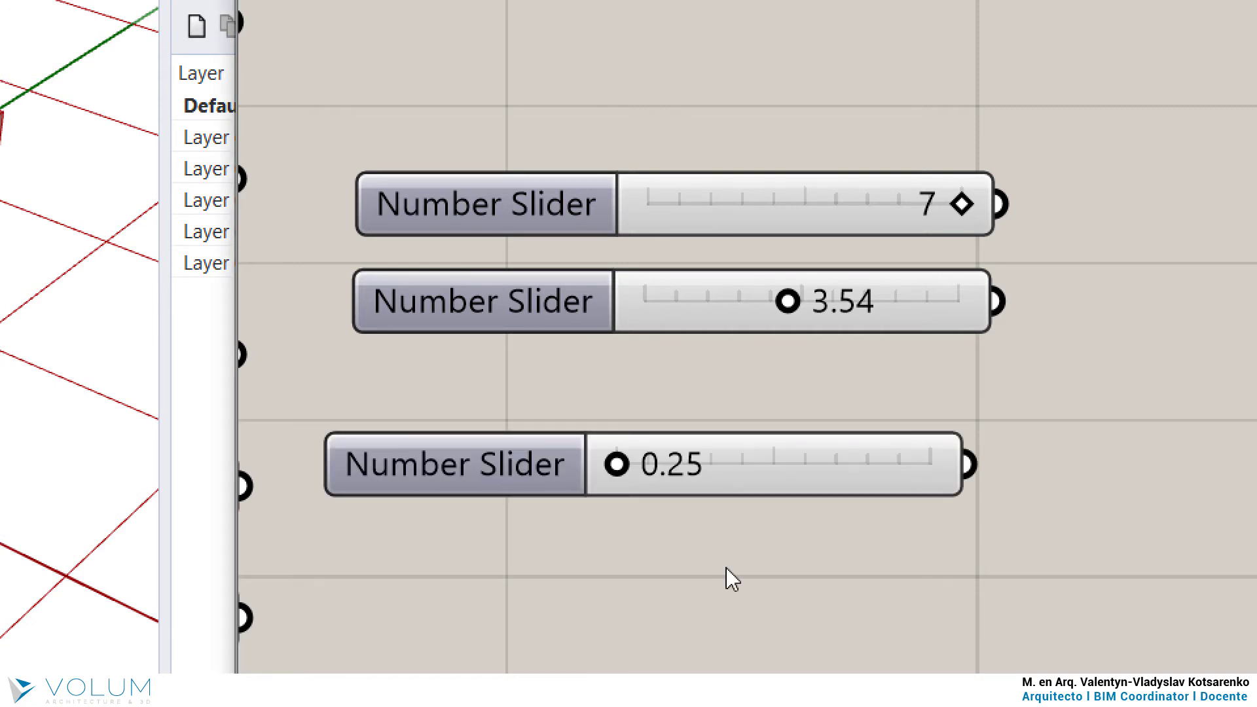
- Align the 0.25..7 slider below the 3.54 slider, and try its range up to 7.00 and back to slightly below the middle
left_click_drag(624, 466, 983, 486)
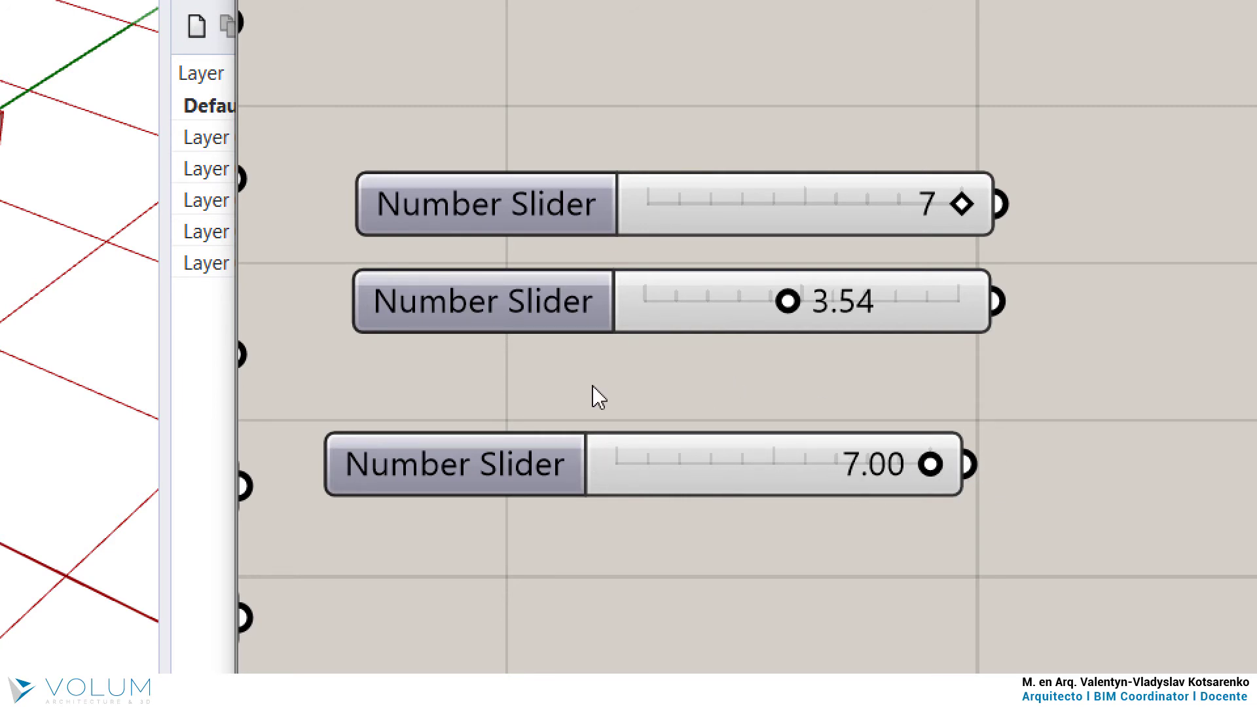
left_click_drag(750, 473, 778, 430)
left_click(779, 533)
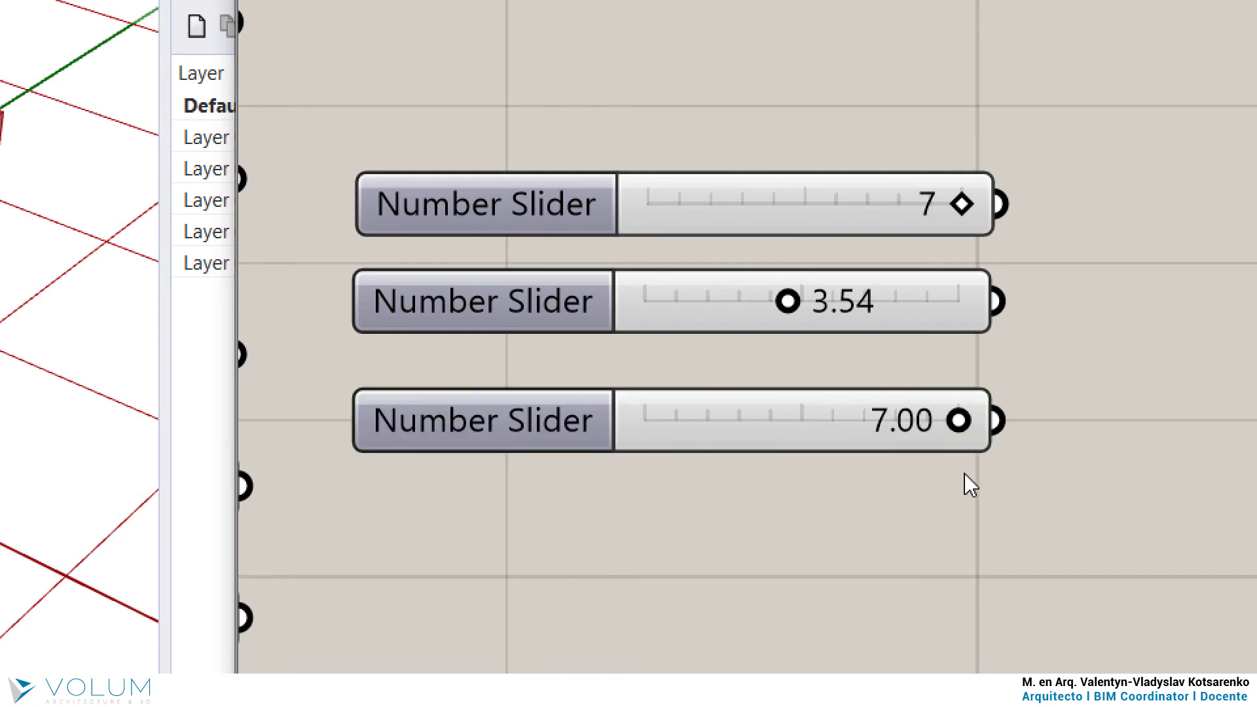
left_click_drag(958, 420, 779, 446)
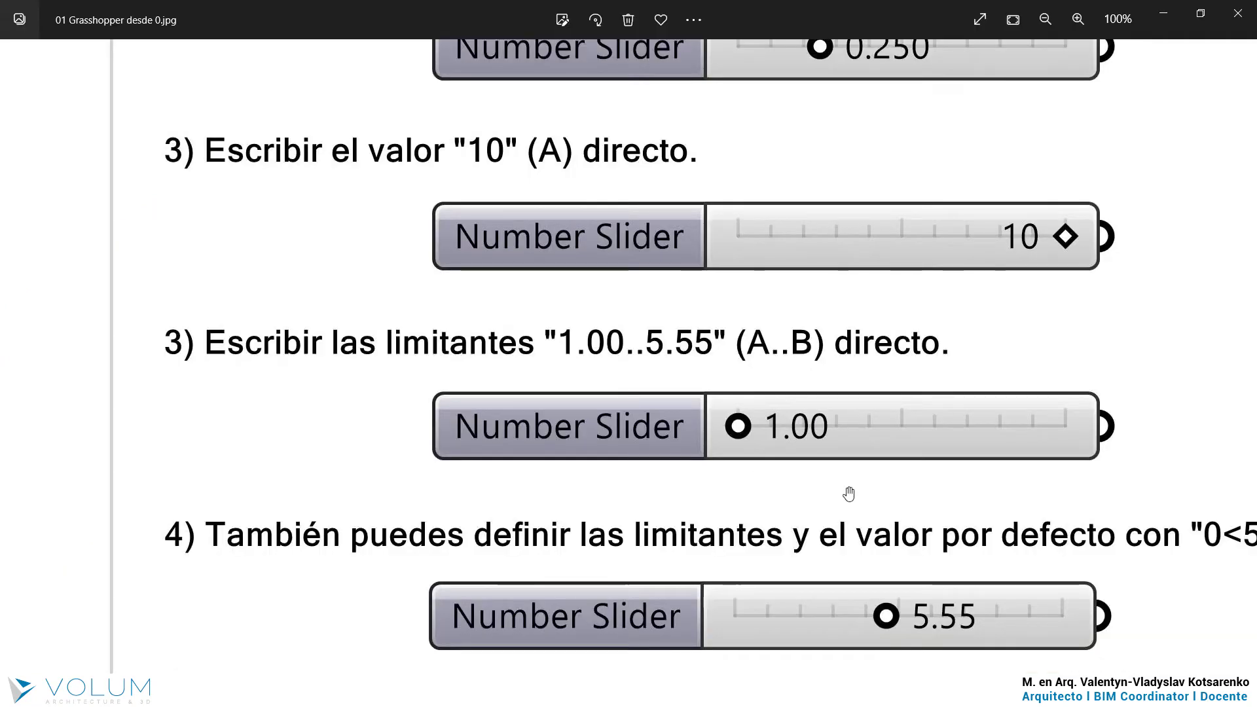
- Examine the reference image's method for defining a slider's limits and default value with 0<5.55<12 (A<B<C)
left_click_drag(808, 493, 760, 347)
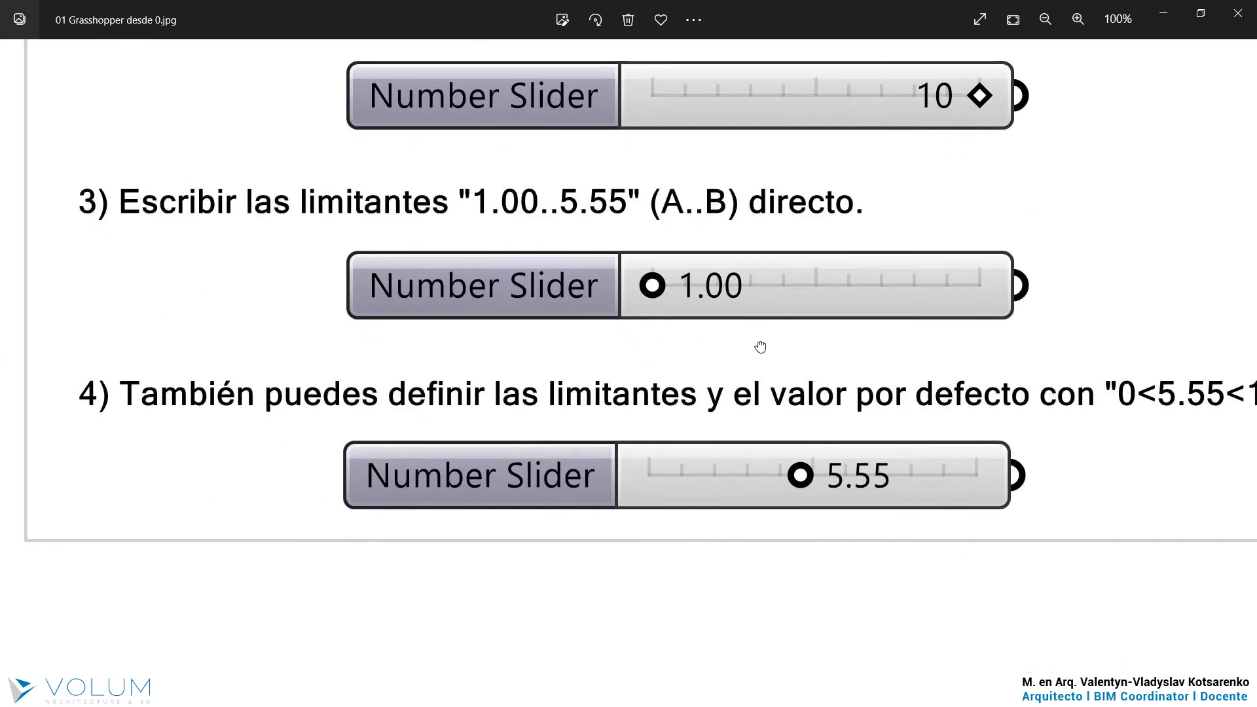
scroll(760, 347, "down", 1)
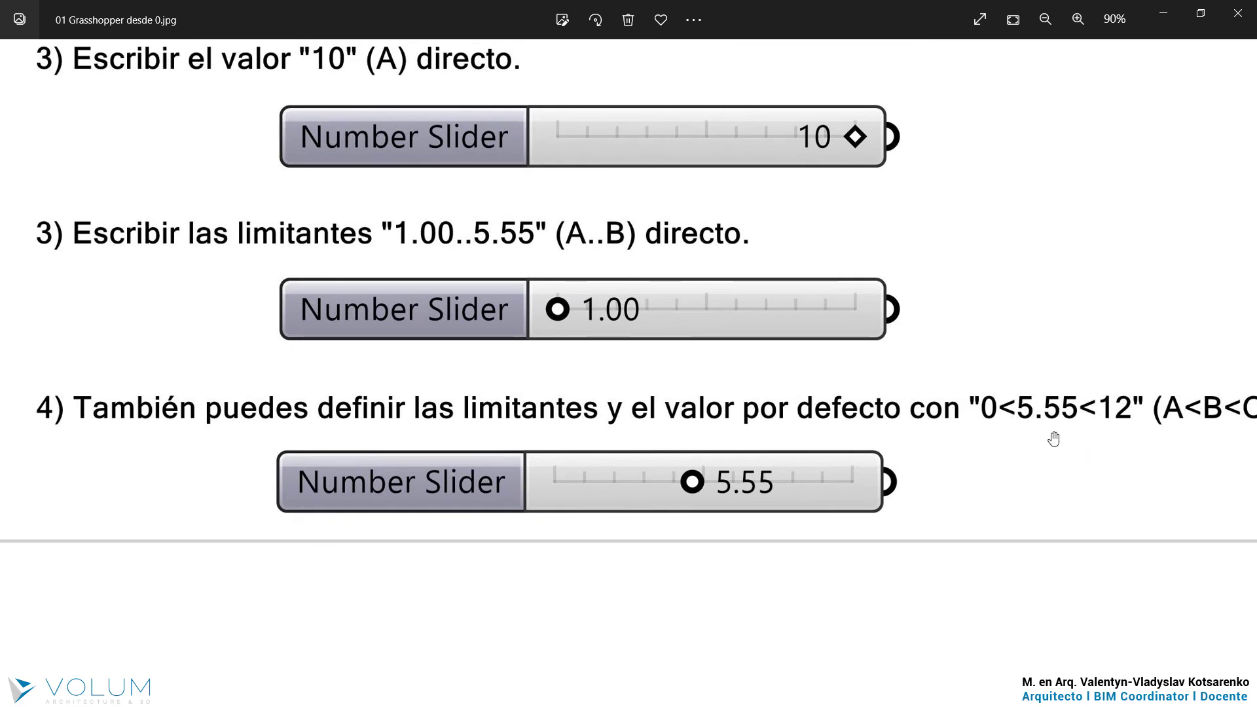
scroll(1053, 438, "up", 4)
scroll(645, 383, "up", 1)
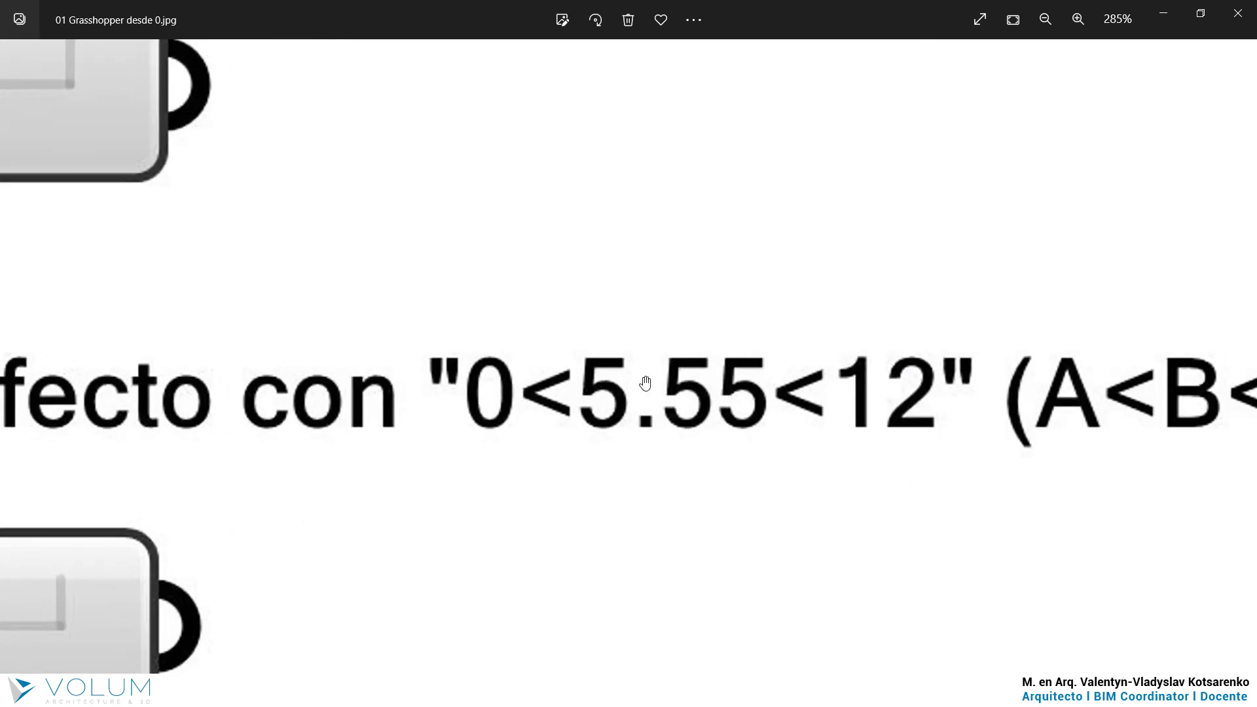
scroll(500, 402, "down", 1)
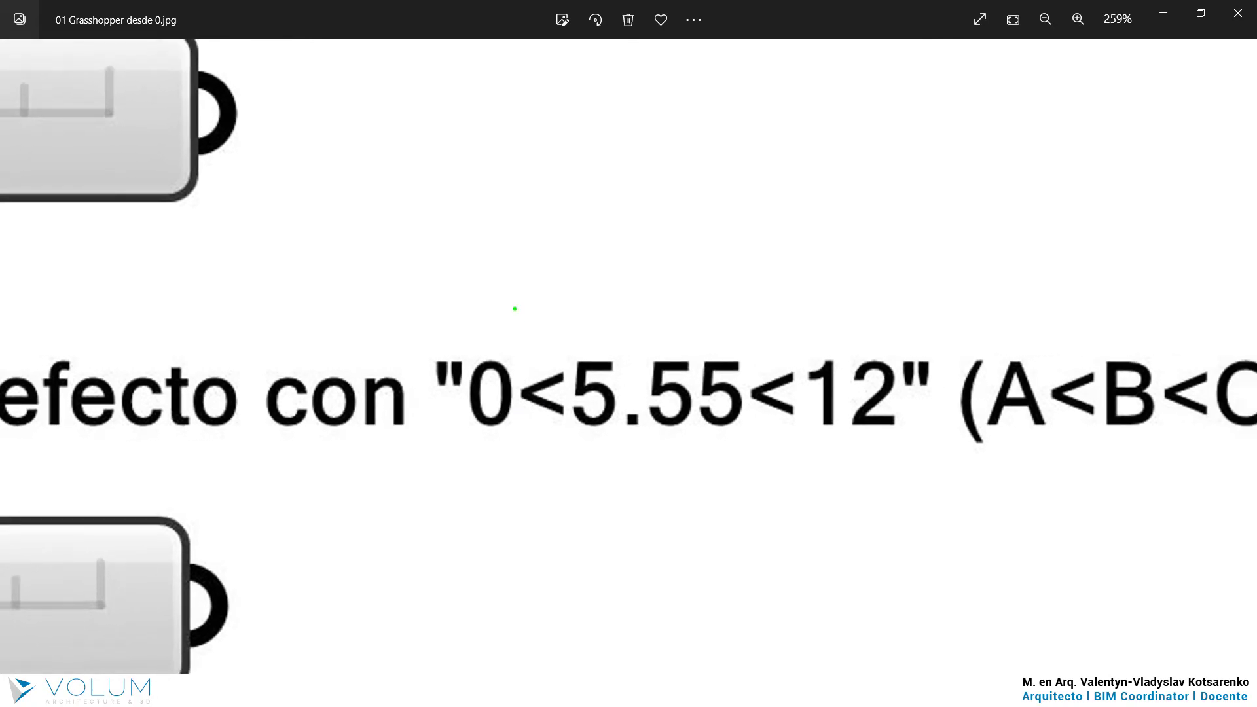
- Annotate 0<5.55<12 in the reference image, marking 0 as the lower limit, 12 as the upper limit and 5.55 as the default, and clear the marks
left_click_drag(500, 233, 500, 346)
mouse_move(463, 187)
left_mouse_down()
mouse_move(492, 182)
mouse_move(474, 213)
left_mouse_up()
left_click(486, 204)
mouse_move(464, 211)
left_mouse_down()
mouse_move(512, 182)
mouse_move(518, 205)
left_mouse_up()
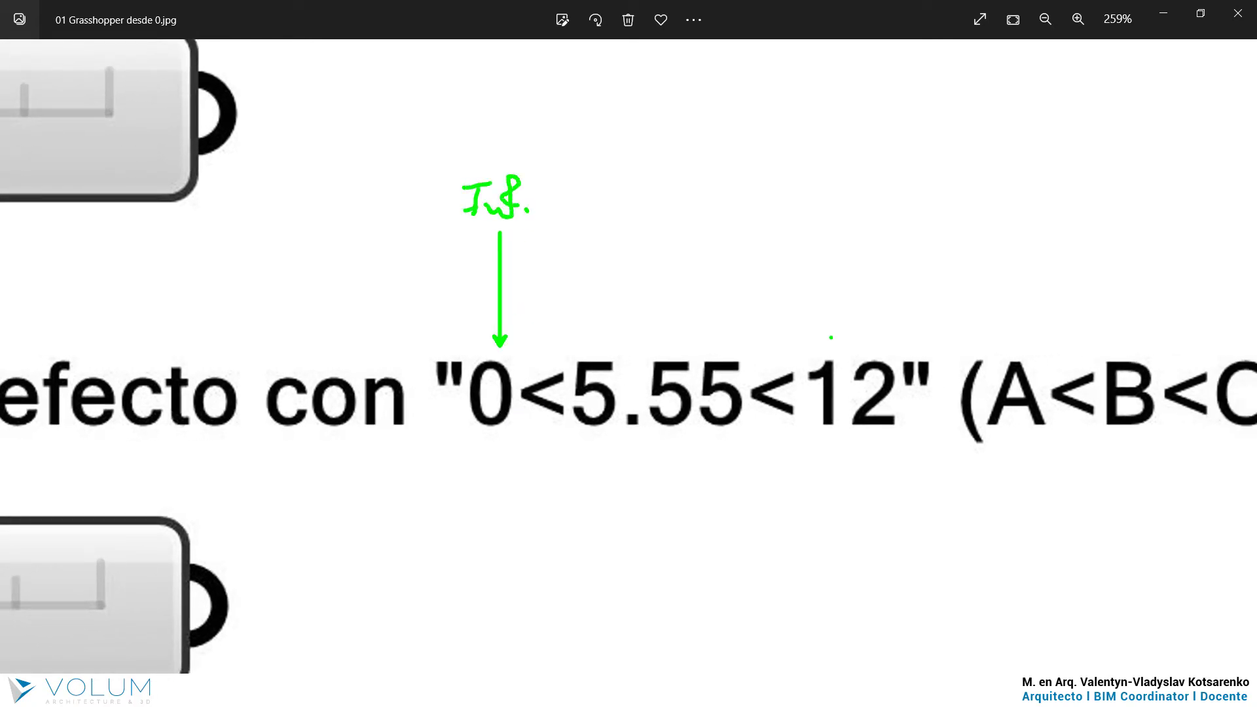
left_click_drag(831, 261, 831, 334)
mouse_move(831, 190)
left_mouse_down()
mouse_move(851, 224)
mouse_move(891, 204)
mouse_move(884, 235)
left_mouse_up()
left_click(918, 223)
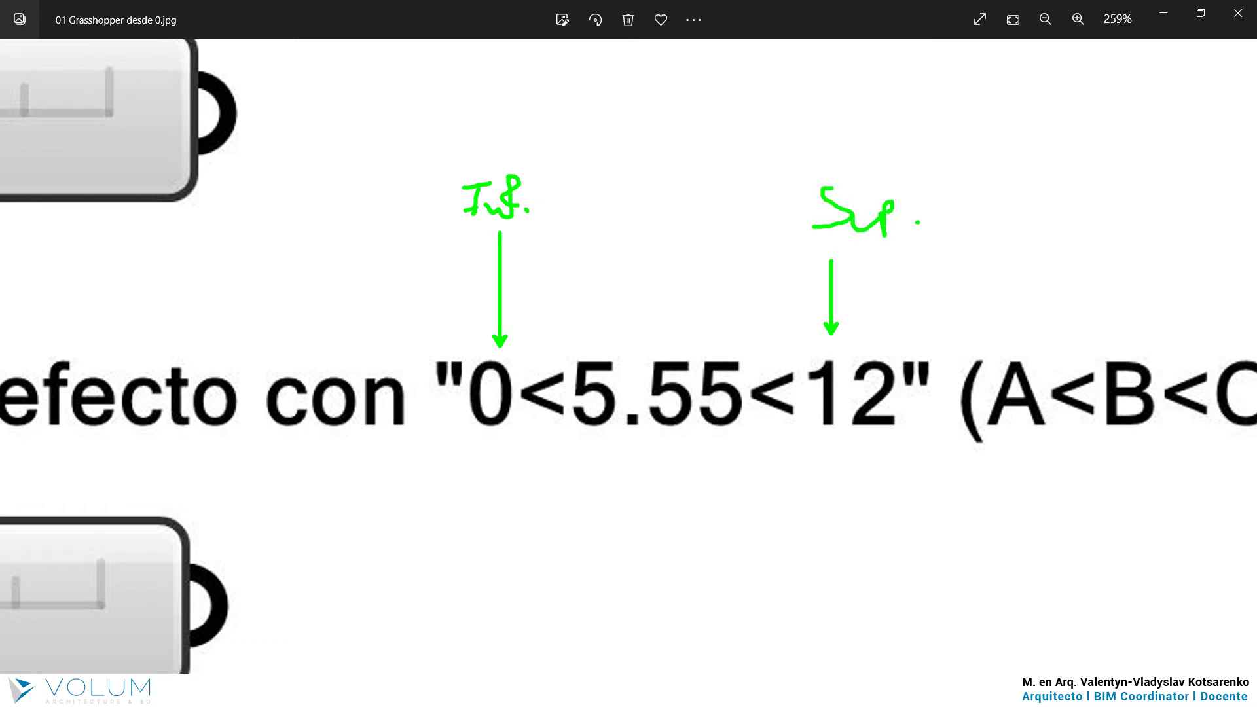
left_click_drag(669, 216, 669, 325)
left_click_drag(628, 167, 630, 185)
mouse_move(616, 150)
left_mouse_down()
mouse_move(634, 167)
mouse_move(677, 165)
left_mouse_up()
left_click_drag(666, 140, 669, 172)
left_click(681, 159)
key("Escape")
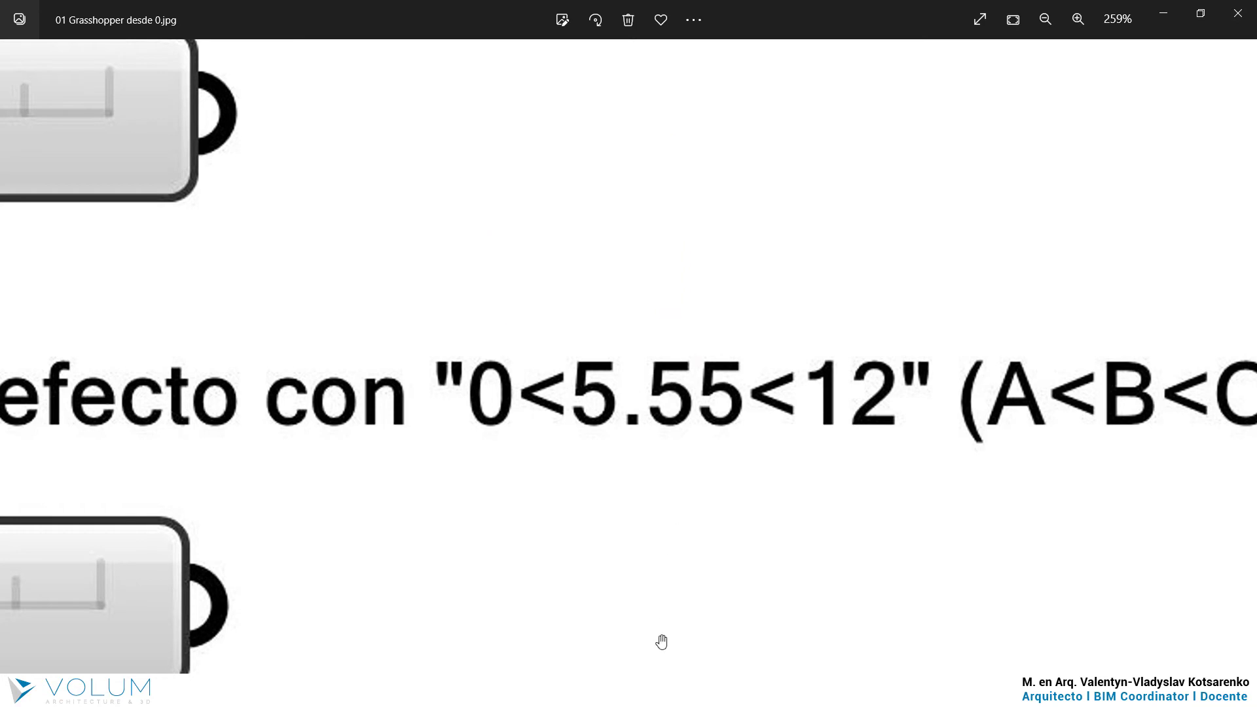
- Create a Number Slider from 0<5.66<8.9999 below the 3.17 slider, and try its range up to 8.9999 and down to 0
left_click(661, 690)
right_click_drag(958, 497, 965, 294)
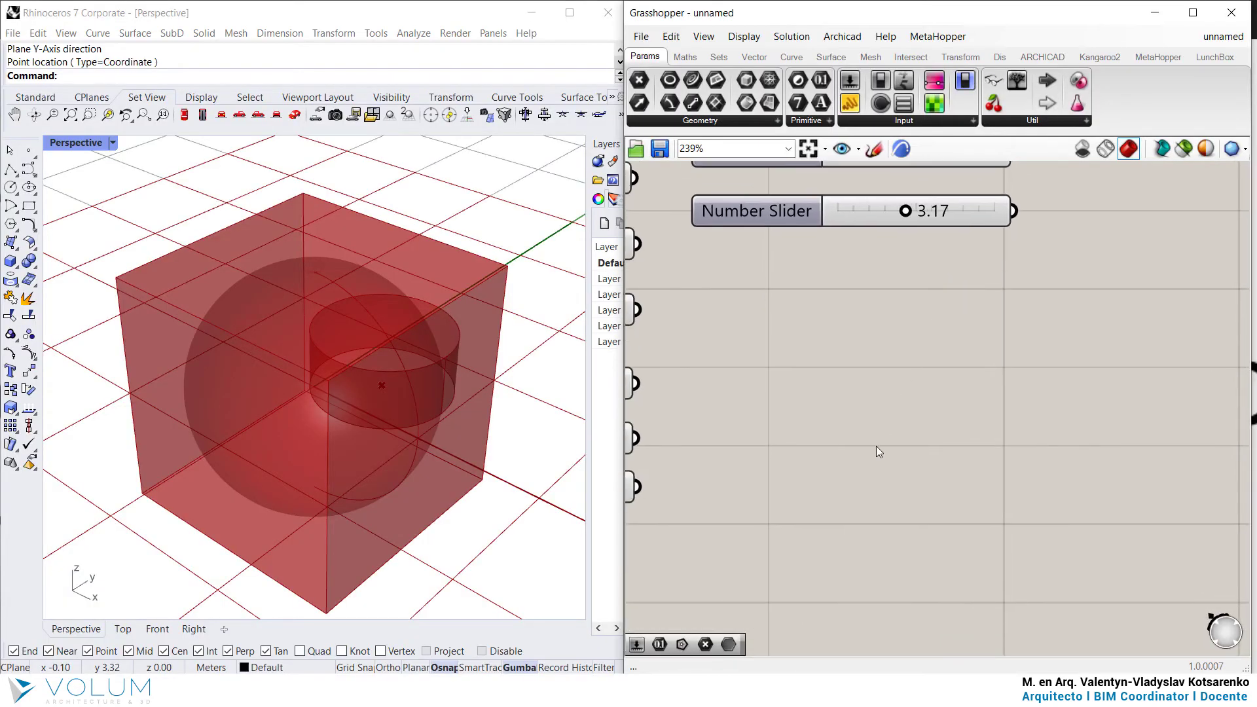
double_click(876, 446)
type("0")
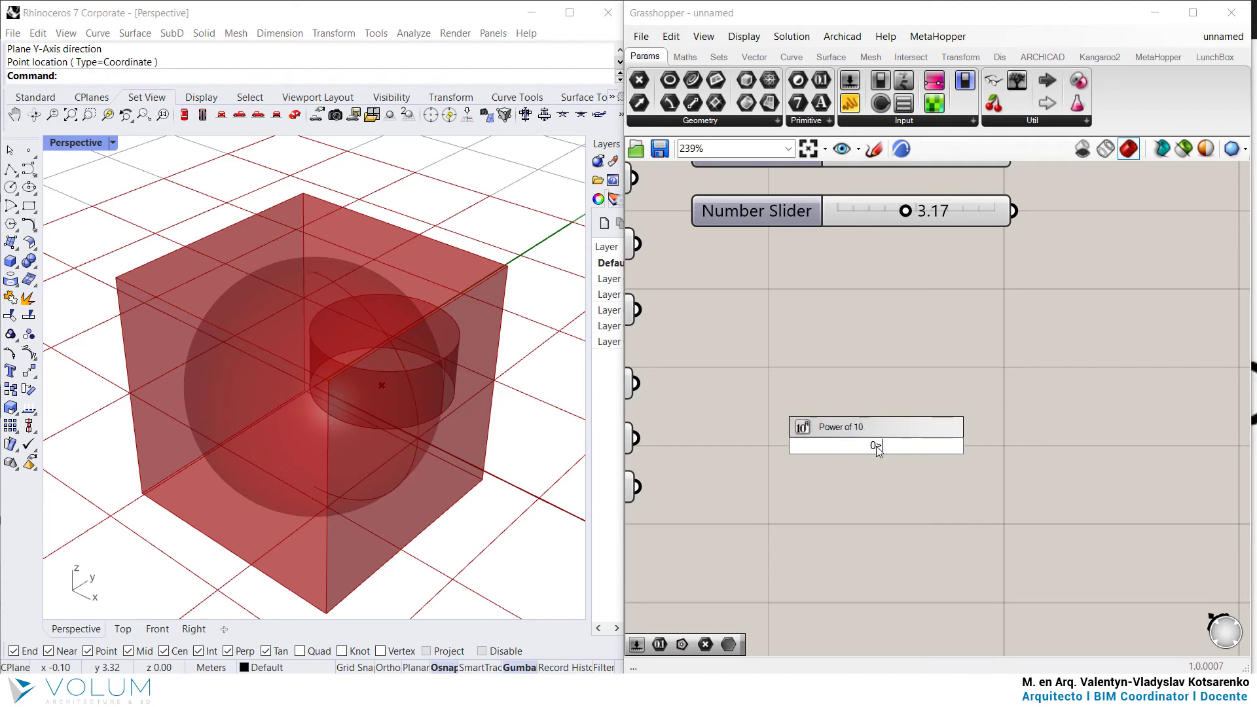
type("<5.66")
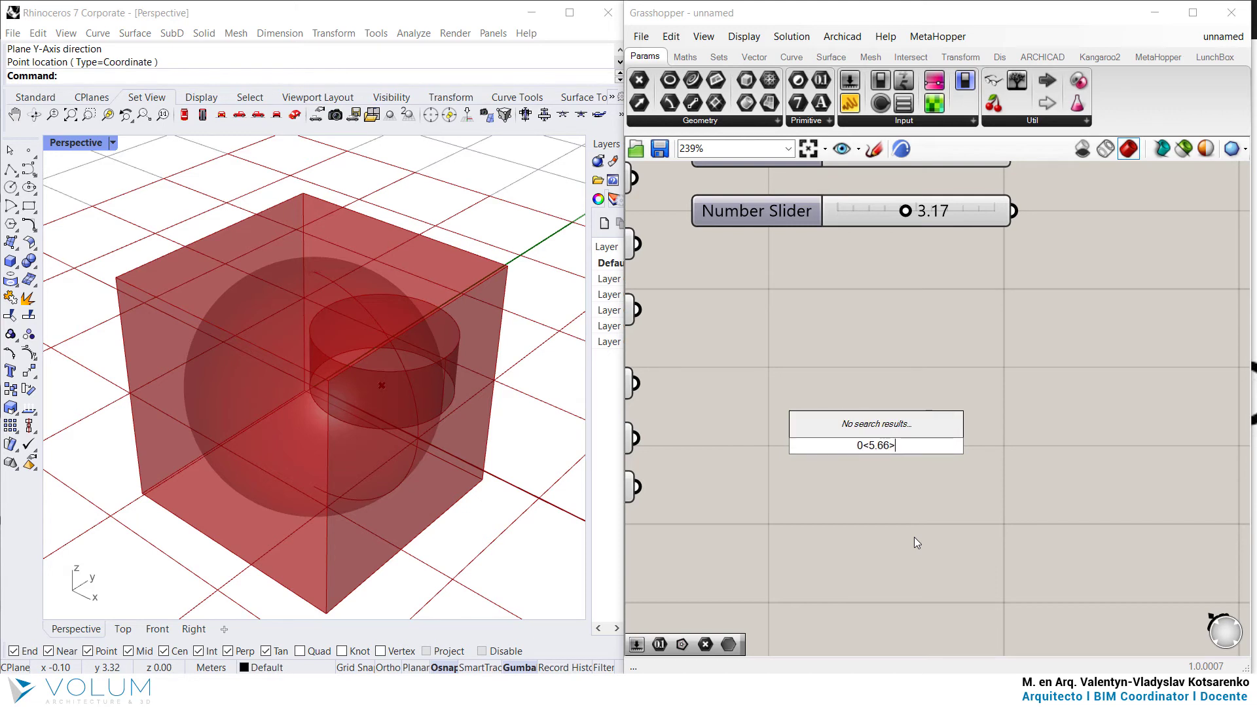
type("<")
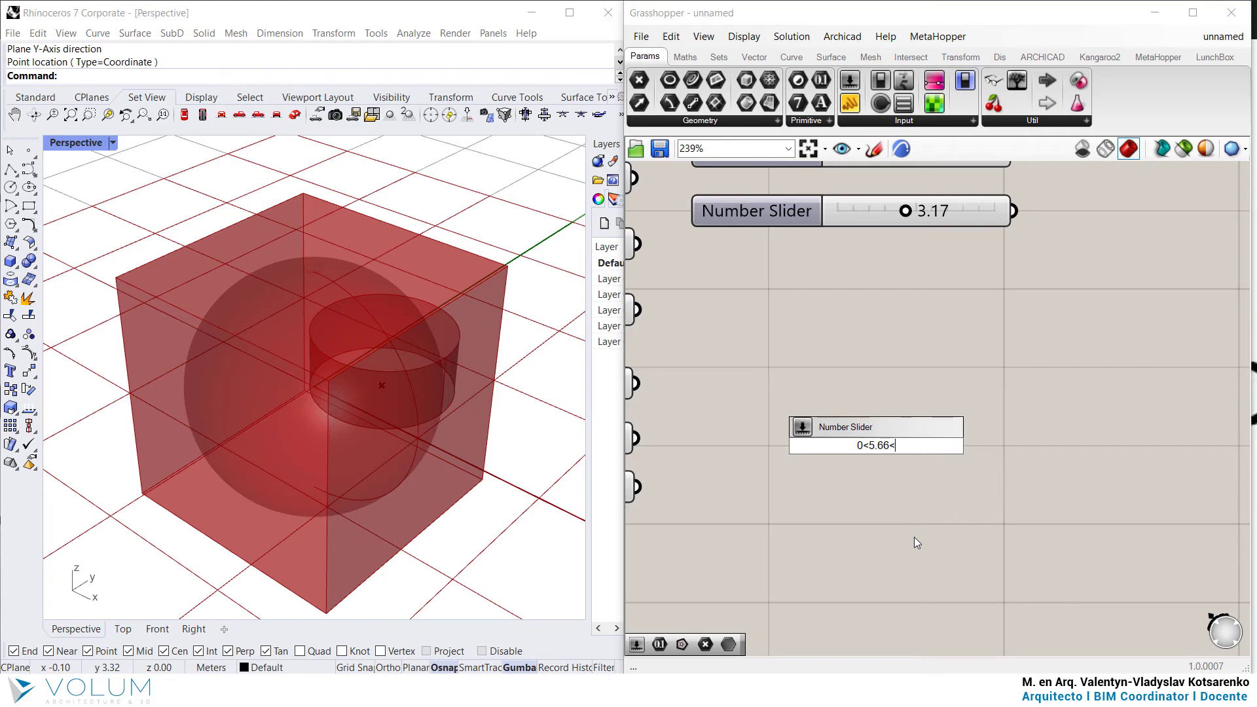
type("8.9999")
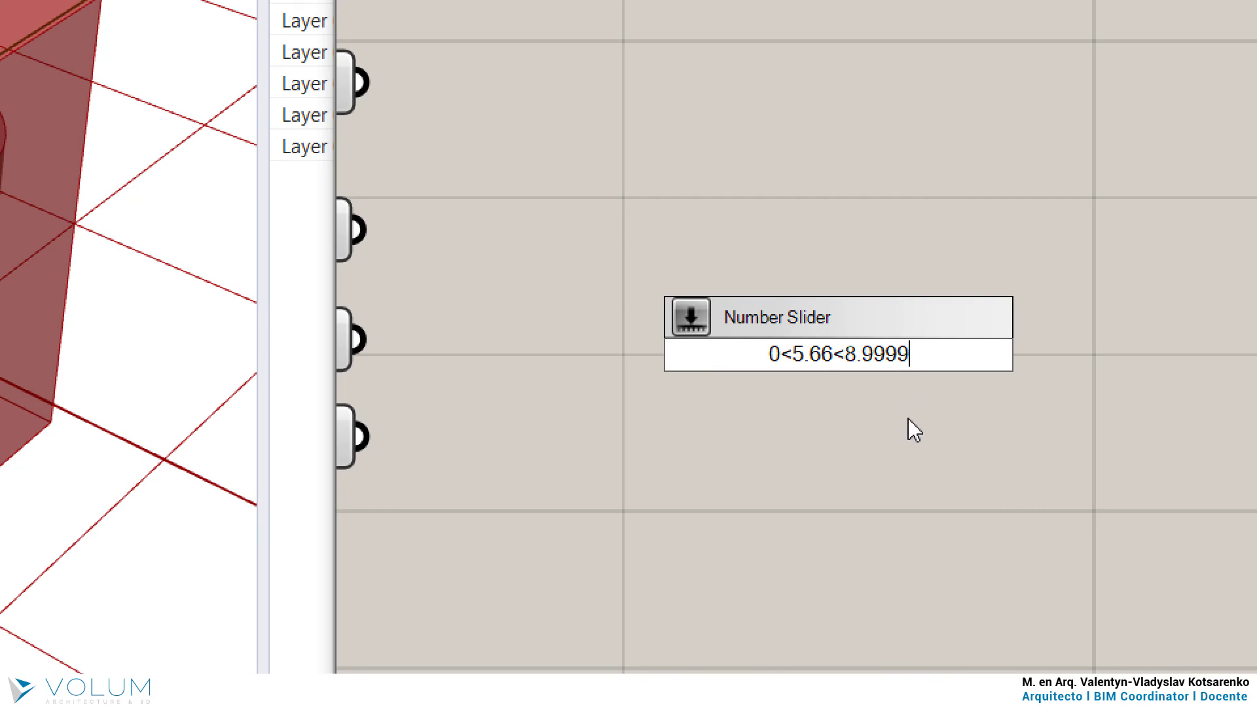
key("Return")
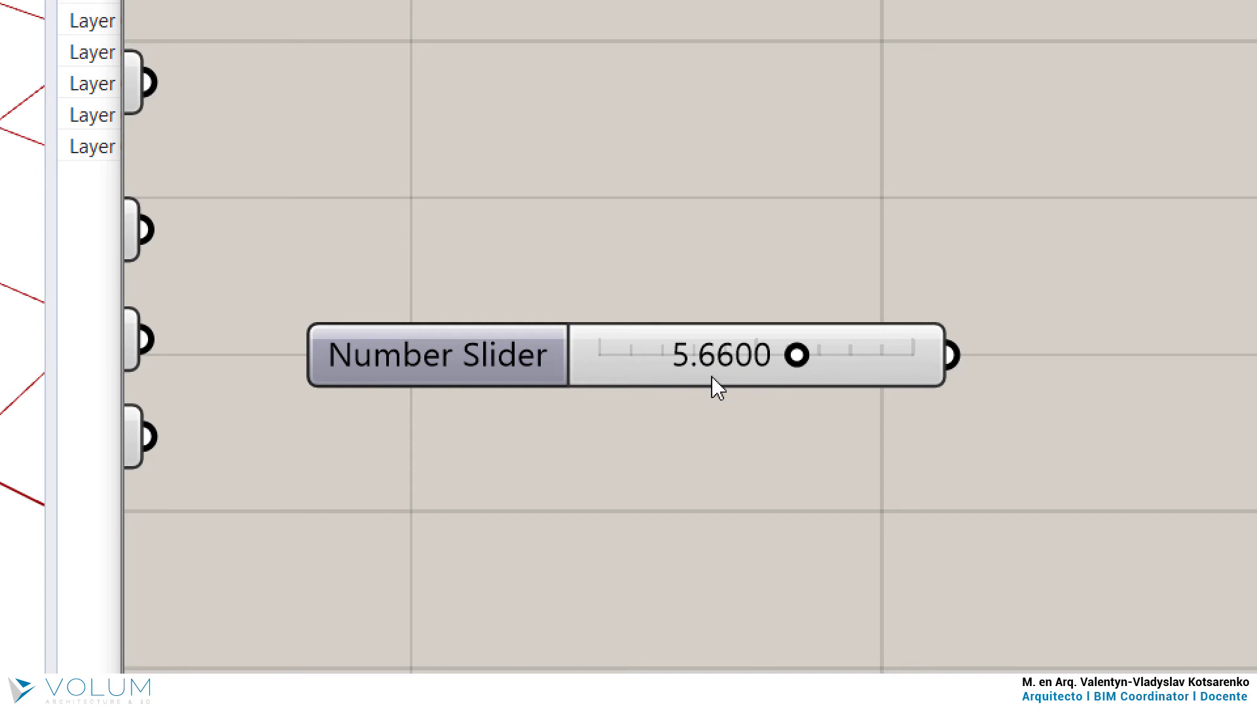
left_click_drag(794, 355, 930, 357)
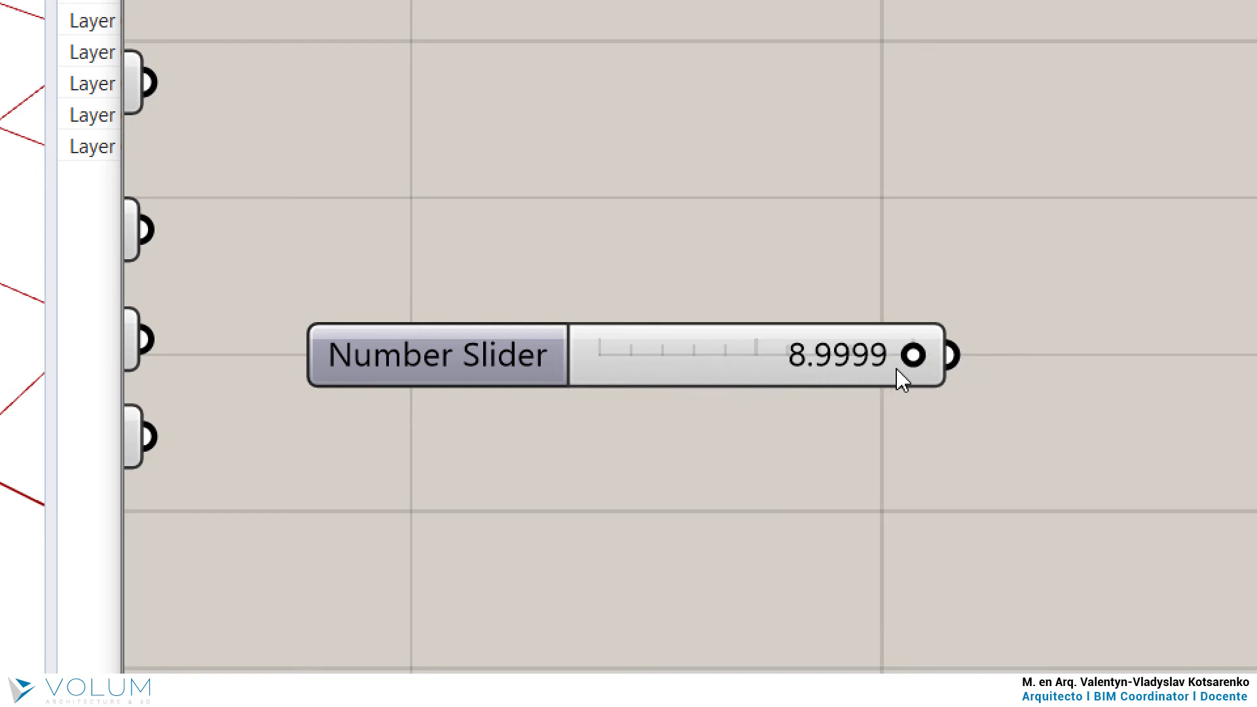
left_click_drag(917, 357, 515, 355)
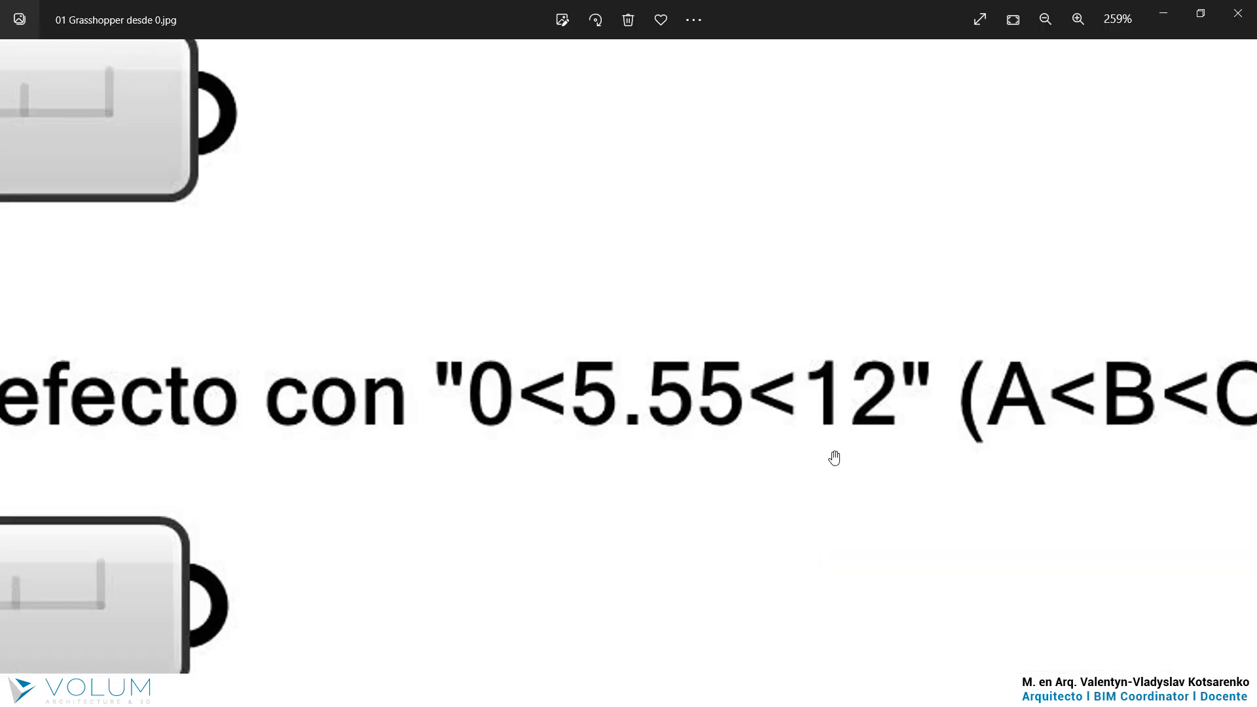
- Rank the reference image's slider methods by hand: A..B #1, direct value #2, A<B<C #3, typed search #4, menu #5, and clear the marks
scroll(746, 423, "down", 8)
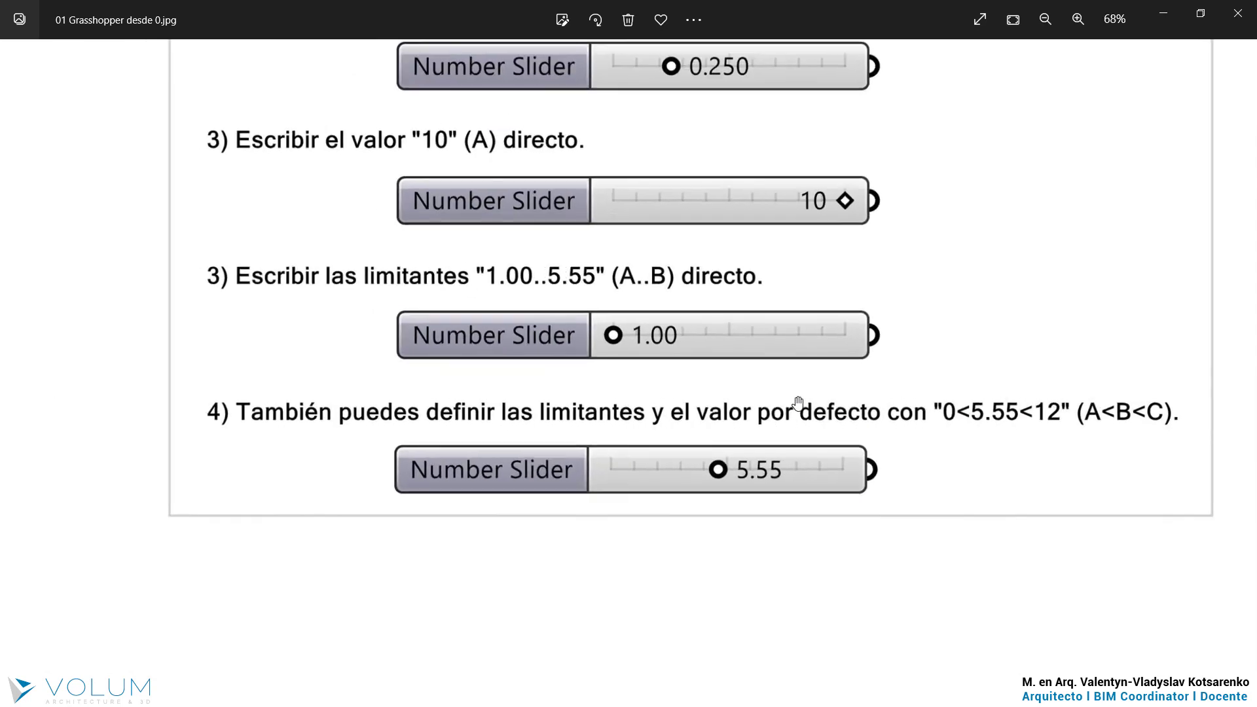
left_click_drag(900, 267, 883, 427)
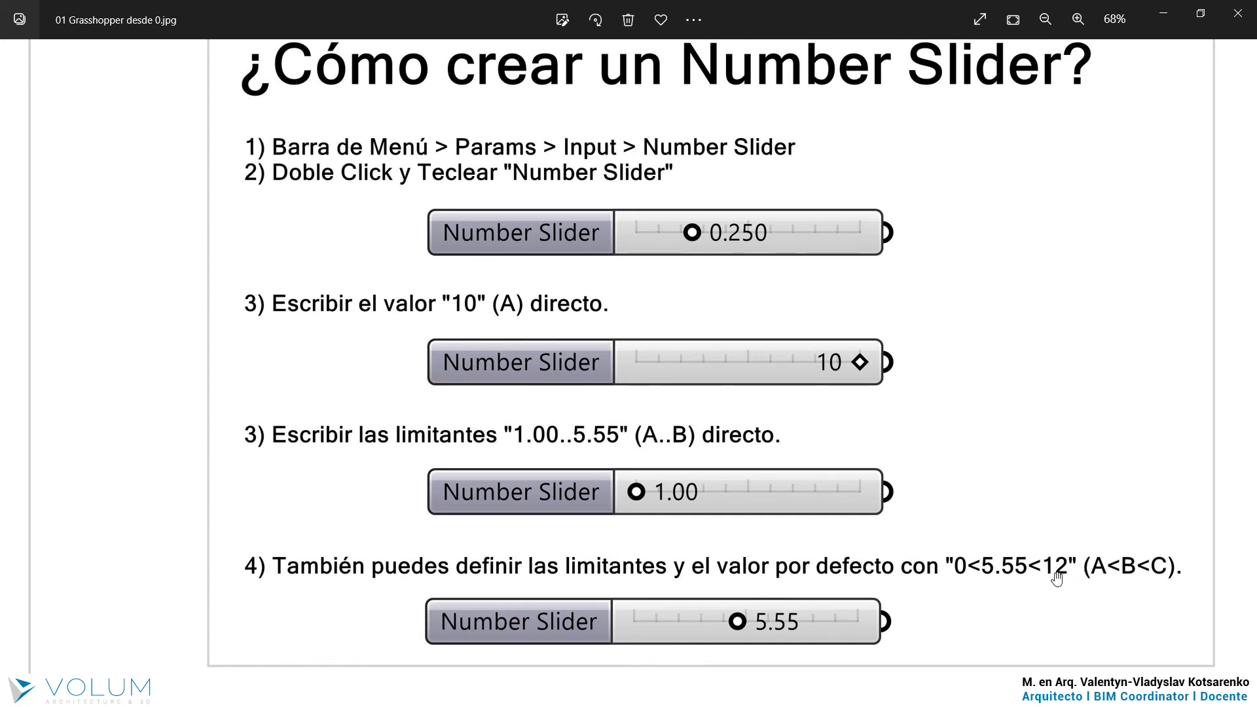
scroll(1057, 578, "down", 1)
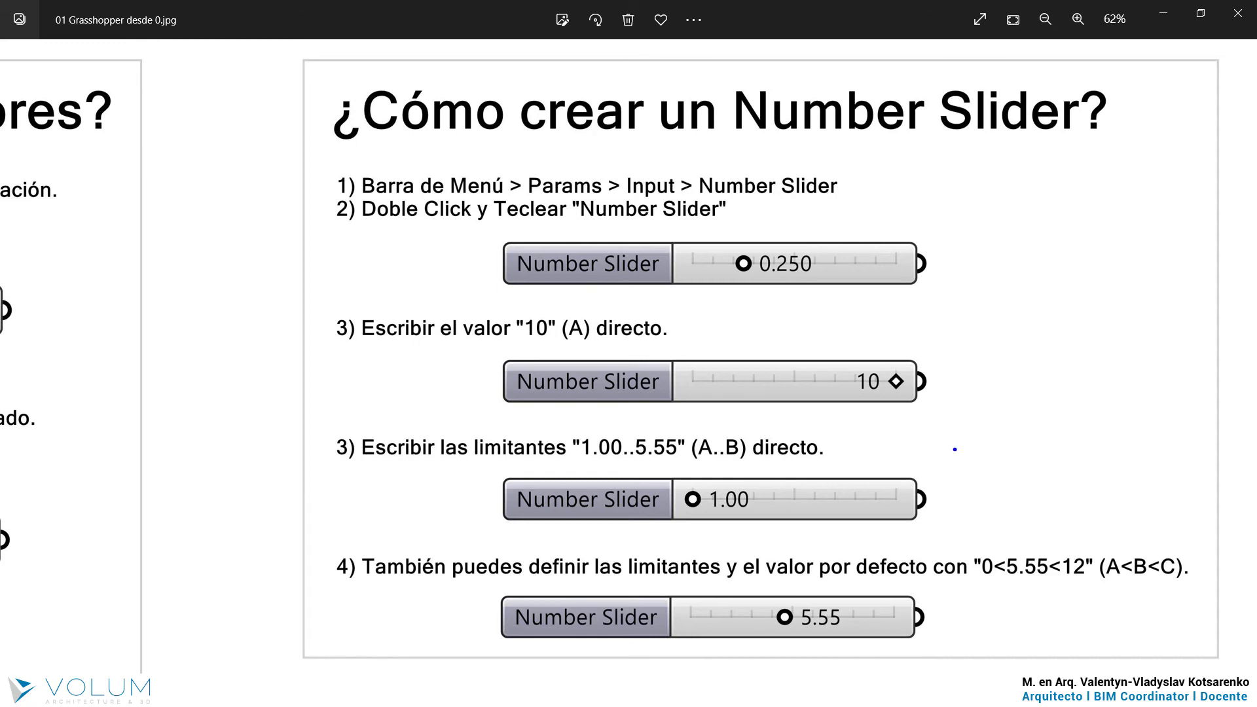
left_click_drag(963, 446, 955, 477)
mouse_move(973, 443)
left_mouse_down()
mouse_move(961, 473)
mouse_move(957, 456)
mouse_move(978, 460)
left_mouse_up()
mouse_move(979, 453)
left_mouse_down()
mouse_move(995, 436)
mouse_move(998, 464)
left_mouse_up()
left_click_drag(982, 471, 1016, 458)
mouse_move(972, 345)
left_mouse_down()
mouse_move(963, 374)
mouse_move(975, 370)
left_mouse_up()
mouse_move(950, 362)
left_mouse_down()
mouse_move(979, 357)
mouse_move(982, 369)
left_mouse_up()
left_click_drag(987, 347, 1005, 368)
mouse_move(447, 608)
left_mouse_down()
mouse_move(437, 639)
mouse_move(473, 597)
left_mouse_up()
mouse_move(446, 627)
left_mouse_down()
mouse_move(490, 607)
mouse_move(473, 629)
left_mouse_up()
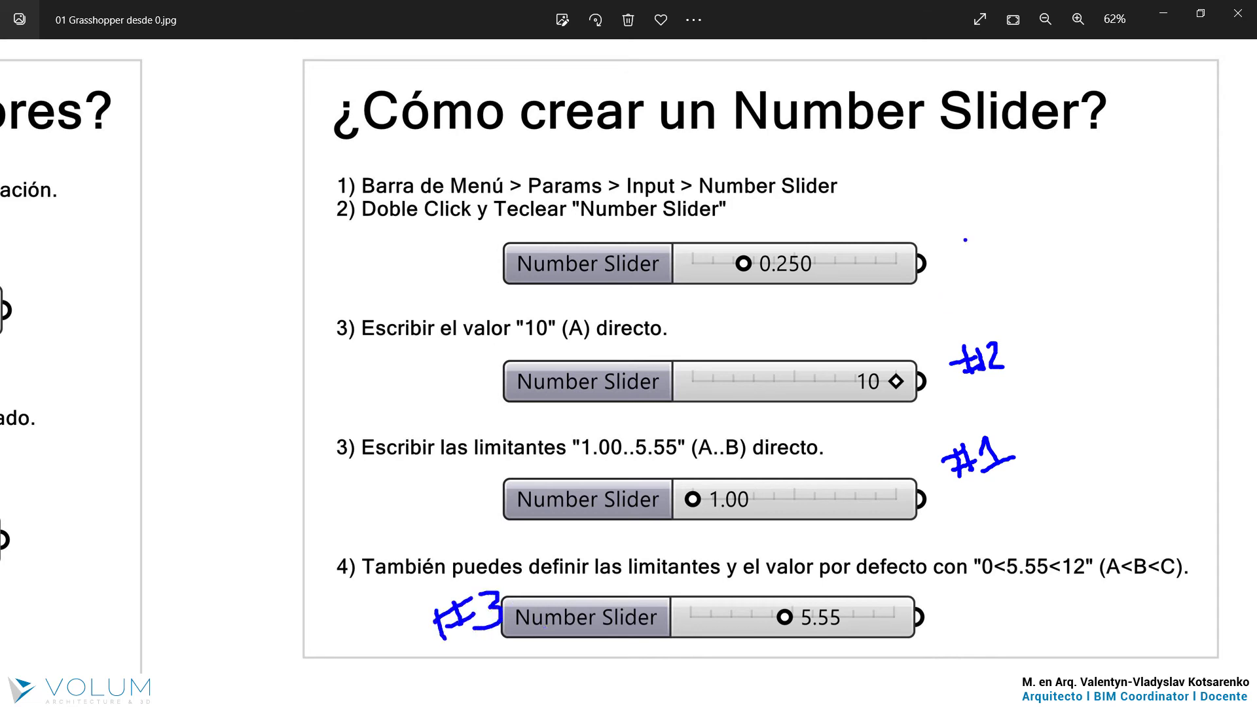
mouse_move(959, 206)
left_mouse_down()
mouse_move(954, 248)
mouse_move(997, 215)
left_mouse_up()
left_click_drag(949, 240, 993, 231)
mouse_move(1008, 206)
left_mouse_down()
mouse_move(1009, 238)
mouse_move(992, 216)
left_mouse_up()
left_click_drag(992, 216, 1017, 212)
left_click_drag(860, 163, 867, 193)
mouse_move(888, 170)
left_mouse_down()
mouse_move(877, 192)
mouse_move(897, 164)
mouse_move(891, 179)
left_mouse_up()
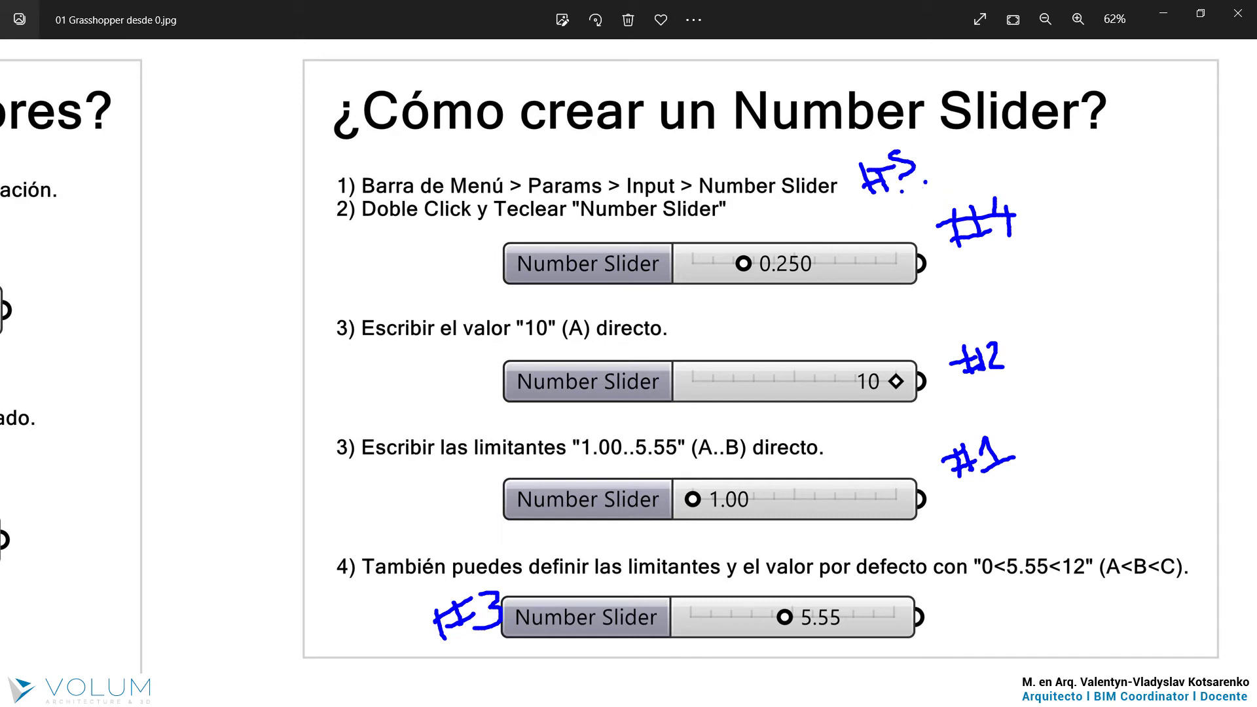
key("Escape")
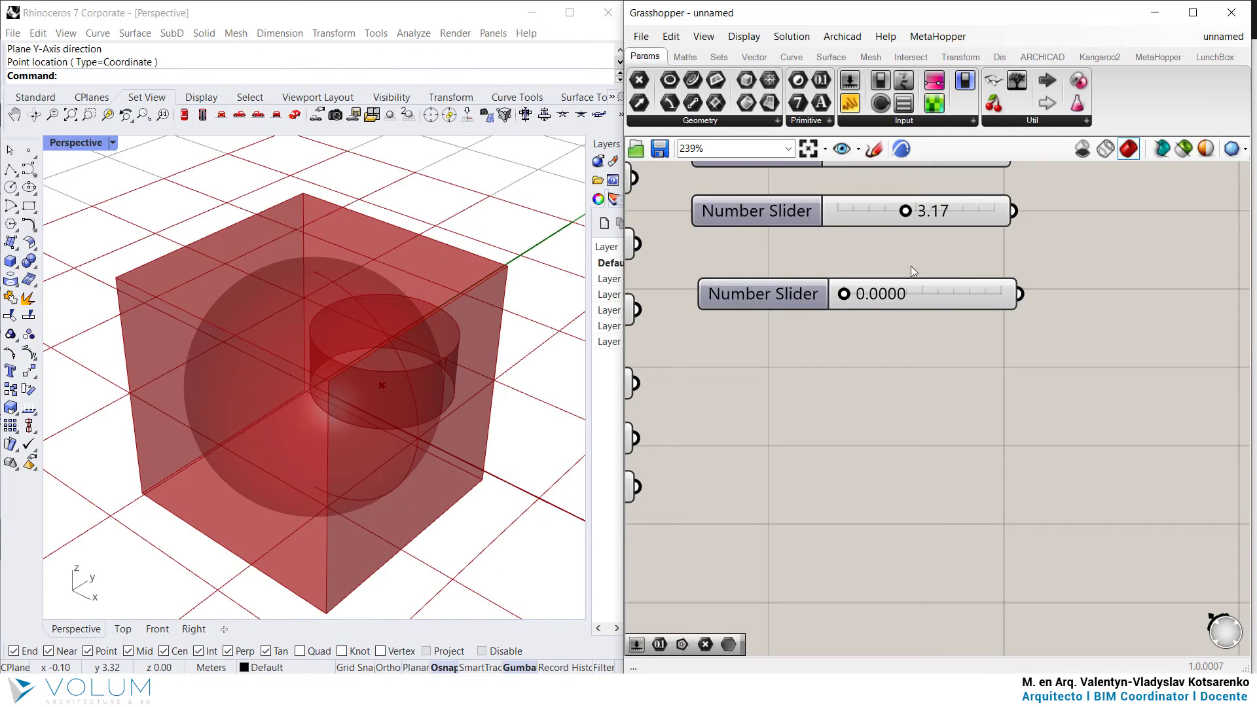
- Move the four-decimal slider into the free canvas area further below the 3.17 slider
left_click_drag(814, 301, 897, 412)
left_click(999, 474)
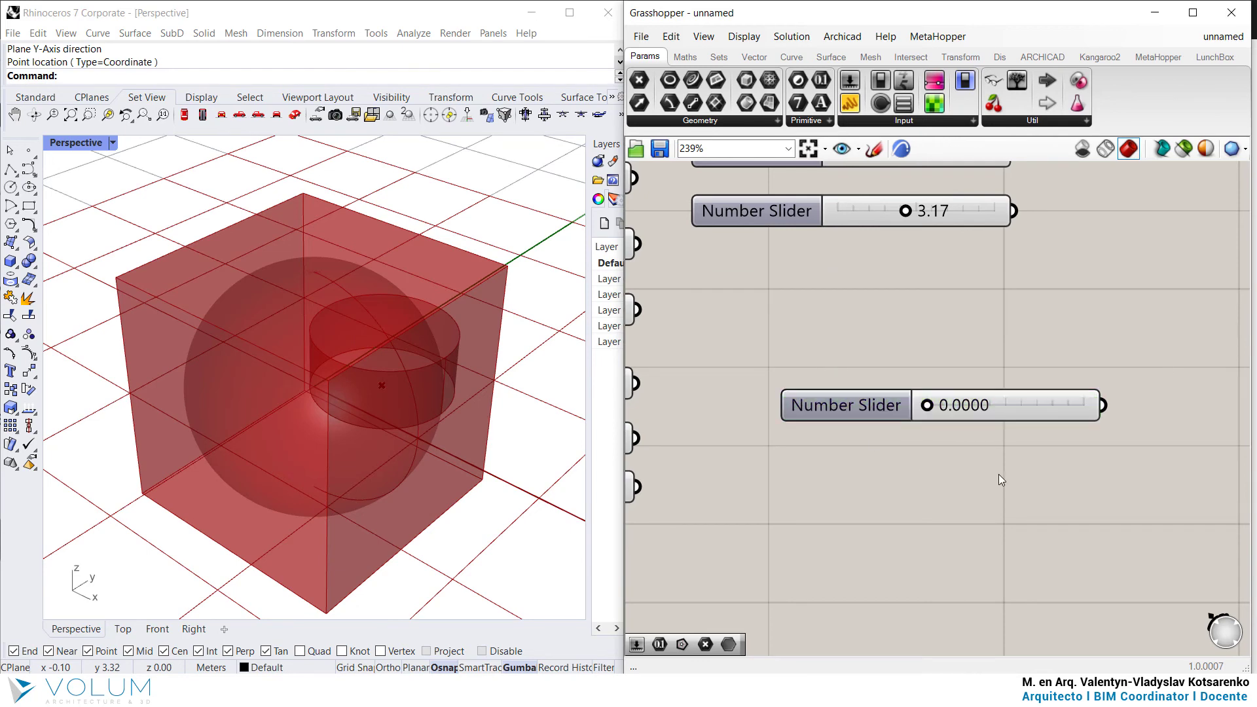
right_click_drag(1095, 432, 1023, 402)
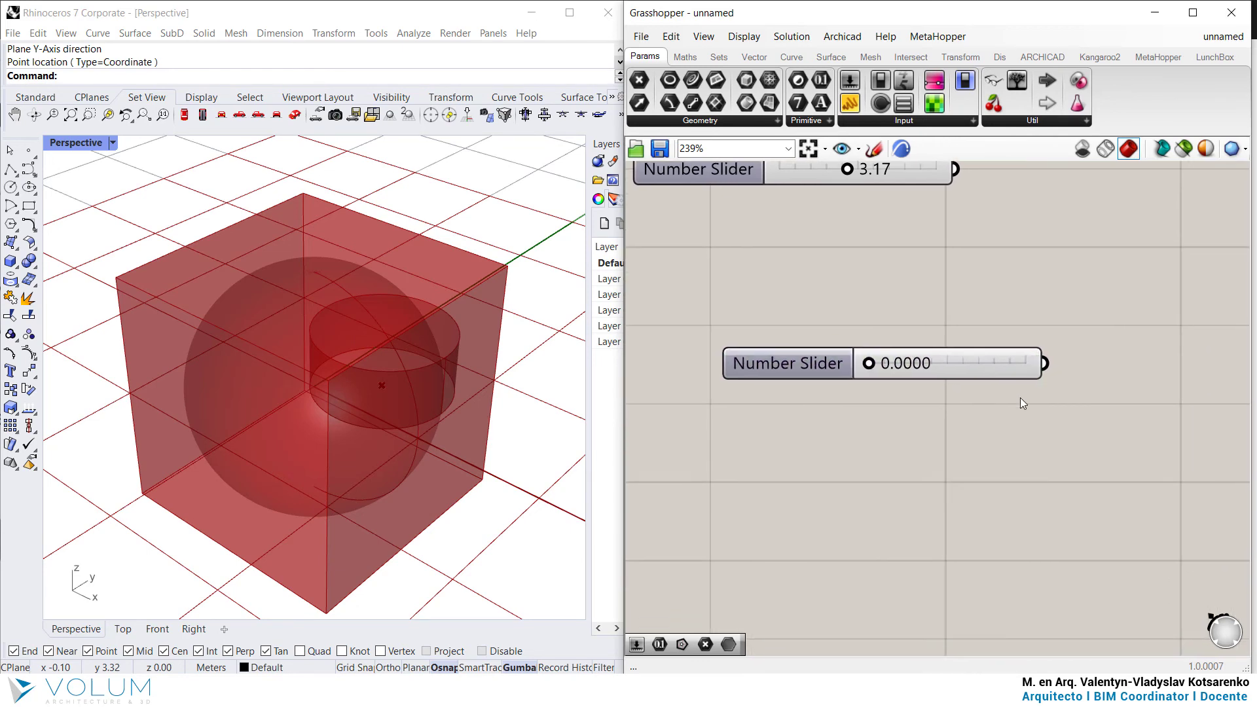
- Examine the four-decimal slider's settings and how its name and value areas open different editors, leaving everything unmodified
double_click(775, 363)
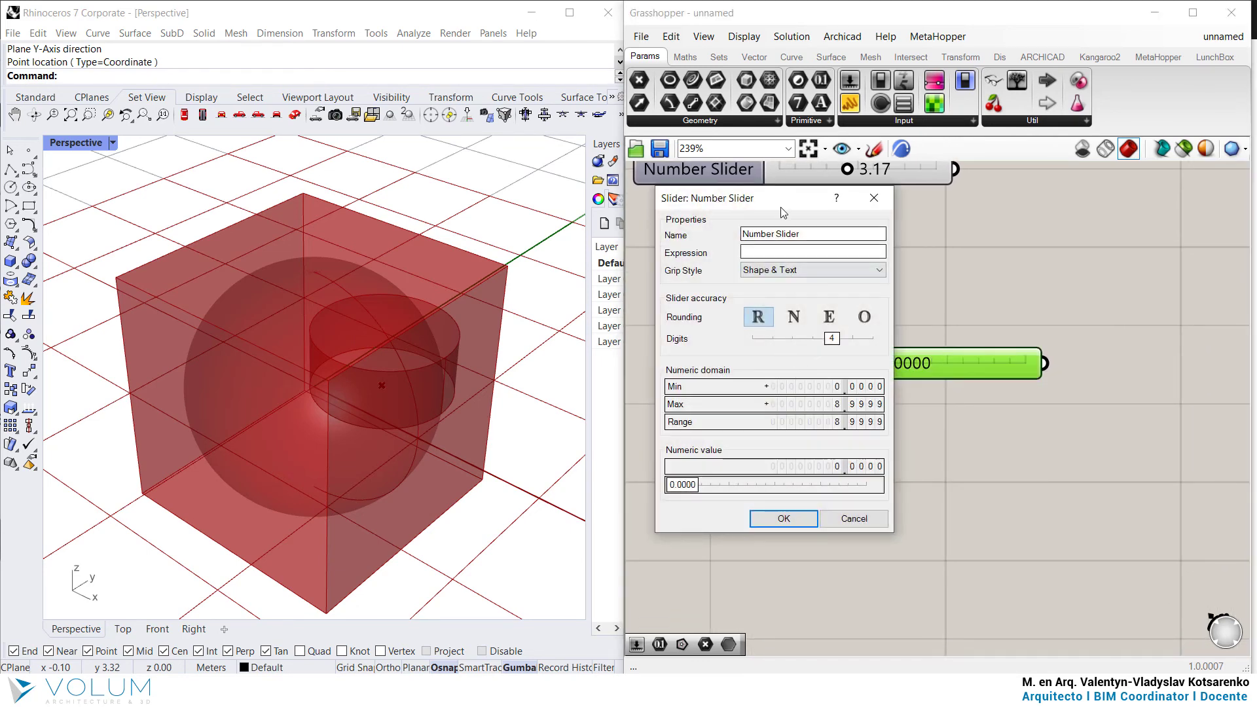
left_click_drag(783, 212, 567, 235)
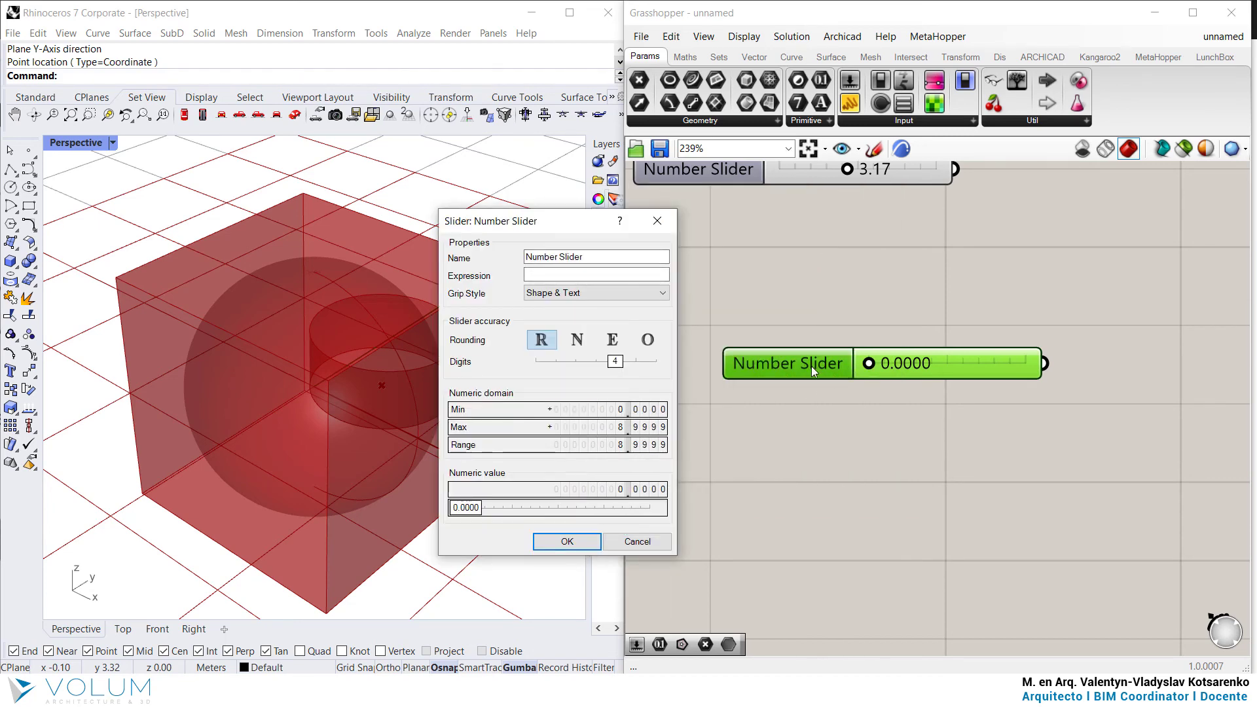
left_click(658, 221)
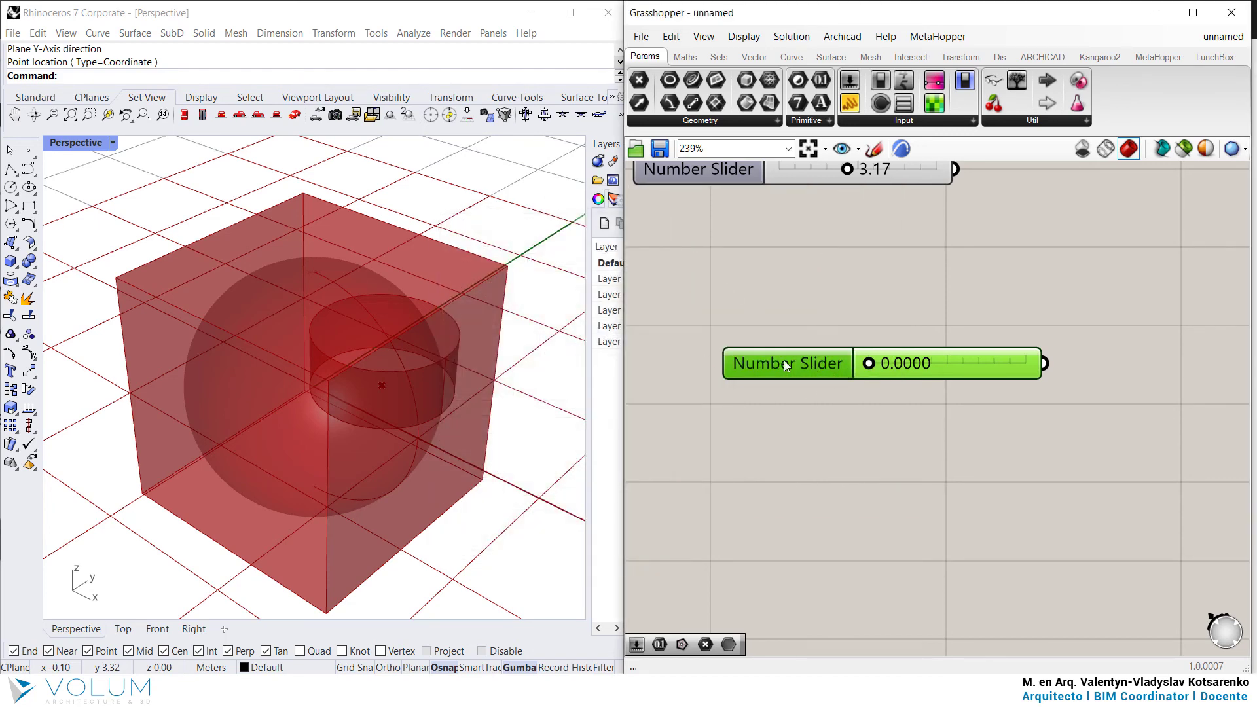
double_click(784, 361)
left_click_drag(795, 192, 668, 214)
left_click(836, 214)
double_click(942, 367)
left_click(941, 425)
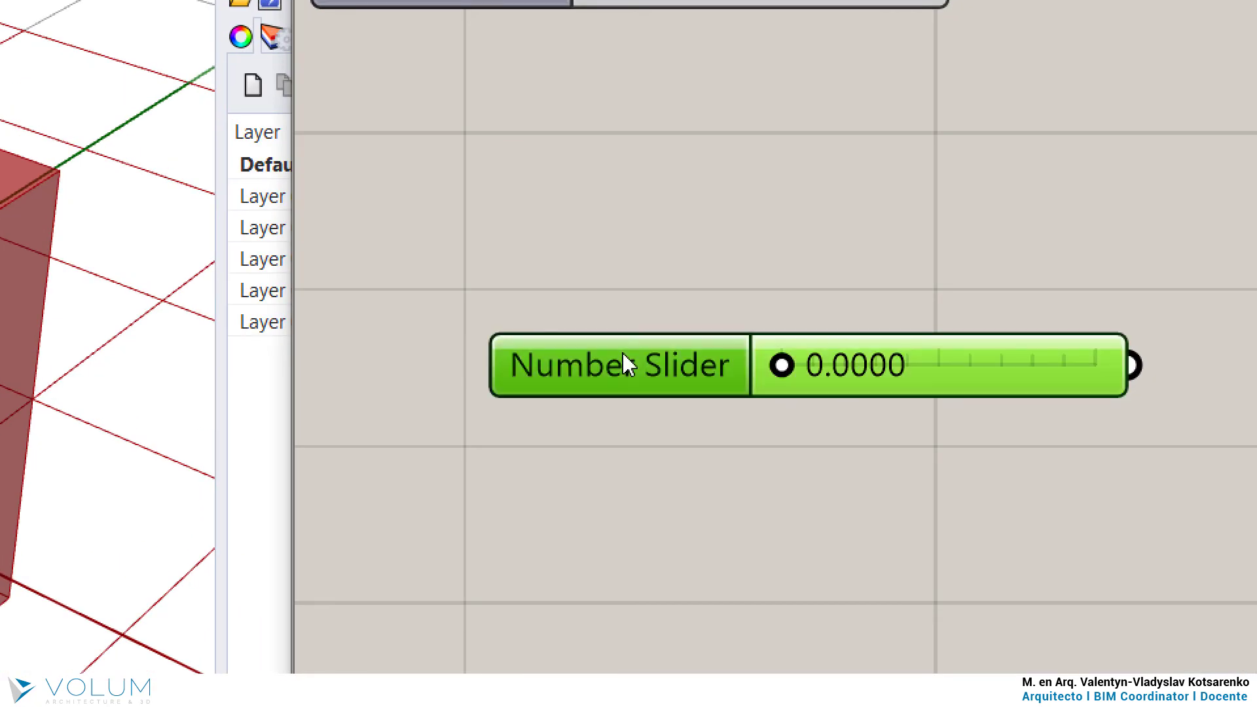
double_click(776, 362)
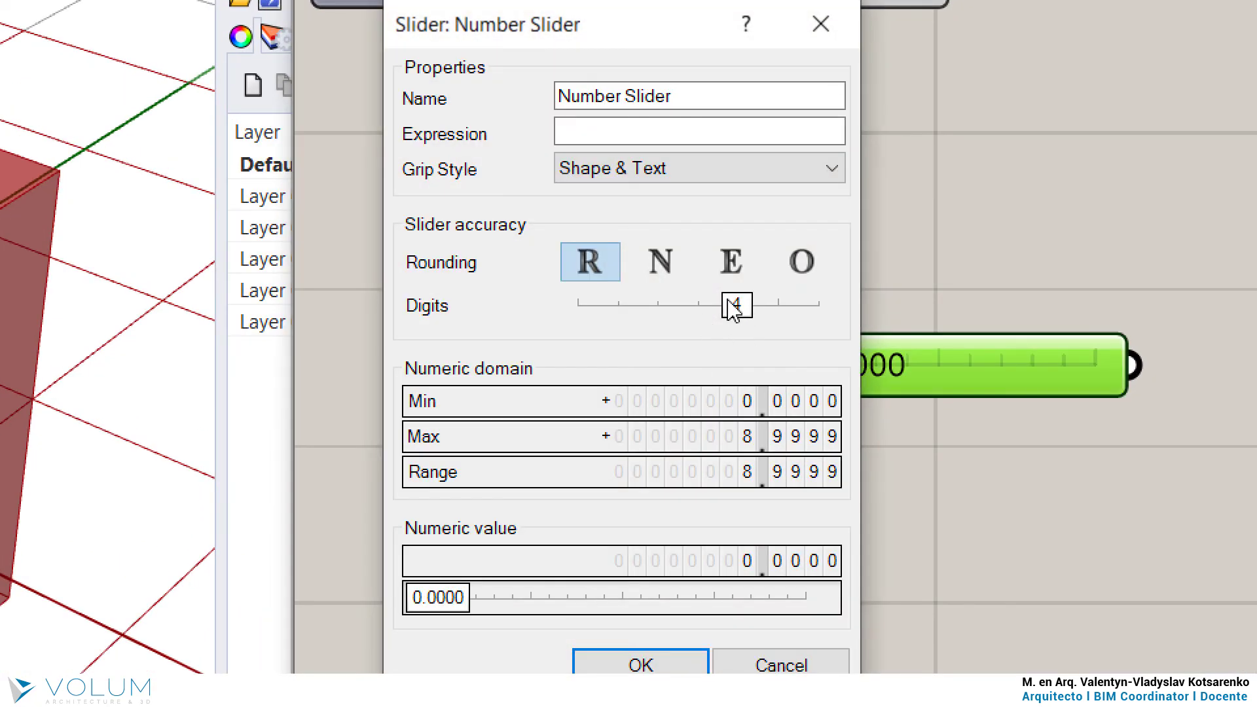
left_click(820, 24)
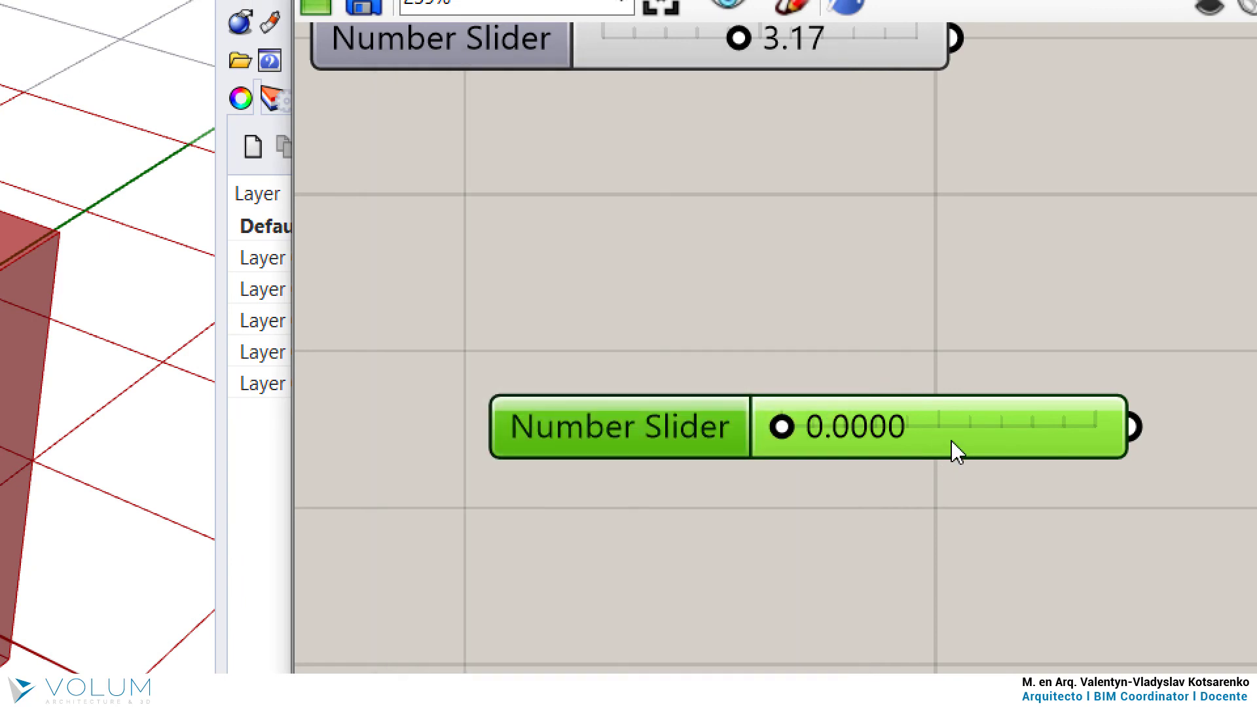
- Set the slider's value directly to 0.50, move its grip slightly higher, and set the value to 1.2
double_click(952, 441)
type(".50")
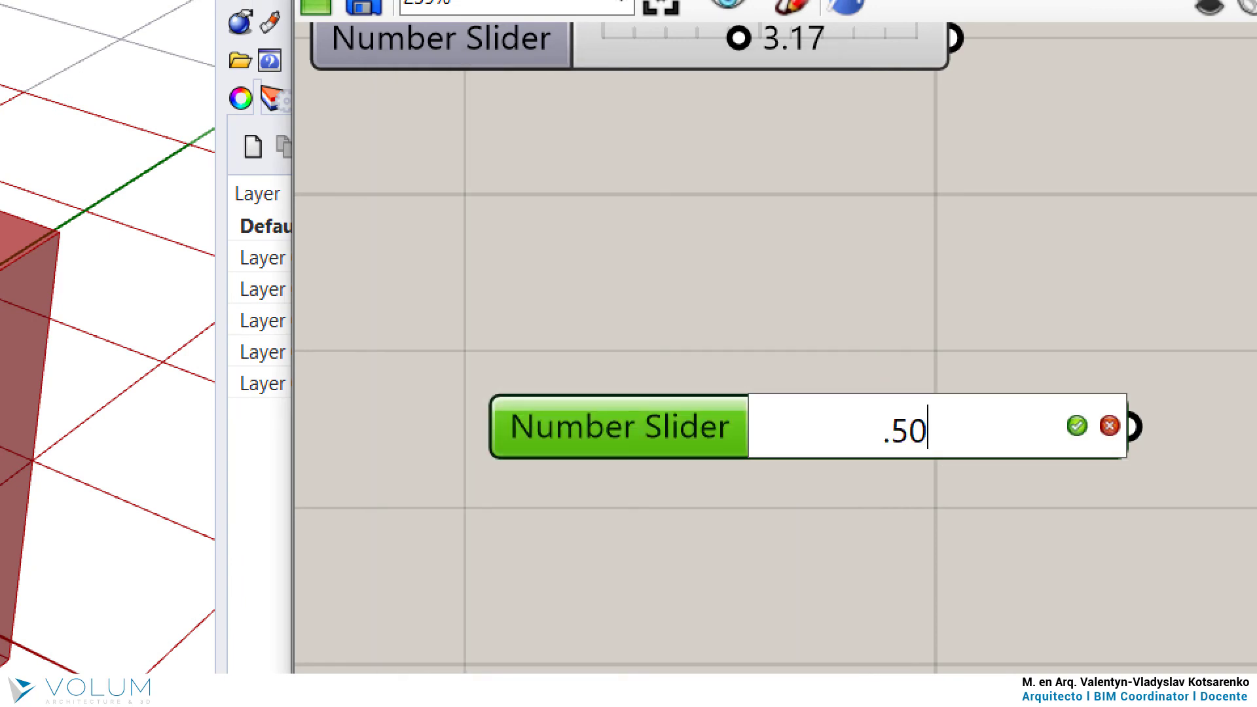
key("Return")
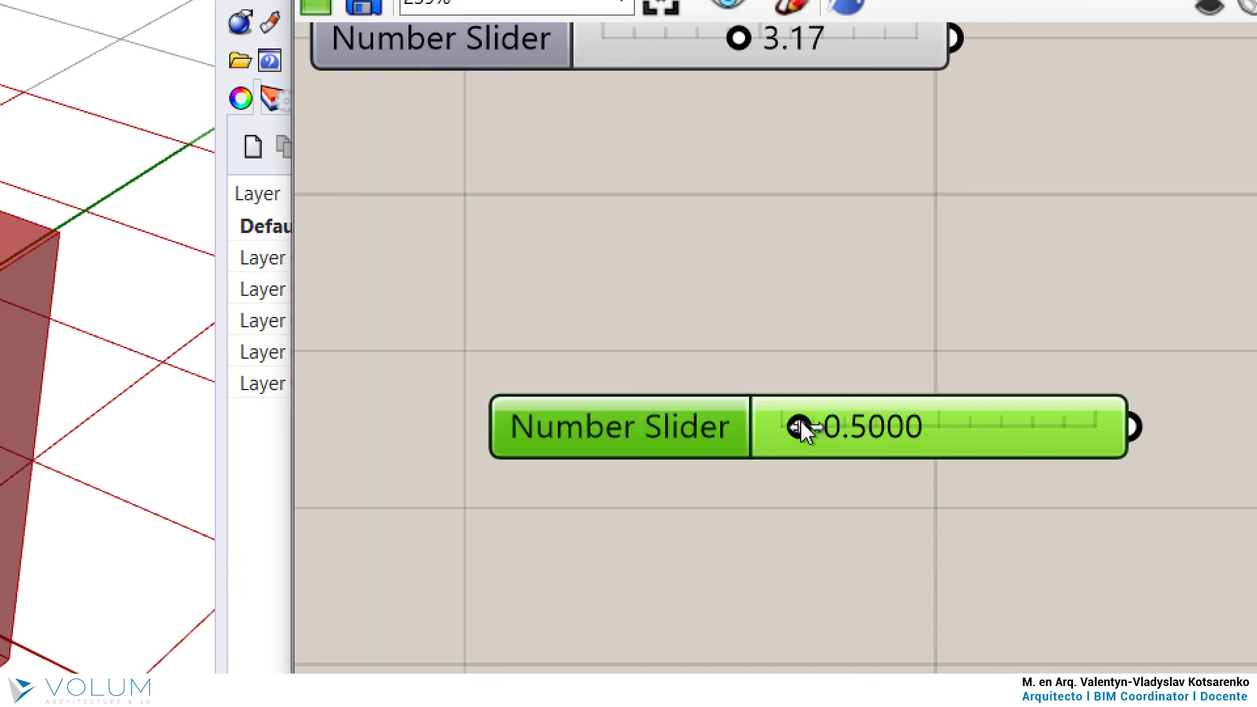
left_click_drag(800, 427, 827, 429)
double_click(903, 429)
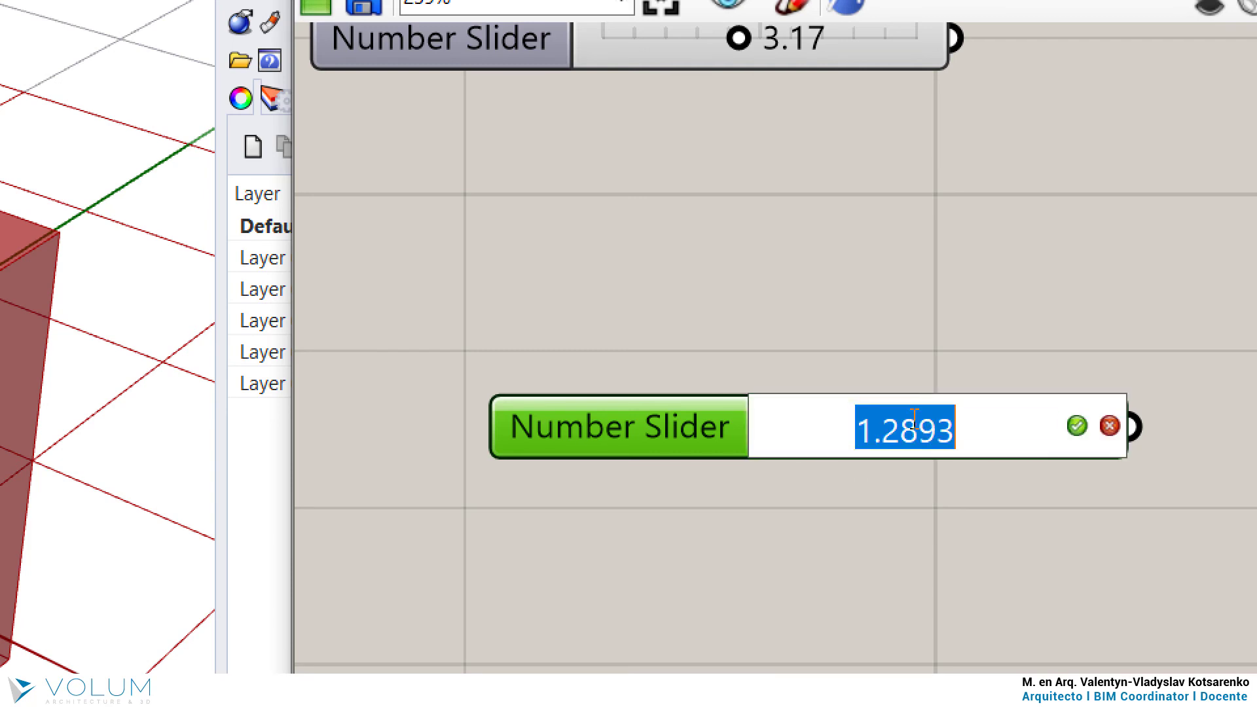
type("1.2")
key("Return")
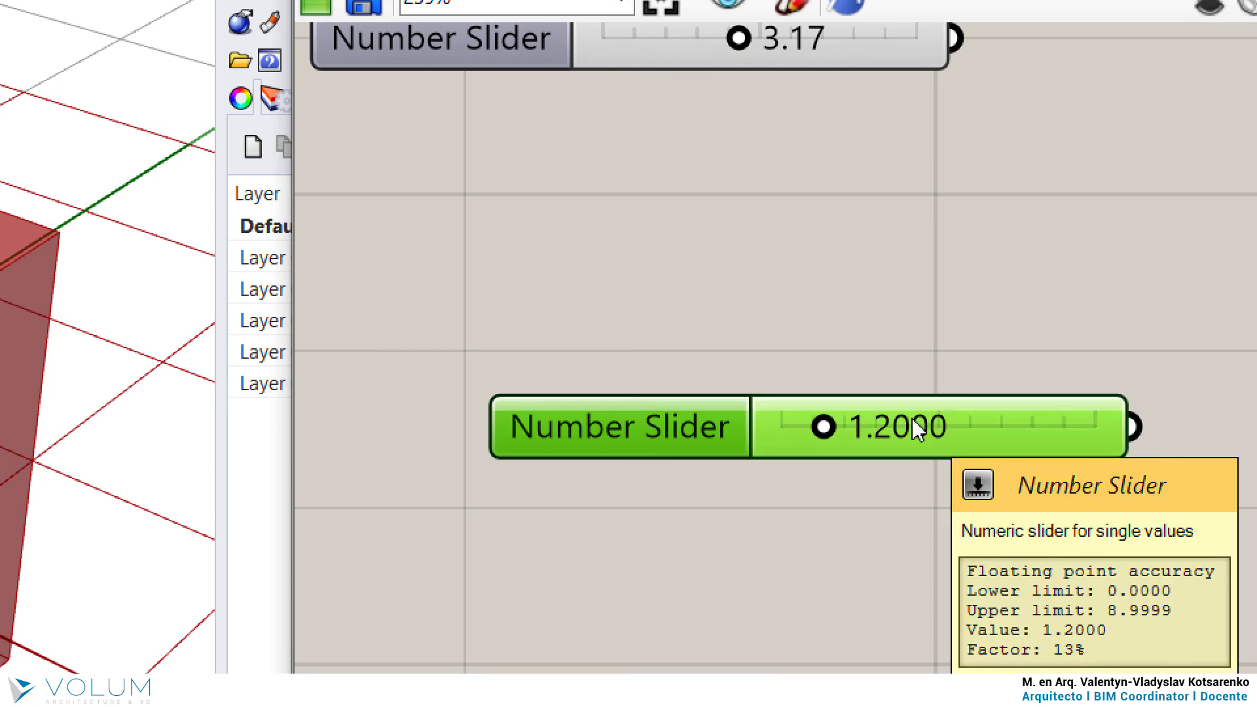
left_click(753, 512)
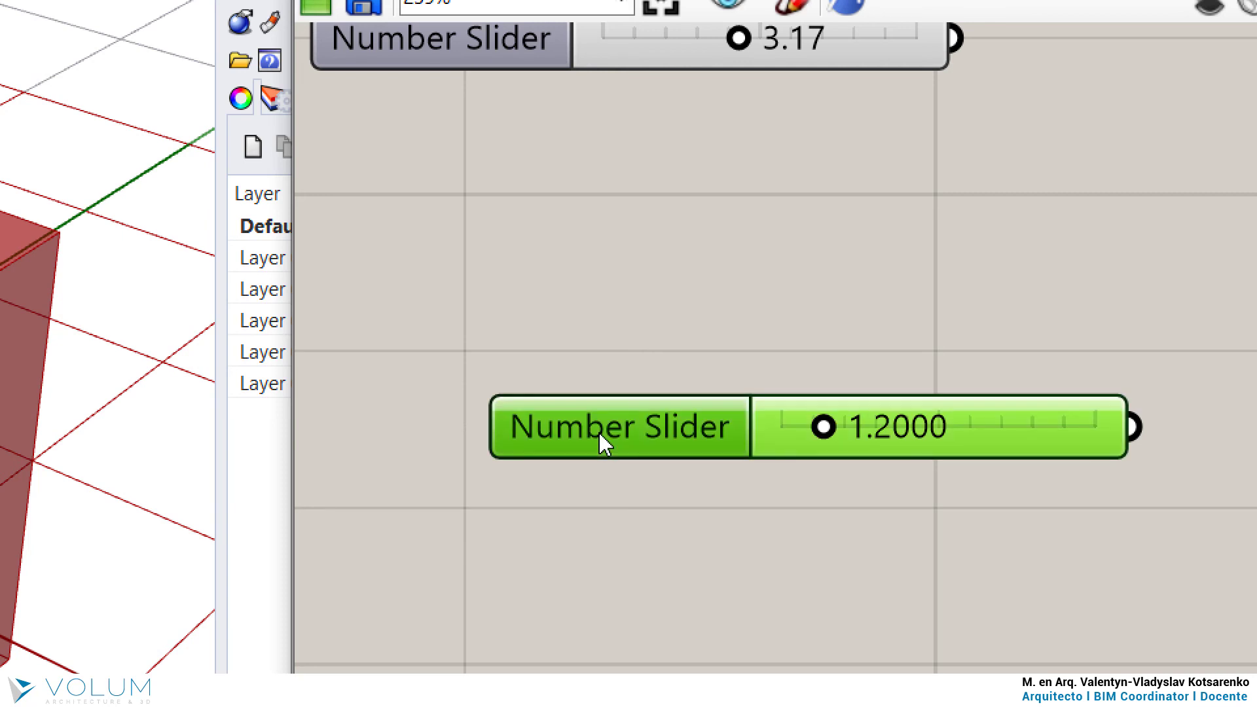
- Open the slider's settings and rename it Radio
double_click(599, 434)
left_click_drag(642, 120, 0, 226)
left_click_drag(159, 226, 519, 174)
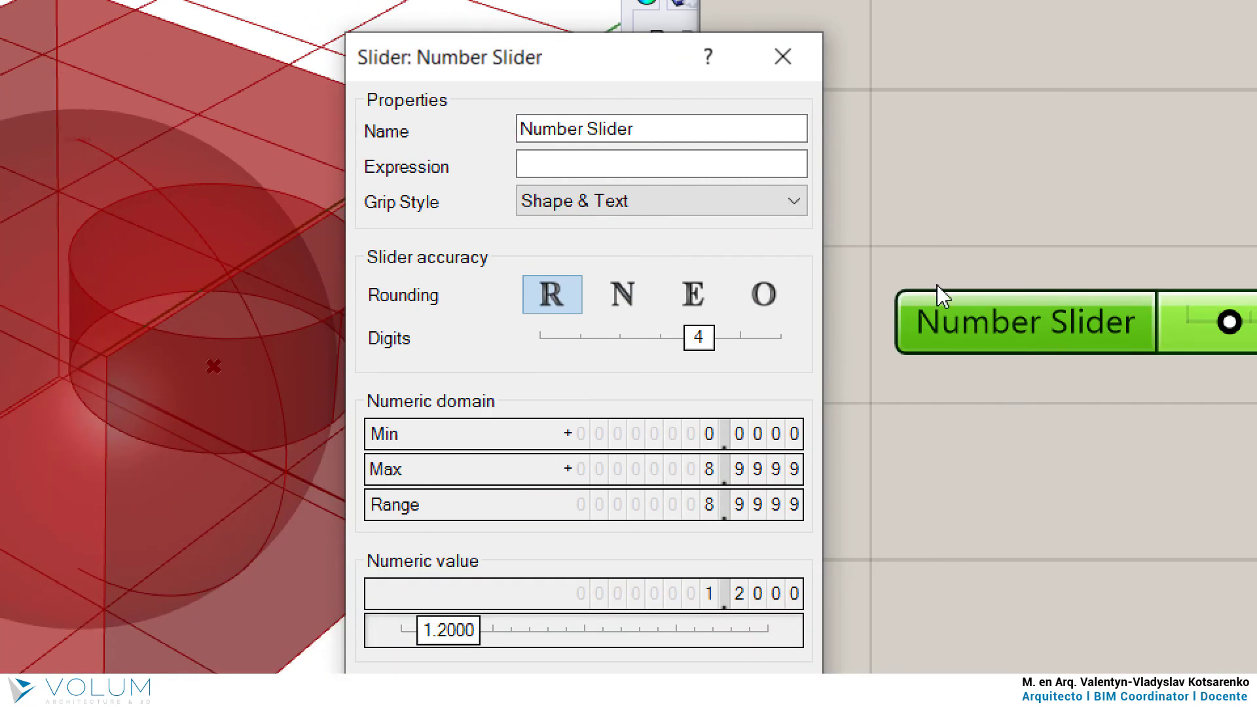
double_click(690, 128)
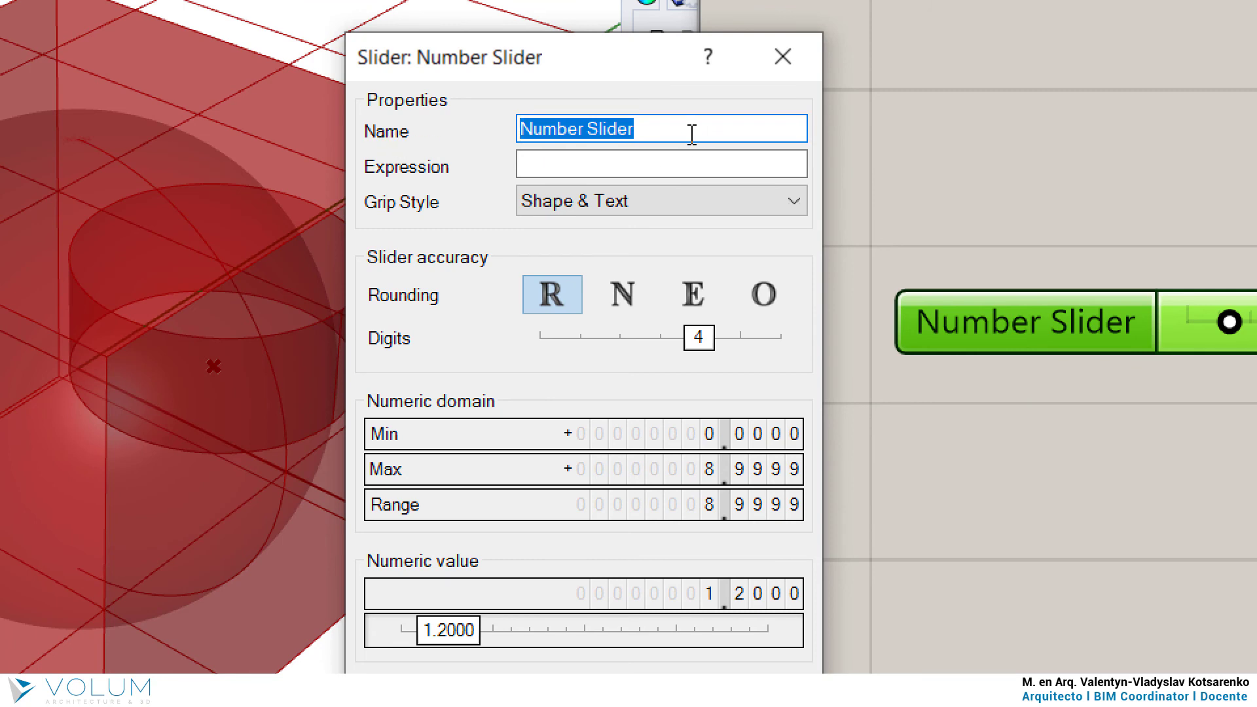
type("Radio")
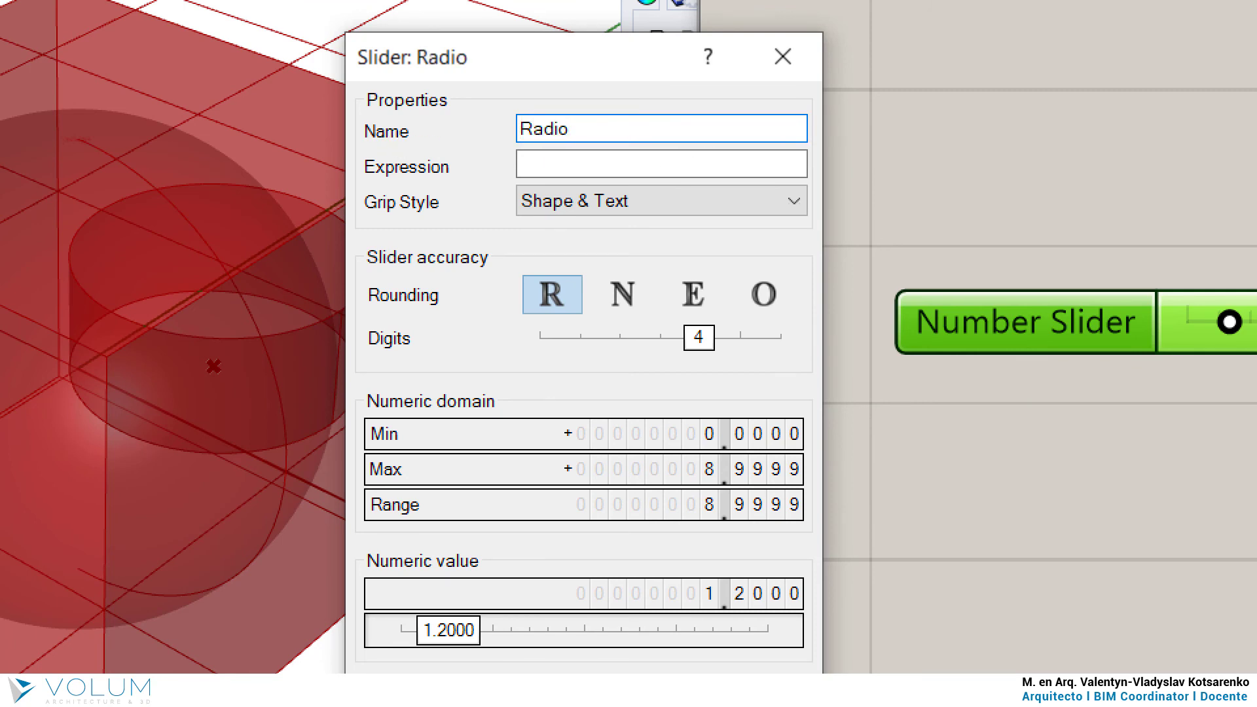
- Give the Radio slider the post-processing expression x*10
left_click(626, 163)
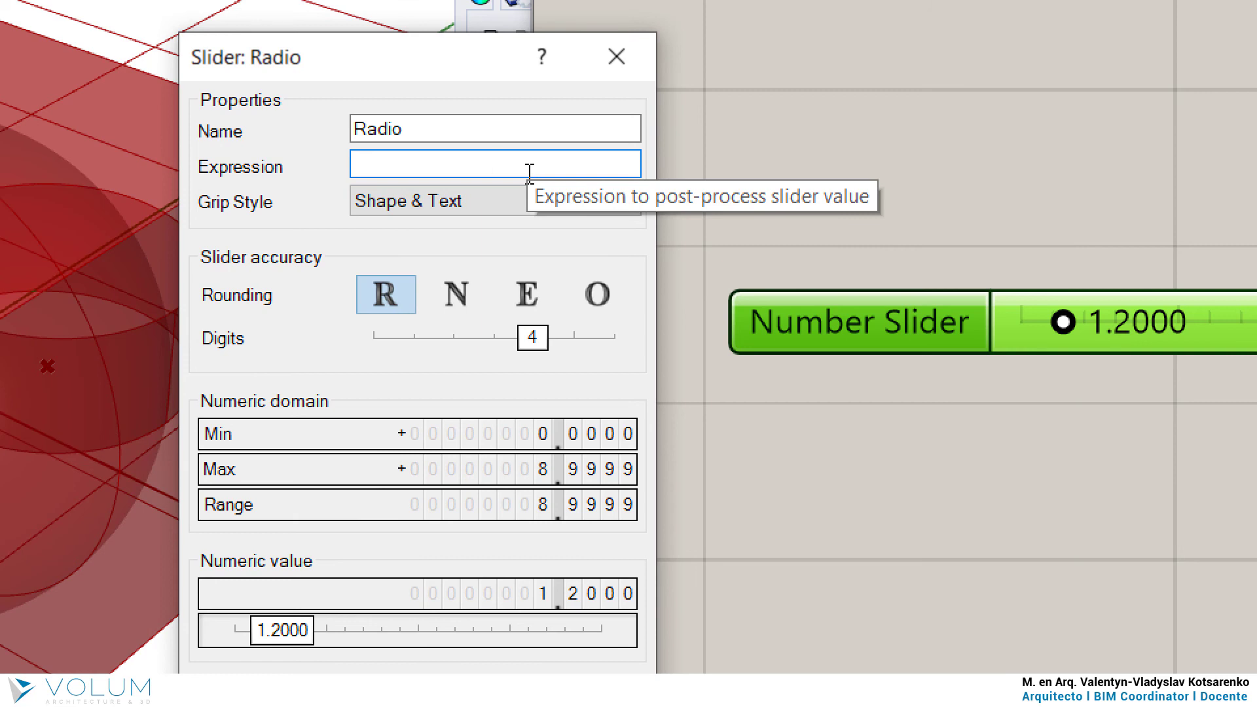
type("*10")
key("Home")
type("x")
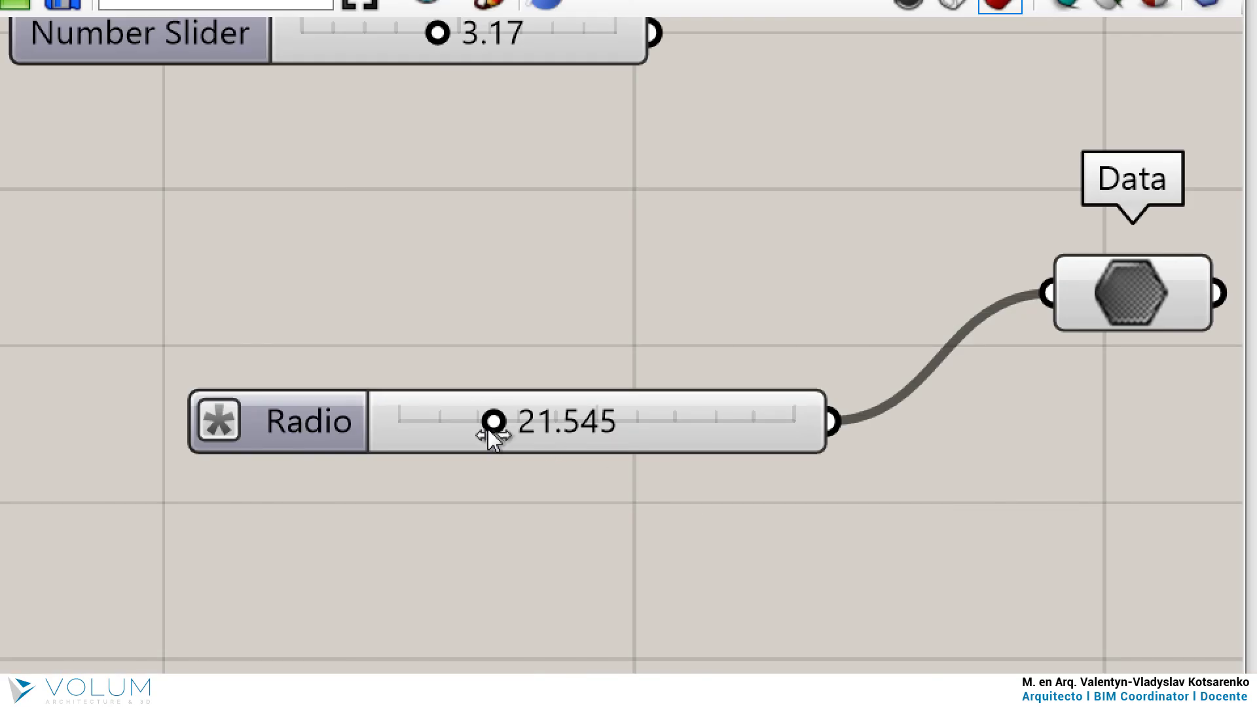
- Move the Radio slider's grip to 29.3 and delete the Data parameter connected to its output
left_click_drag(491, 432, 533, 485)
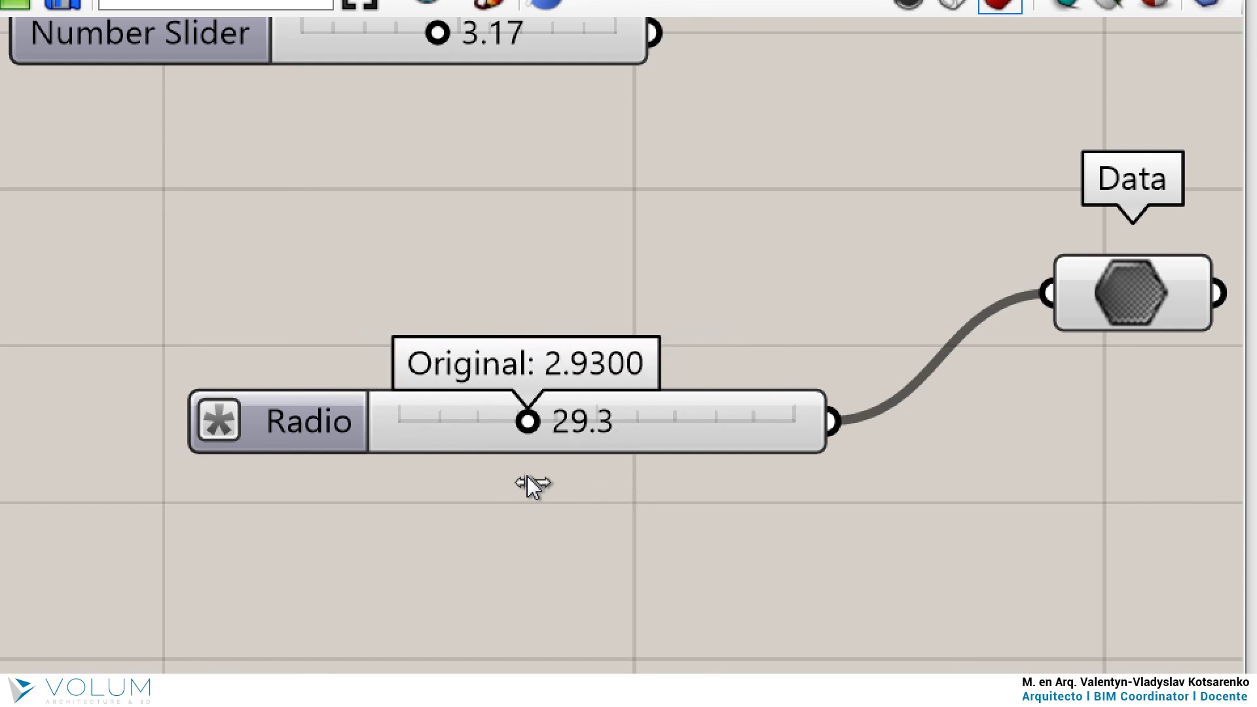
left_click(1075, 326)
key("Delete")
- Open the Radio slider's settings and clear its x*10 expression
double_click(286, 421)
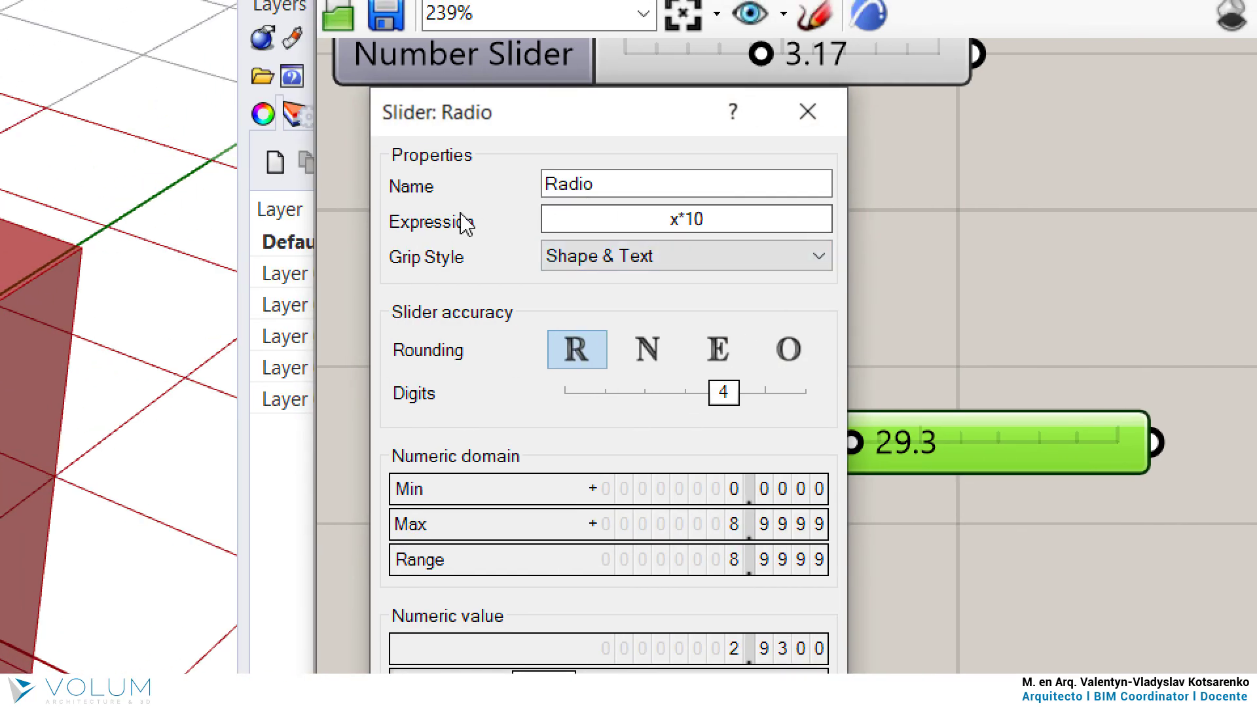
left_click(743, 213)
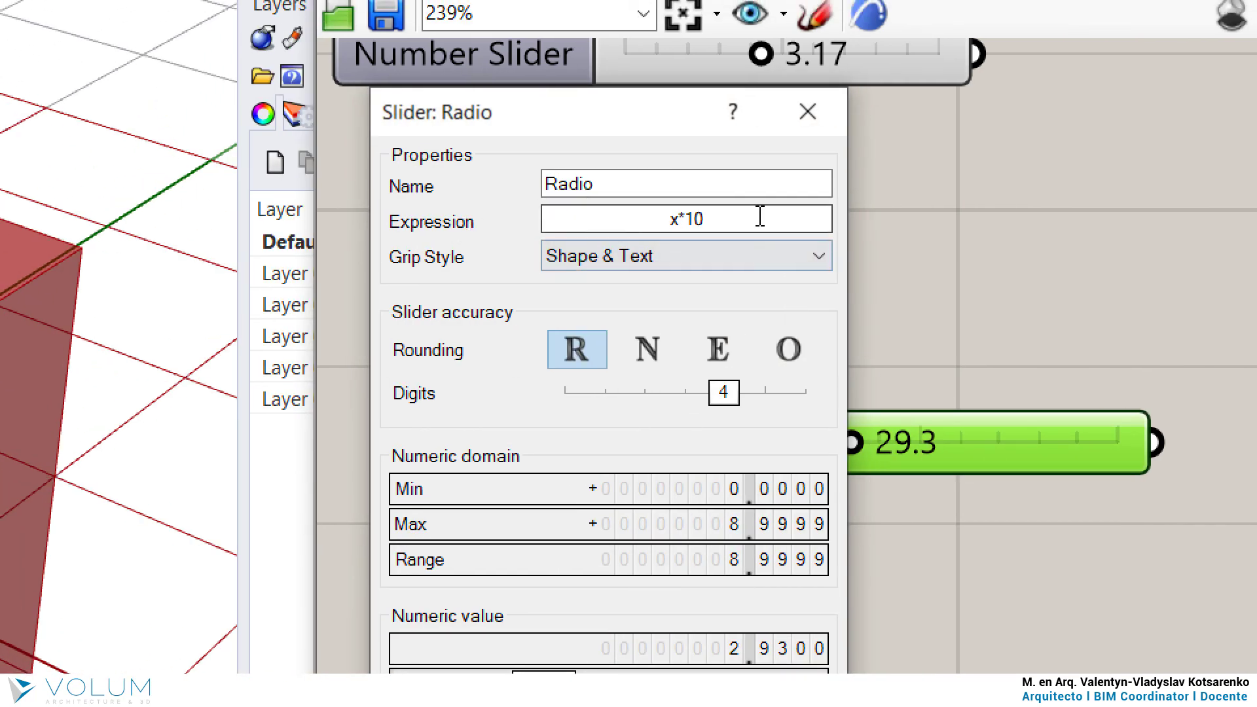
left_click_drag(753, 219, 629, 219)
key("BackSpace")
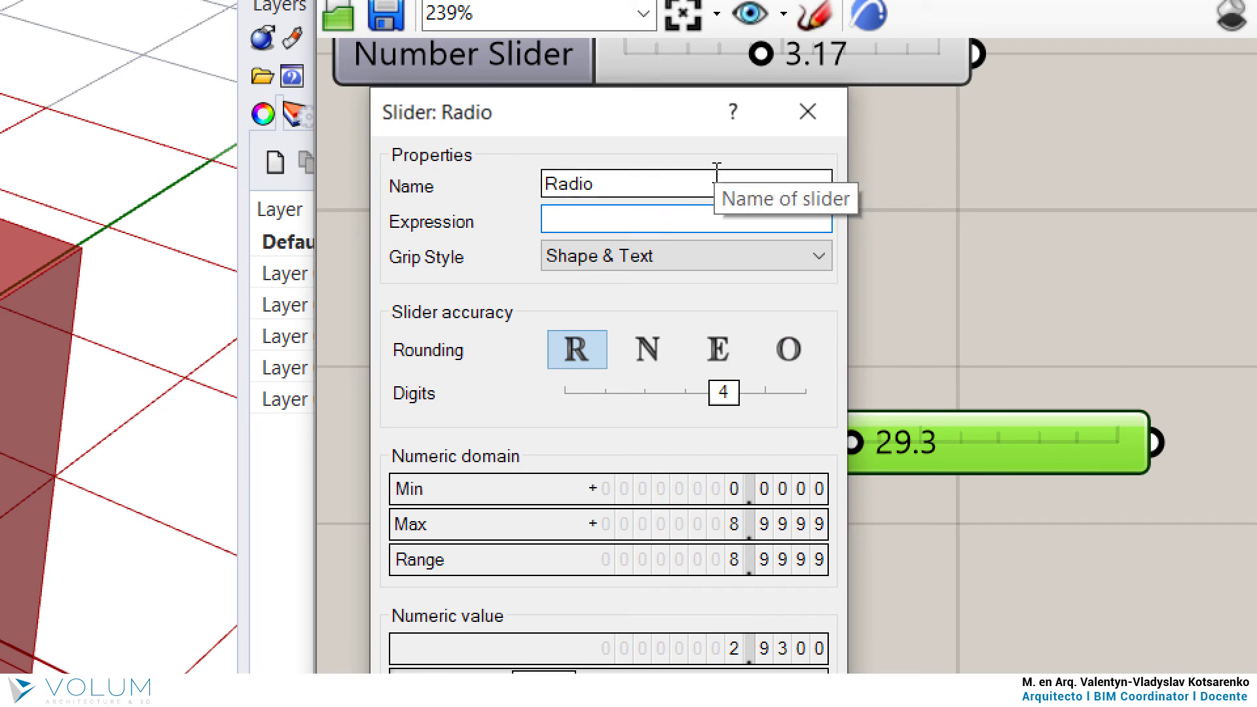
left_click(714, 185)
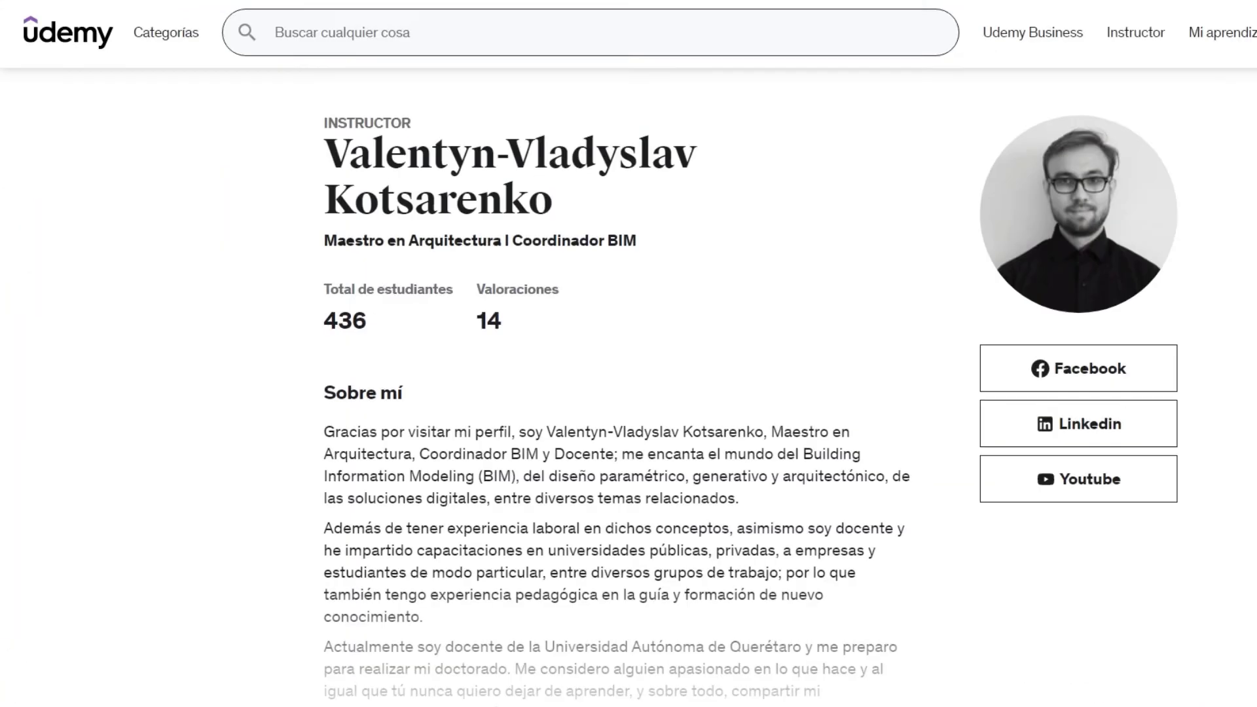
- Switch to the web browser and look through the instructor's Udemy profile and the ARCUX parametric design course page
scroll(629, 353, "down", 4)
scroll(628, 354, "down", 5)
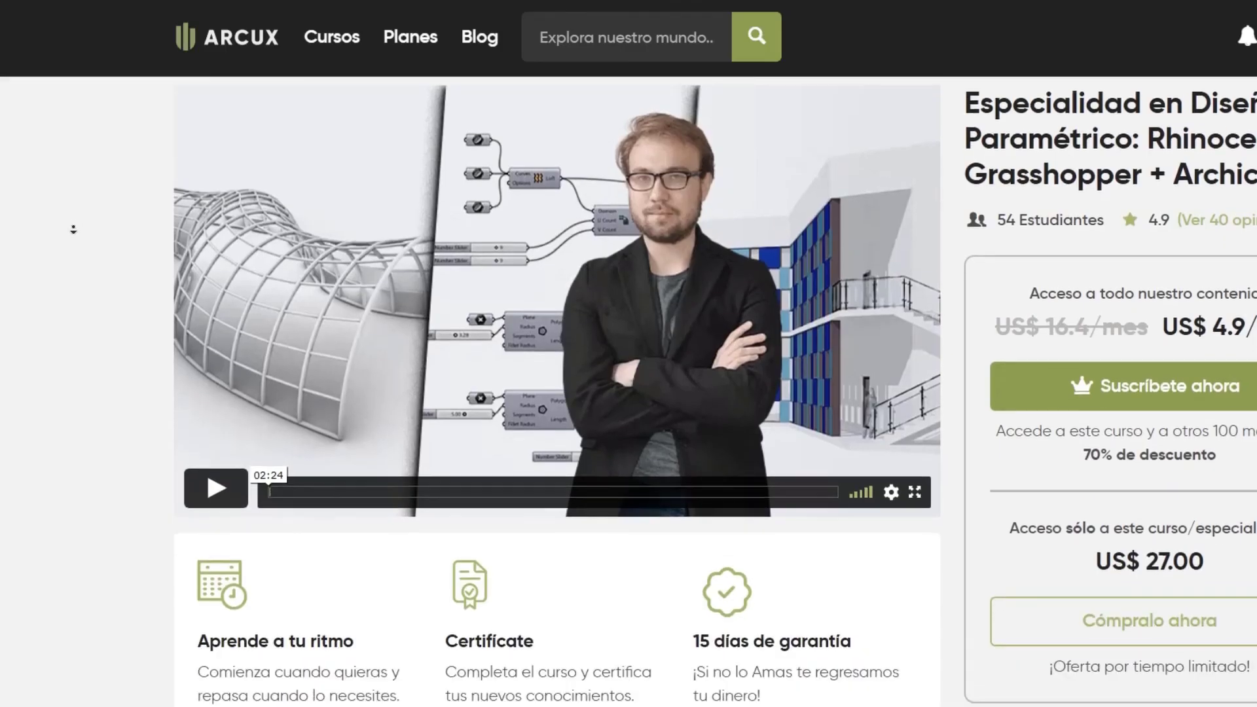
scroll(70, 229, "down", 10)
scroll(73, 229, "down", 20)
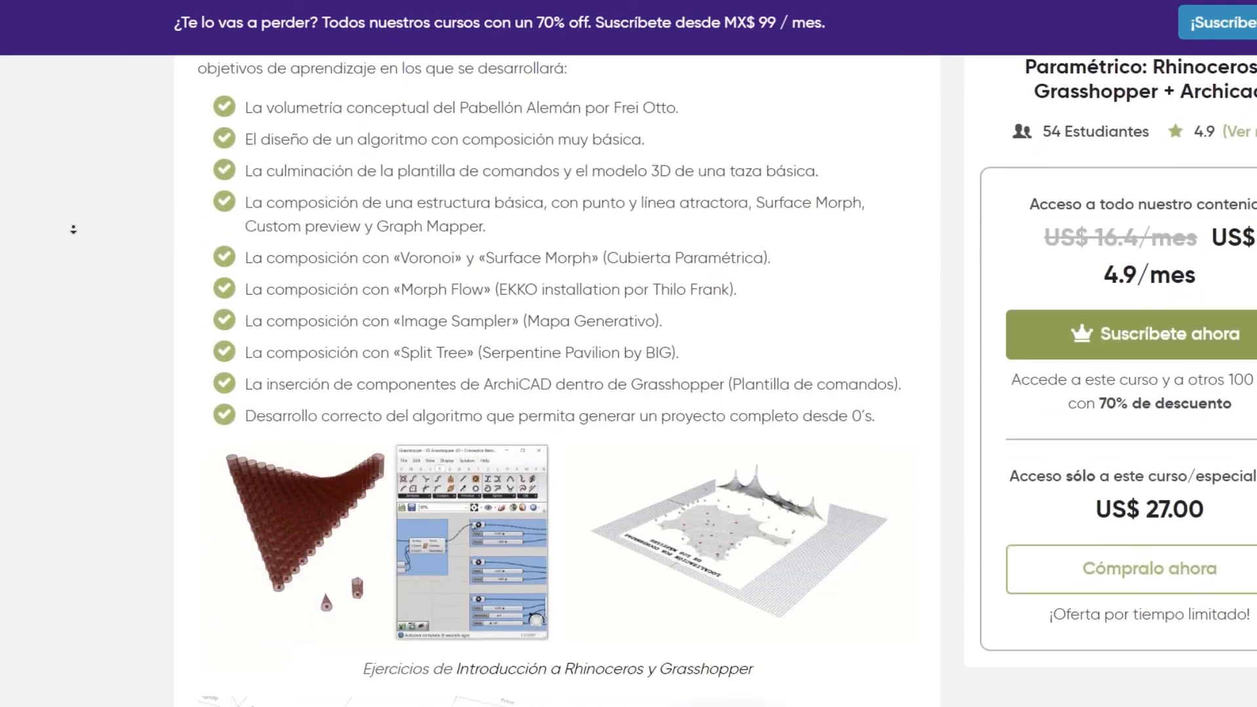
scroll(74, 229, "down", 20)
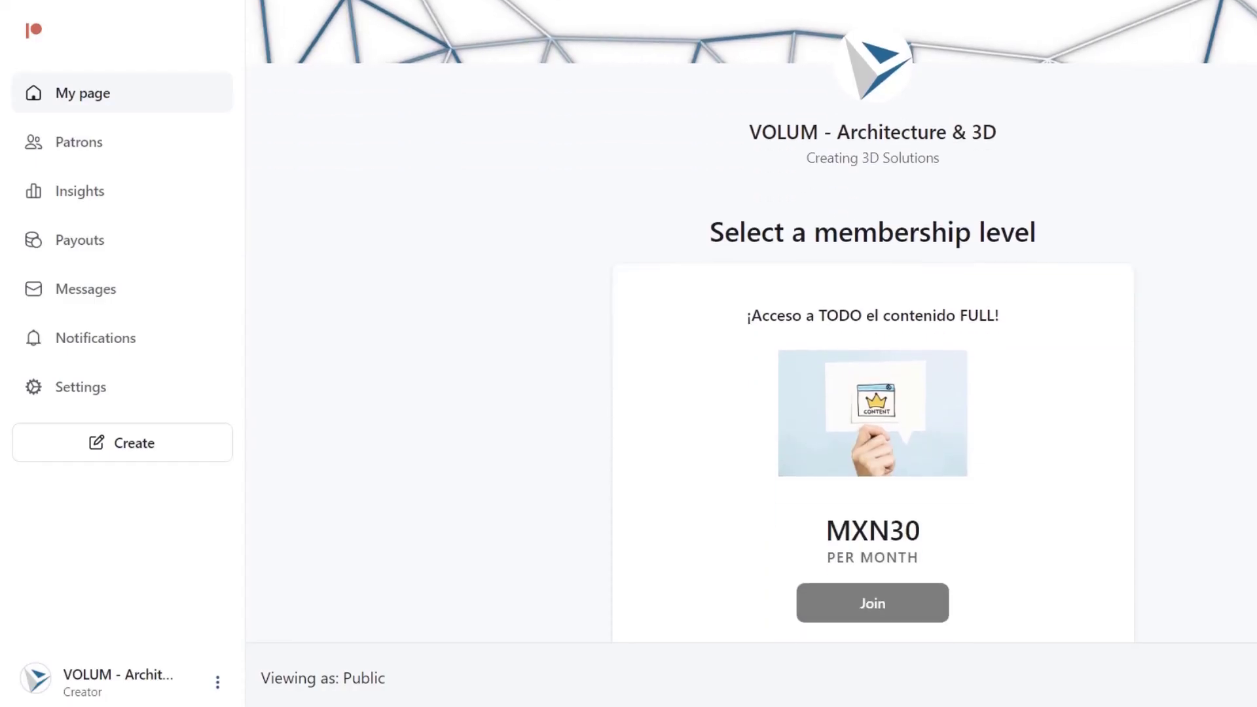
- Look through the membership level and the published project posts on the VOLUM - Architecture & 3D Patreon page
scroll(751, 327, "down", 5)
scroll(873, 353, "down", 12)
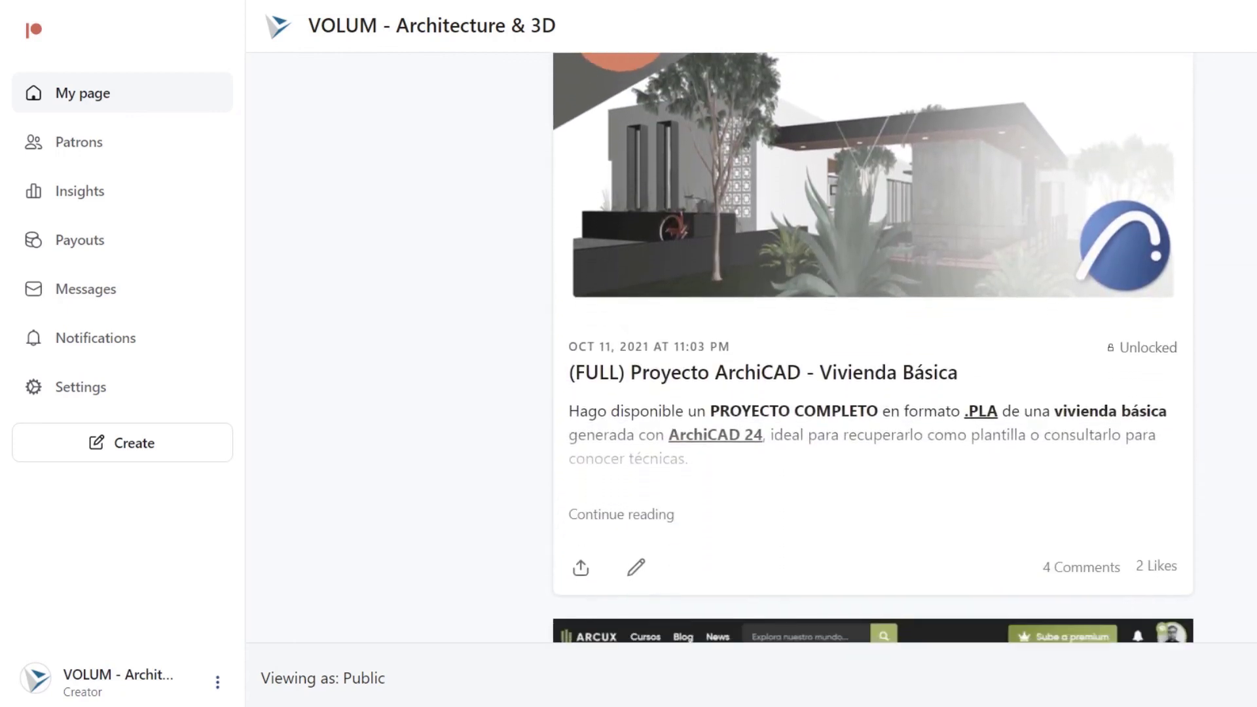
scroll(873, 347, "down", 7)
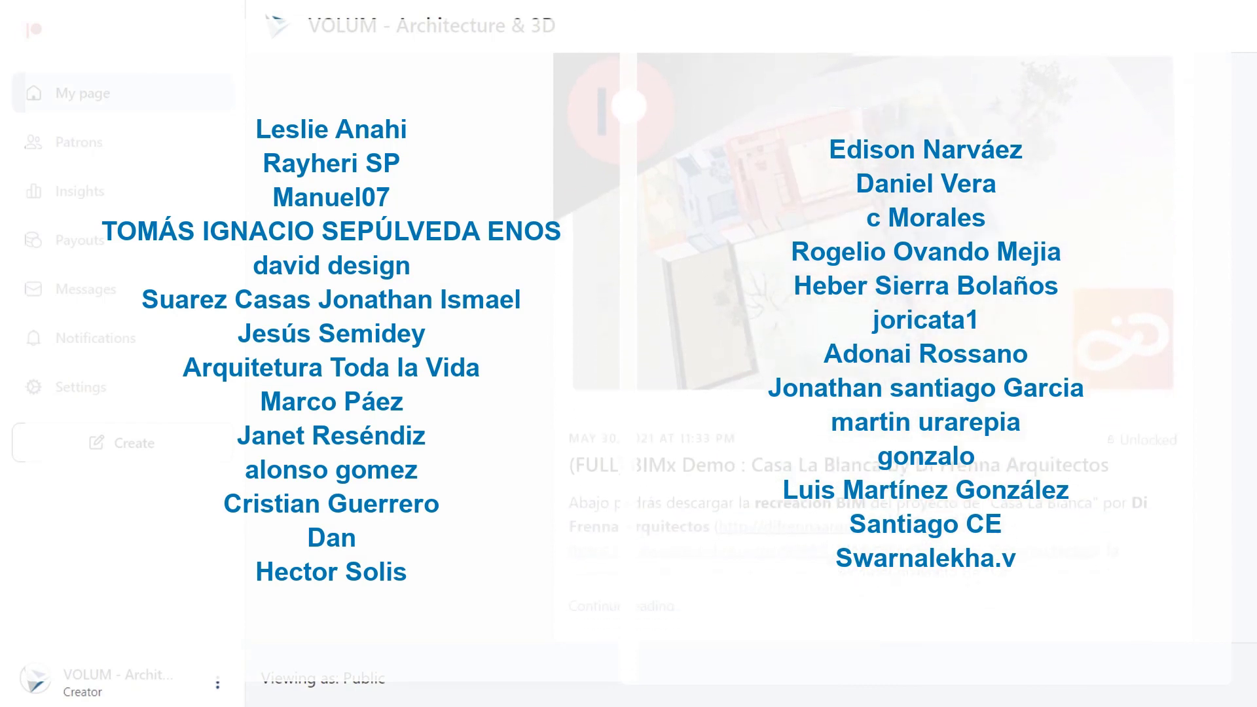
scroll(872, 347, "down", 7)
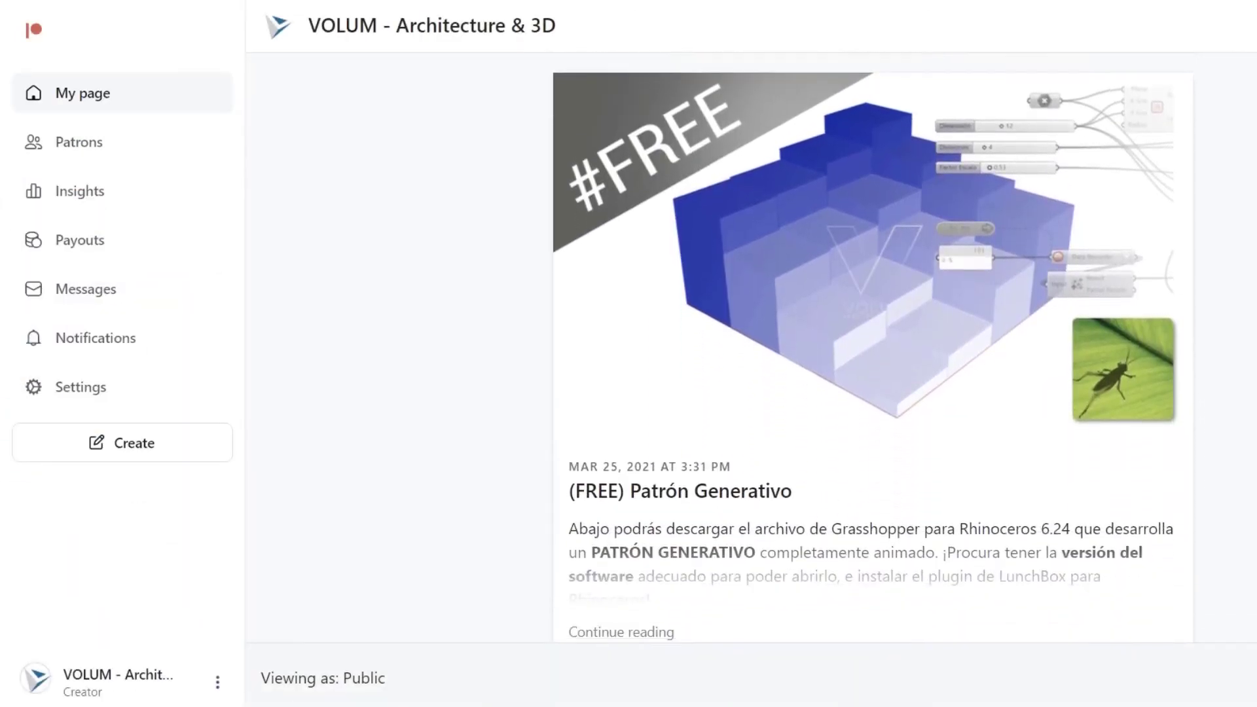